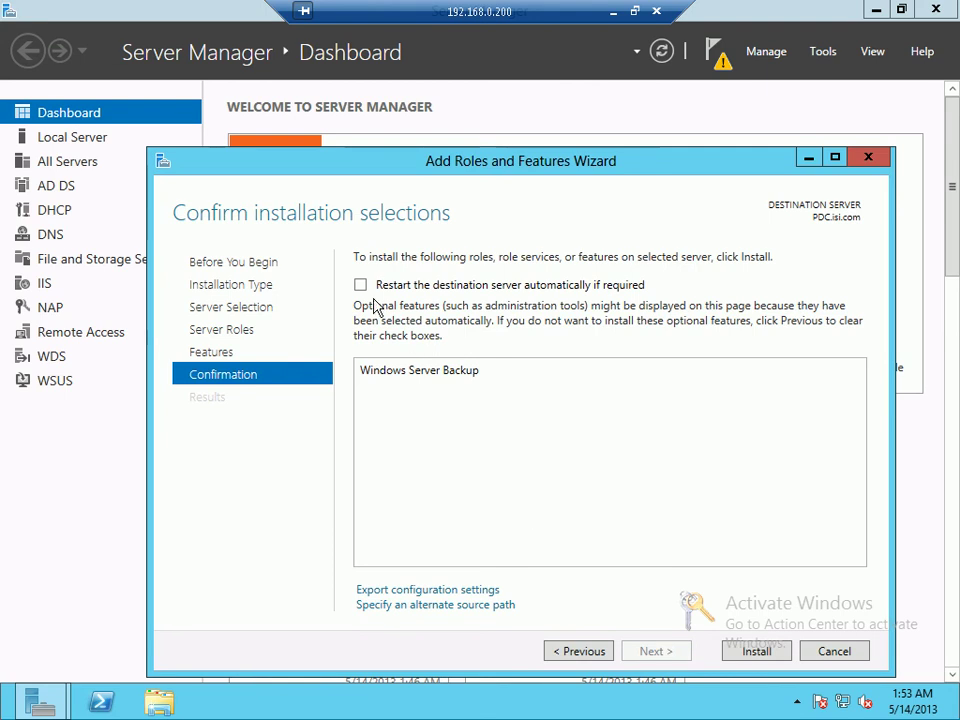
Step: Install Windows Server Backup with automatic restart allowed, then close the installation wizard
{"action": "left_click", "coordinate": [553, 416]}
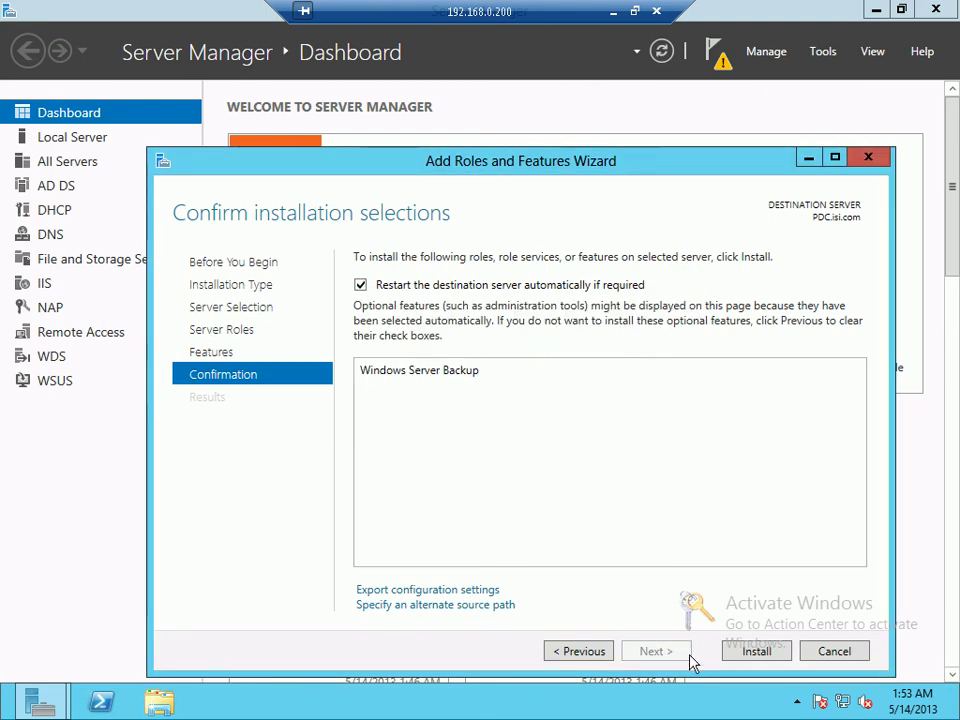
{"action": "left_click", "coordinate": [740, 650]}
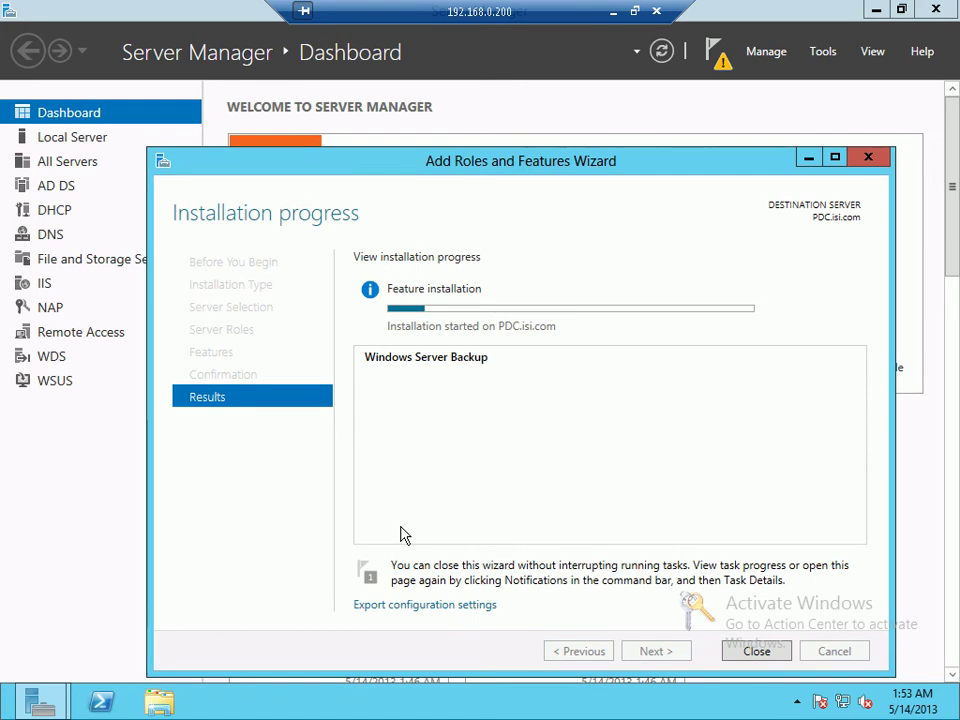
{"action": "left_click_drag", "start_coordinate": [390, 167], "coordinate": [409, 115]}
{"action": "left_click", "coordinate": [770, 594]}
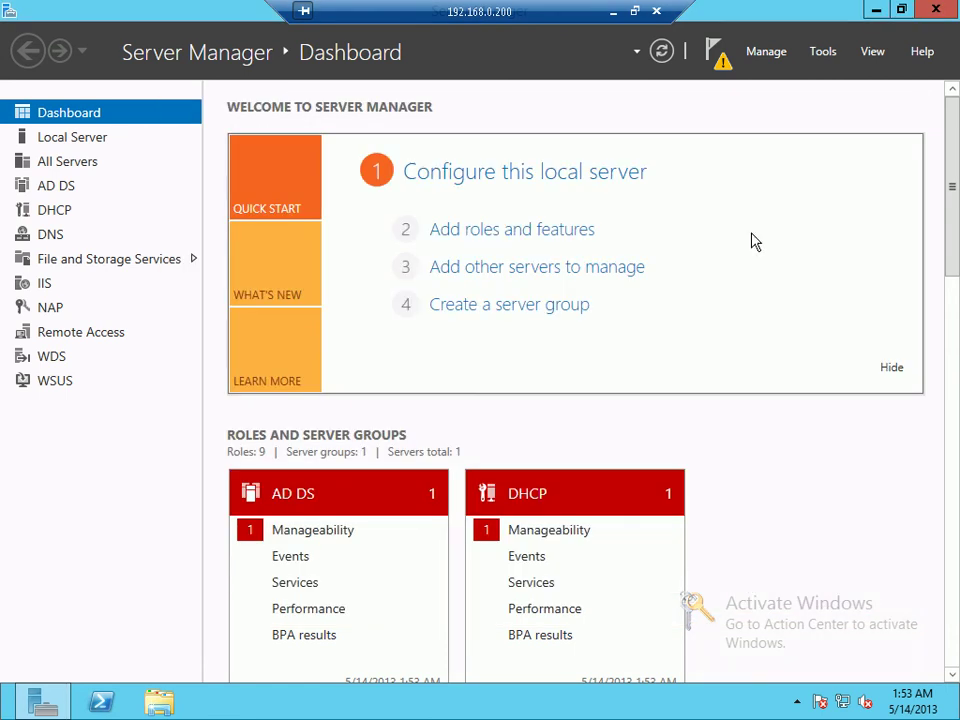
Step: Launch Windows Server Backup from Server Manager's Tools menu
{"action": "left_click", "coordinate": [833, 56]}
{"action": "scroll", "coordinate": [797, 429], "scroll_direction": "down", "scroll_amount": 5}
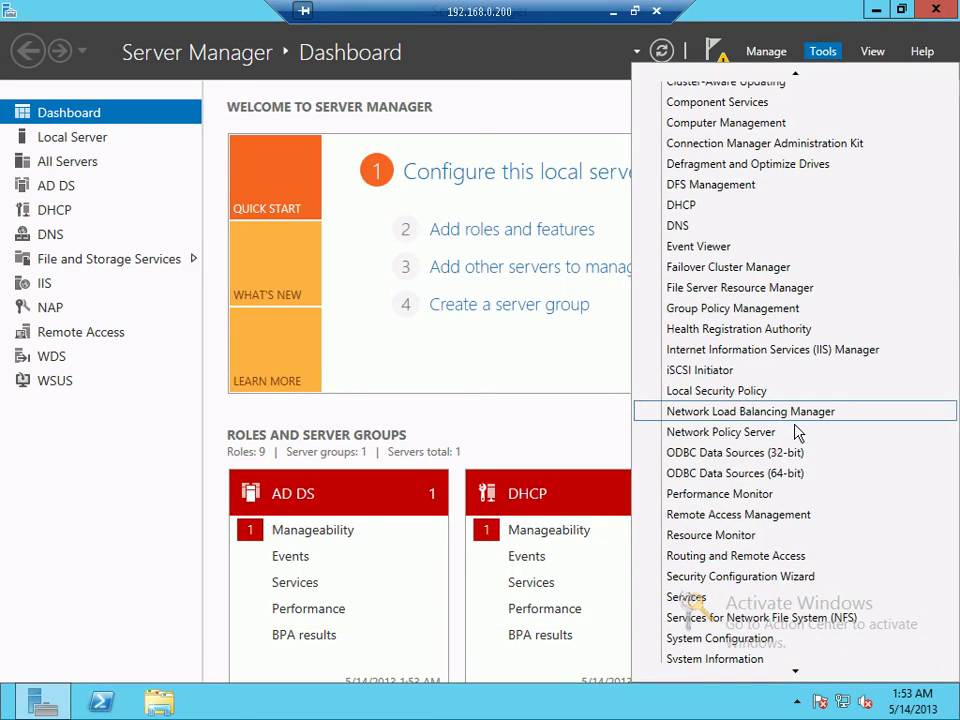
{"action": "scroll", "coordinate": [787, 480], "scroll_direction": "down", "scroll_amount": 3}
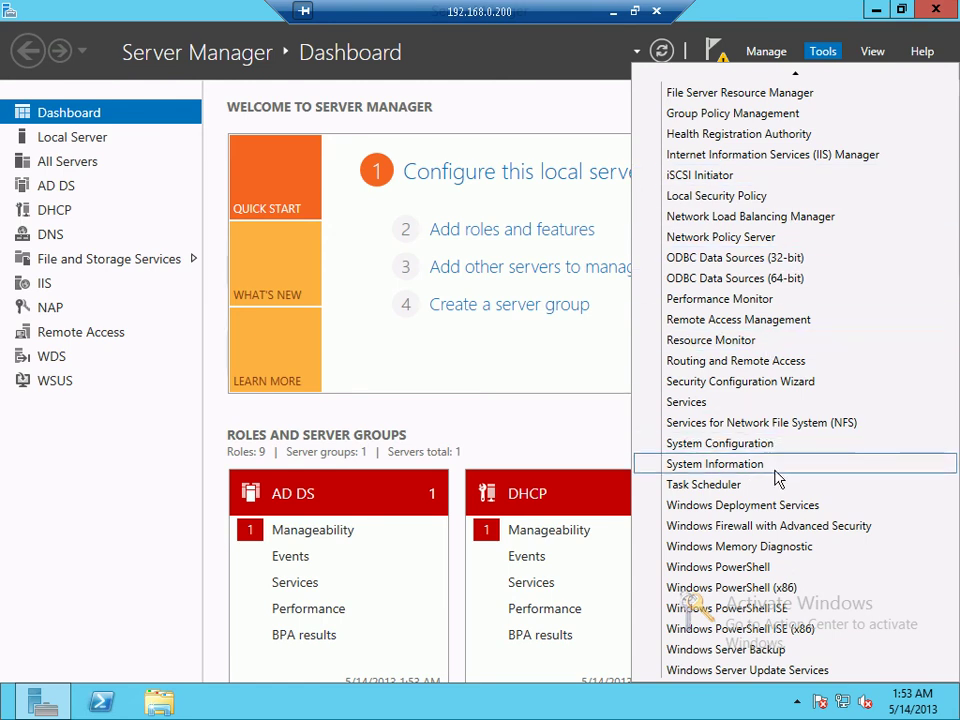
{"action": "left_click", "coordinate": [705, 649]}
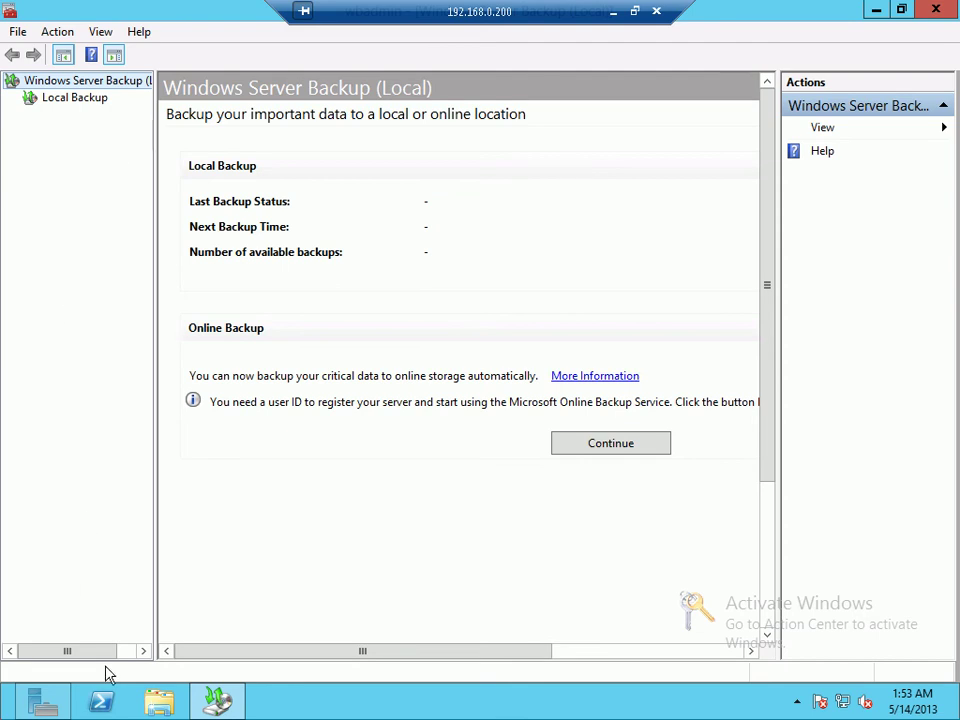
Step: Create a folder named X on Local Disk (C:) and open it
{"action": "left_click", "coordinate": [160, 702]}
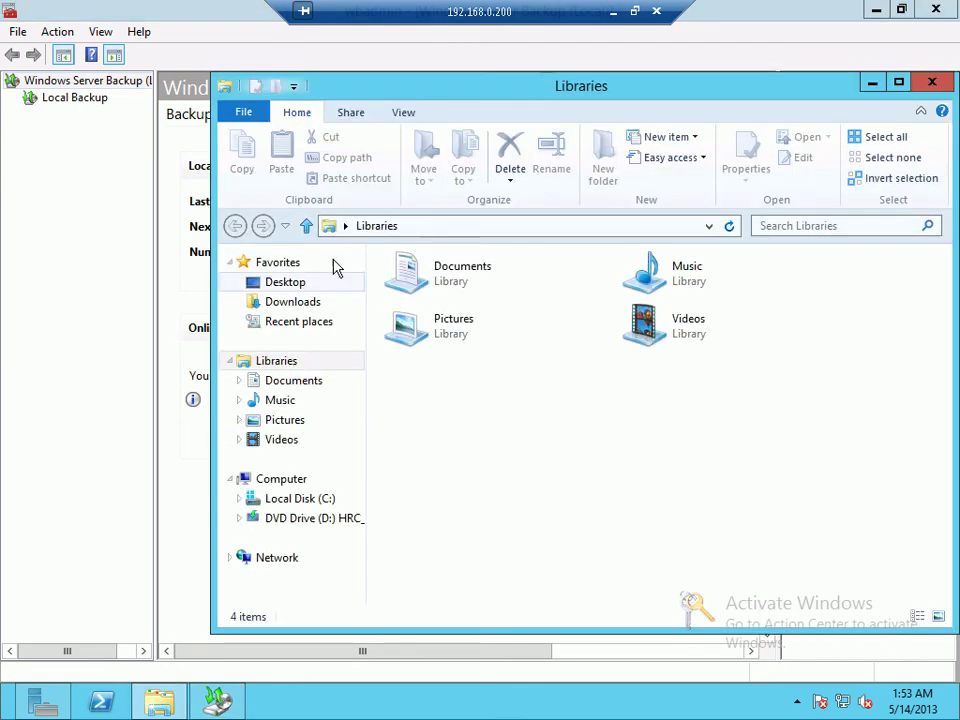
{"action": "left_click", "coordinate": [303, 500]}
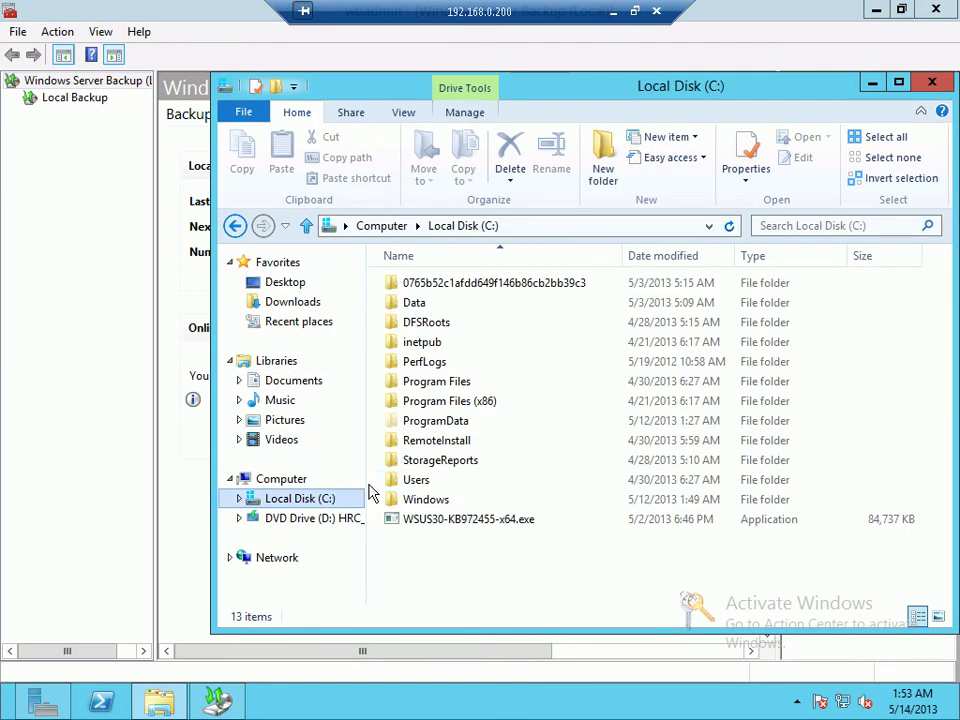
{"action": "right_click", "coordinate": [477, 568]}
{"action": "mouse_move", "coordinate": [587, 535]}
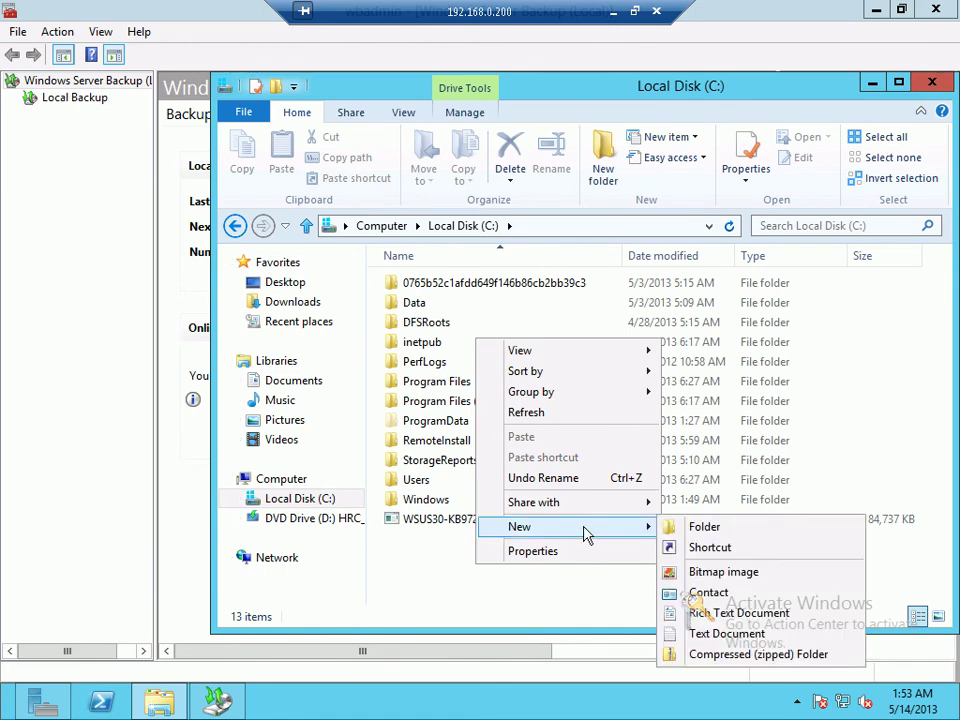
{"action": "left_click", "coordinate": [690, 528]}
{"action": "type", "text": "X"}
{"action": "key", "text": "Return"}
{"action": "double_click", "coordinate": [700, 537]}
Step: Create the subfolders Data and Backup inside C:\X
{"action": "right_click", "coordinate": [410, 328]}
{"action": "mouse_move", "coordinate": [580, 540]}
{"action": "left_click", "coordinate": [676, 540]}
{"action": "type", "text": "Data"}
{"action": "left_click", "coordinate": [490, 420]}
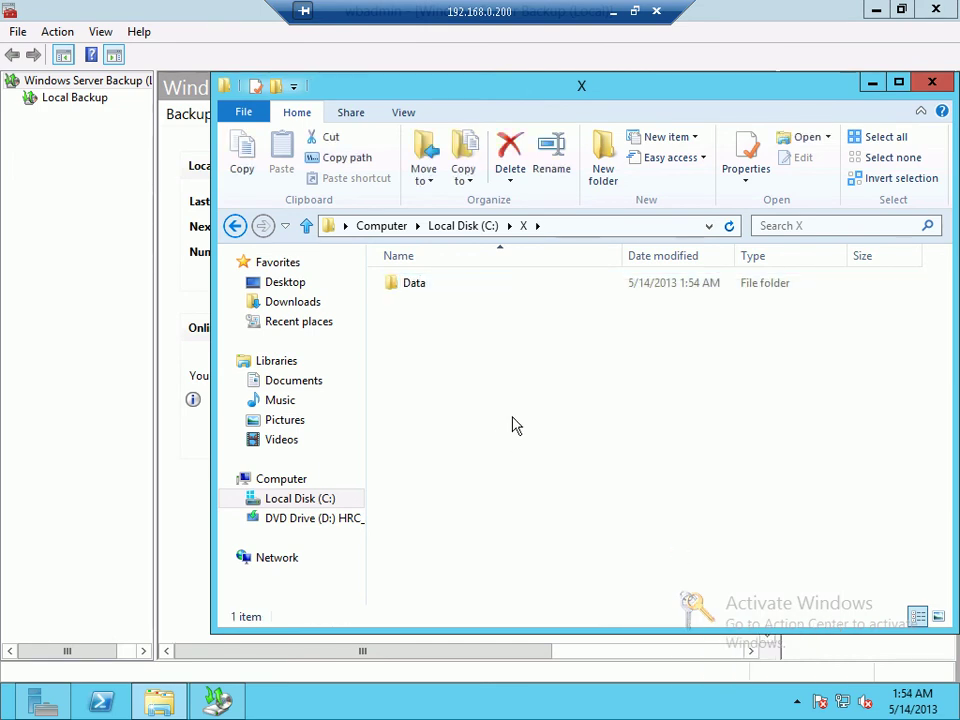
{"action": "right_click", "coordinate": [511, 419]}
{"action": "mouse_move", "coordinate": [700, 632]}
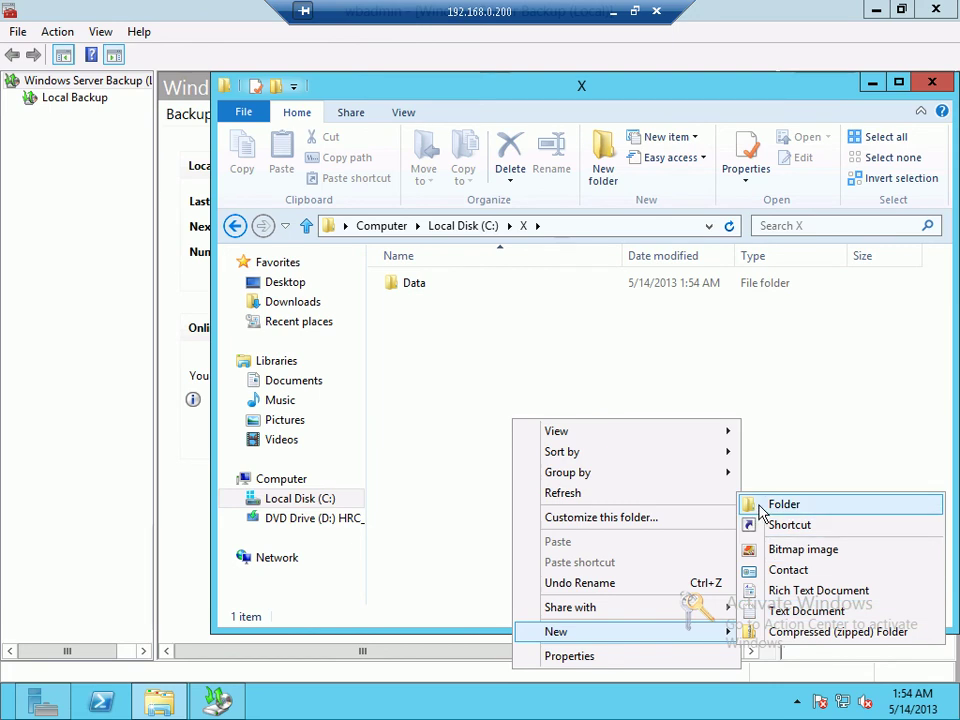
{"action": "left_click", "coordinate": [760, 510]}
{"action": "type", "text": "Backup"}
{"action": "key", "text": "Return"}
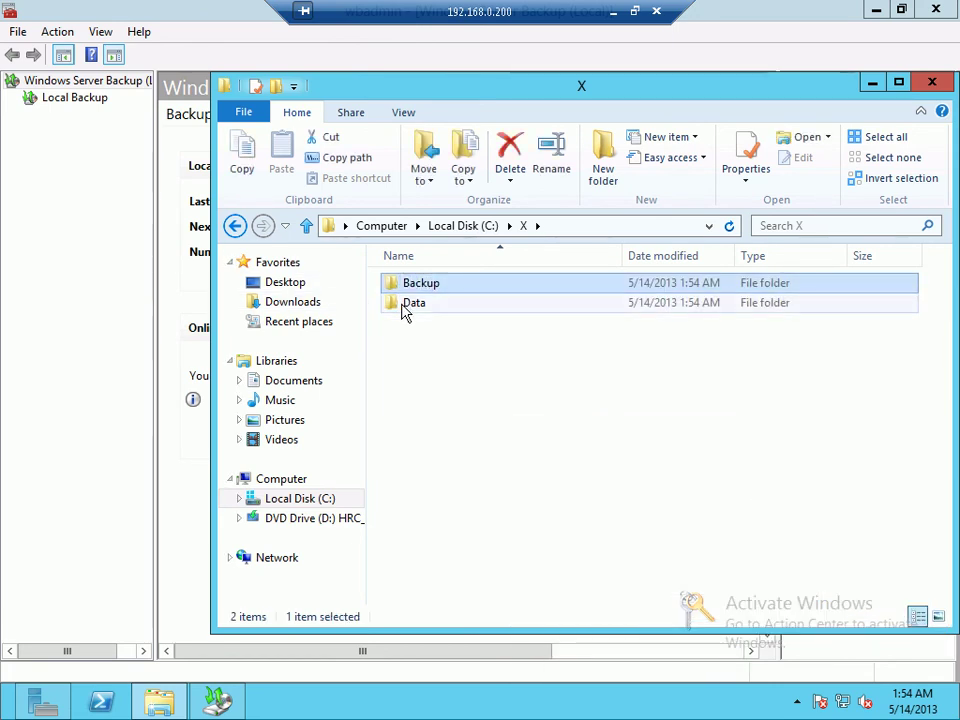
Step: Add a New Text Document in Data, paste copies of it, then return to the Local Backup view
{"action": "double_click", "coordinate": [405, 310]}
{"action": "right_click", "coordinate": [402, 307]}
{"action": "mouse_move", "coordinate": [583, 517]}
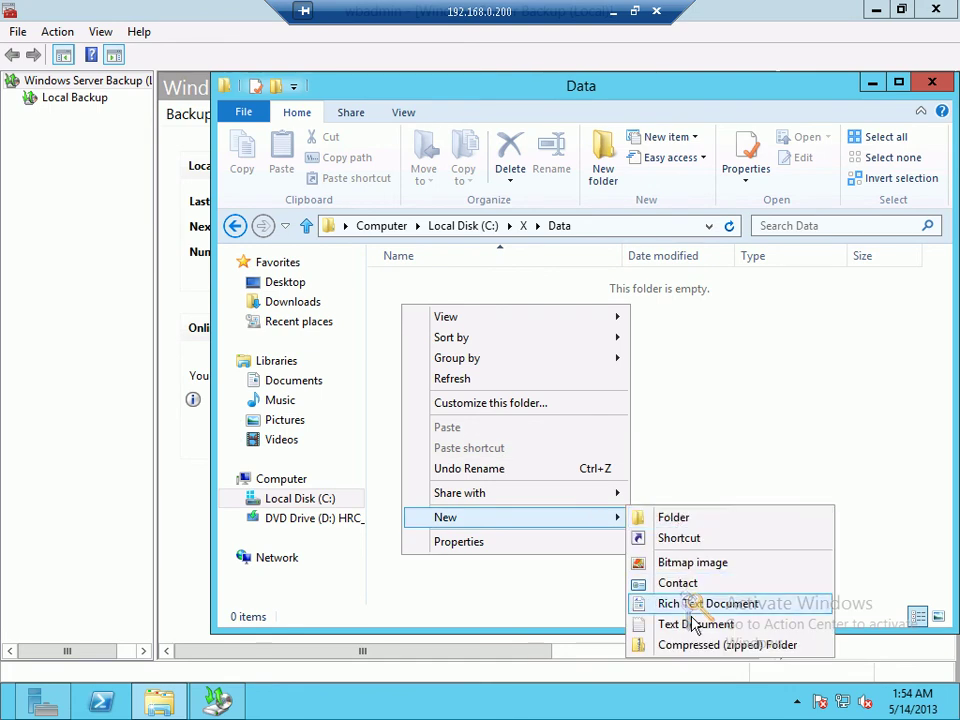
{"action": "left_click", "coordinate": [695, 622]}
{"action": "left_click", "coordinate": [446, 321]}
{"action": "left_click", "coordinate": [441, 290]}
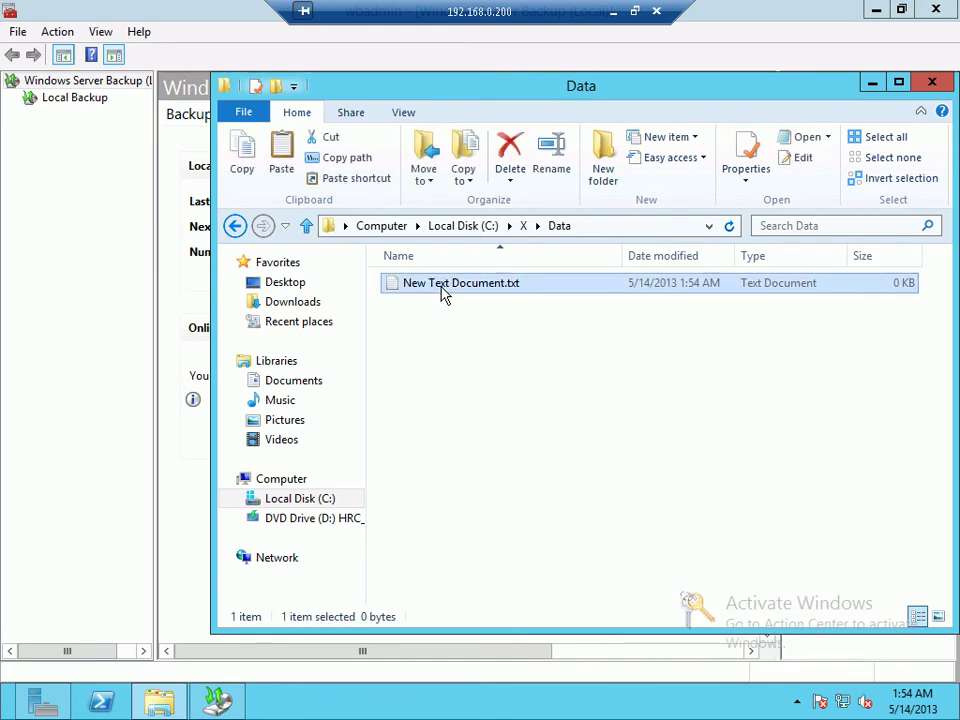
{"action": "key", "text": "ctrl+c"}
{"action": "key", "text": "ctrl+v"}
{"action": "key", "text": "ctrl+v"}
{"action": "key", "text": "ctrl+v"}
{"action": "key", "text": "ctrl+v"}
{"action": "key", "text": "ctrl+v"}
{"action": "left_click", "coordinate": [489, 467]}
{"action": "key", "text": "BackSpace"}
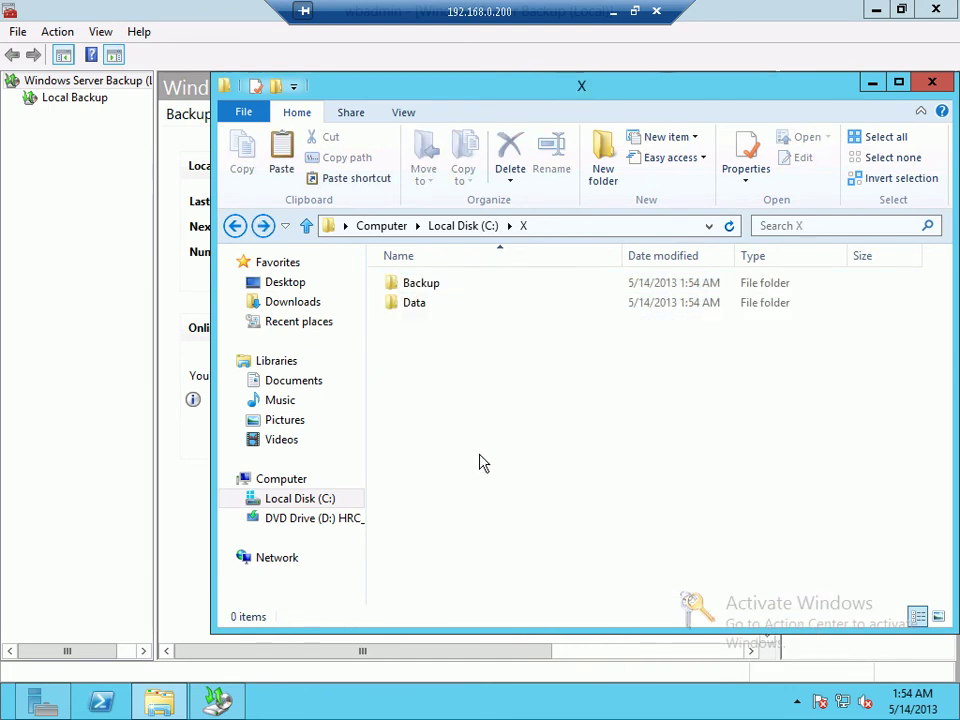
{"action": "left_click", "coordinate": [60, 260]}
{"action": "left_click", "coordinate": [80, 97]}
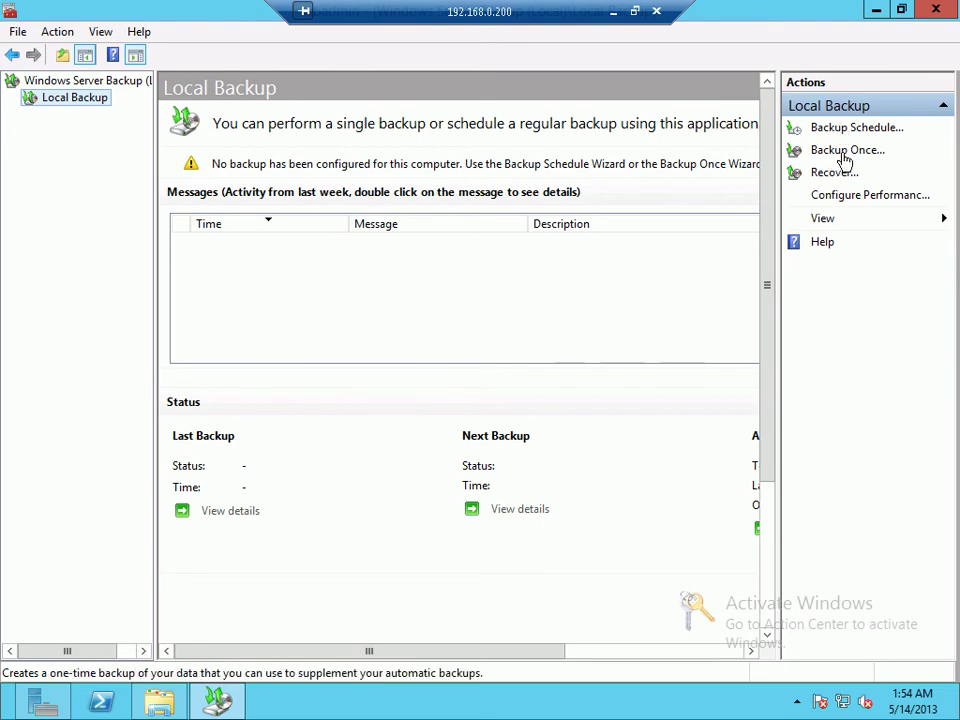
Step: Start a Backup Once run and continue with Different options
{"action": "left_click", "coordinate": [847, 153]}
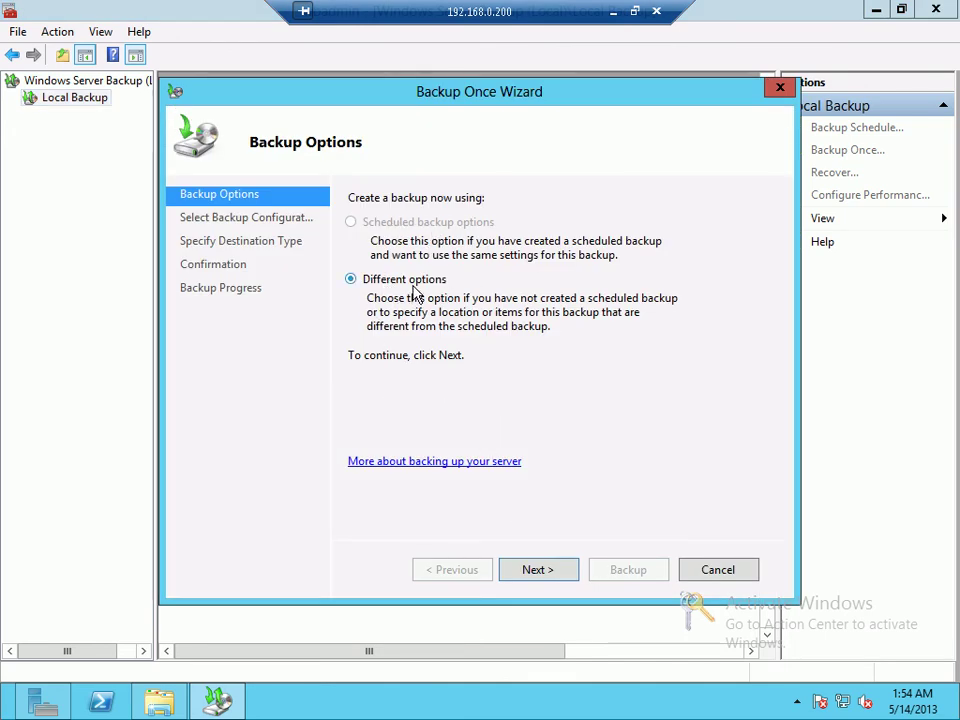
{"action": "left_click", "coordinate": [568, 572]}
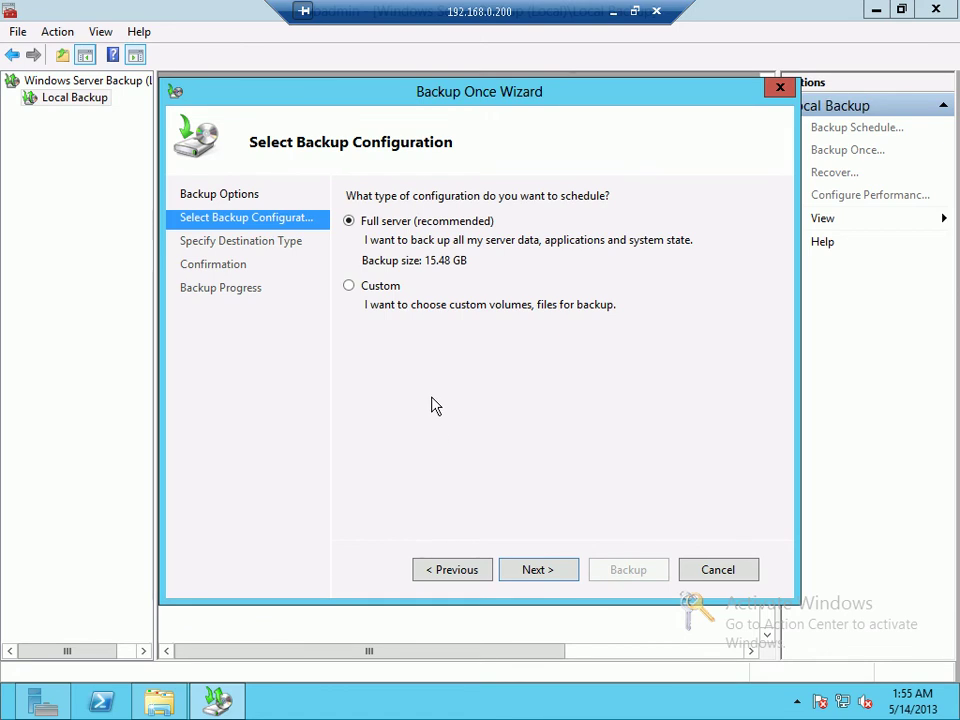
Step: Choose a Custom backup and add C:\X\Data as the only item to back up
{"action": "left_click", "coordinate": [387, 293]}
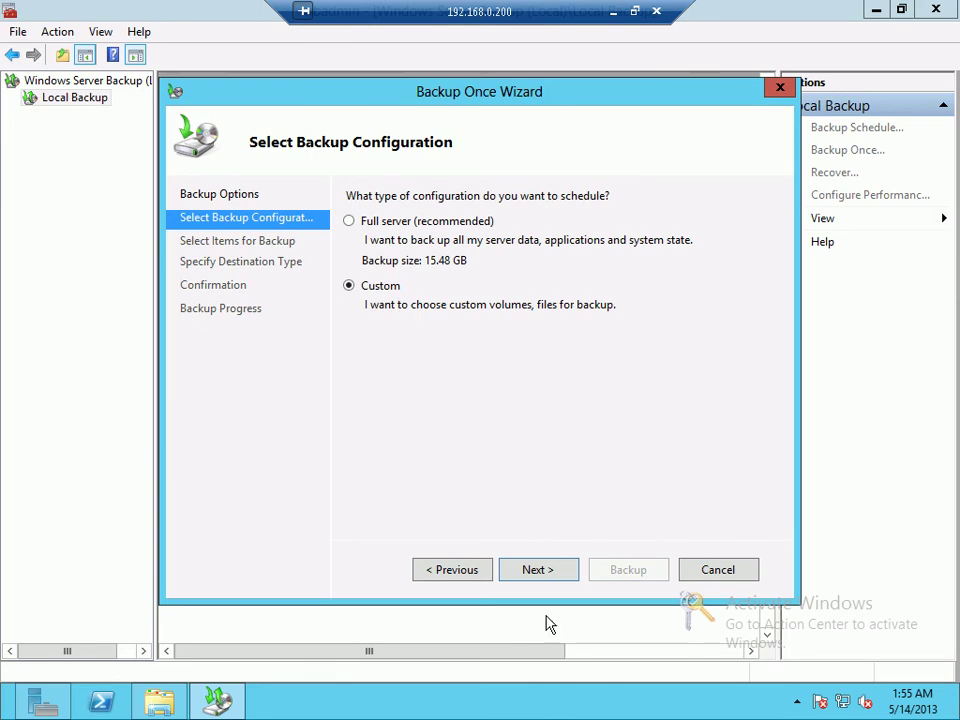
{"action": "left_click", "coordinate": [552, 572]}
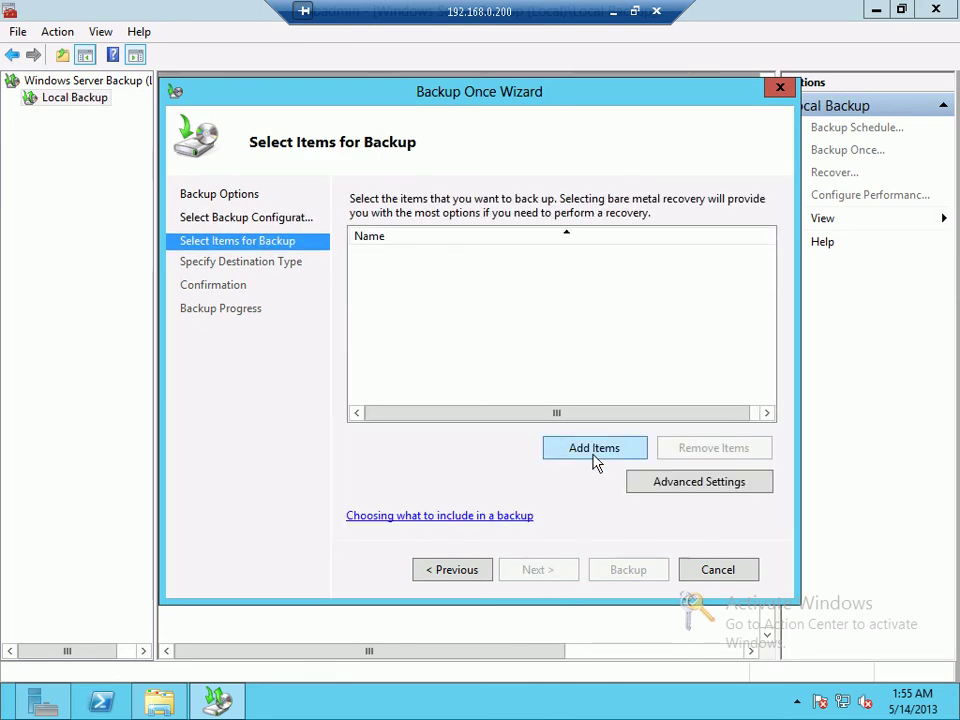
{"action": "left_click", "coordinate": [589, 456]}
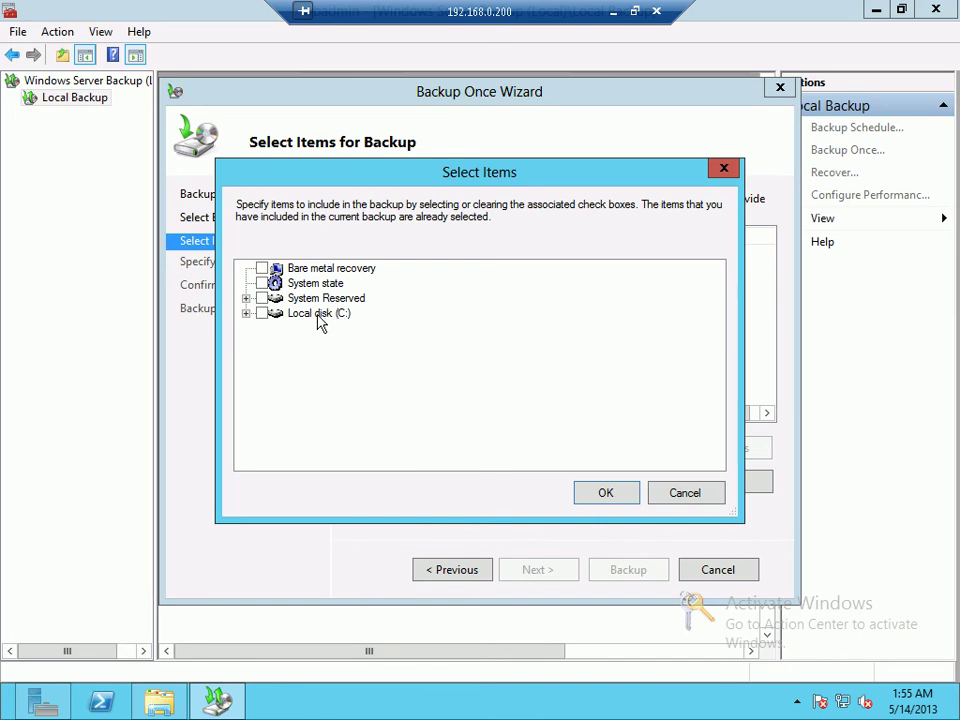
{"action": "left_click", "coordinate": [292, 285]}
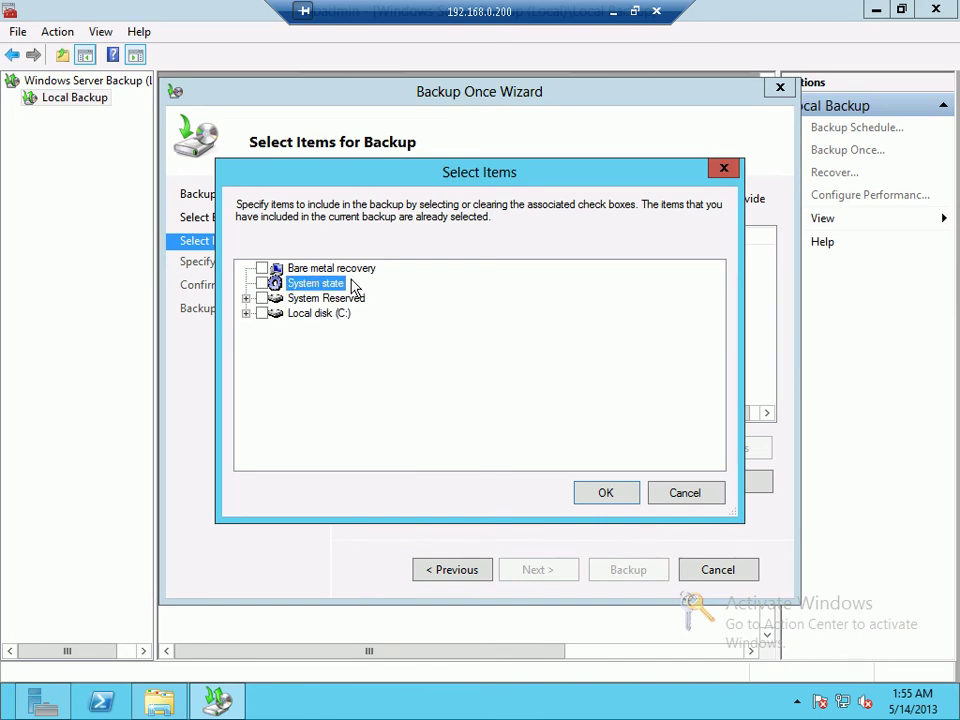
{"action": "left_click", "coordinate": [364, 269]}
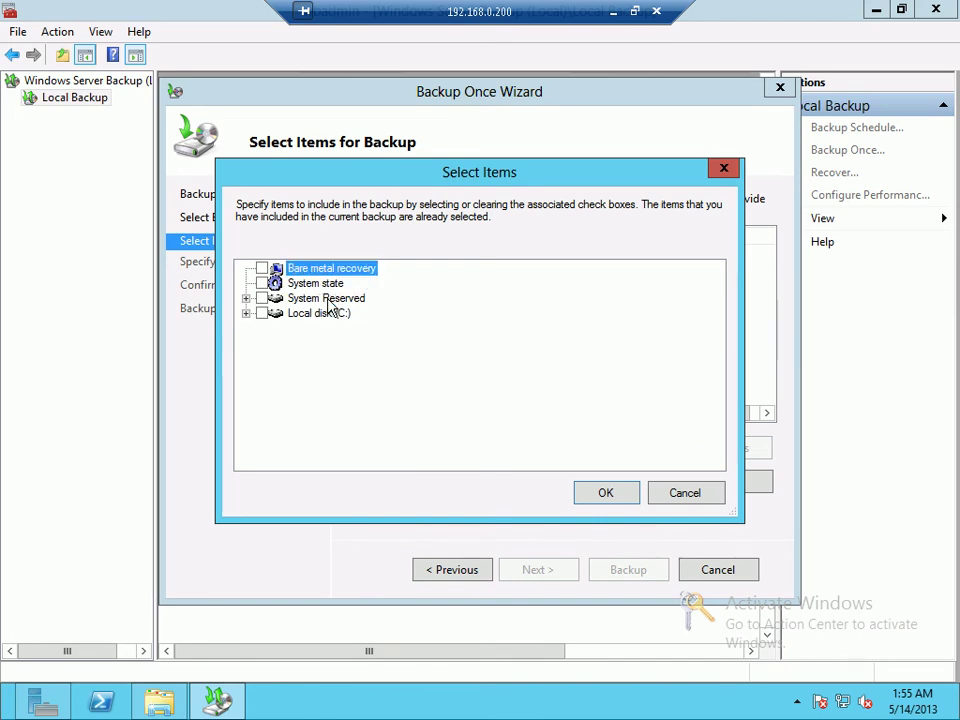
{"action": "left_click", "coordinate": [329, 300]}
{"action": "left_click", "coordinate": [246, 314]}
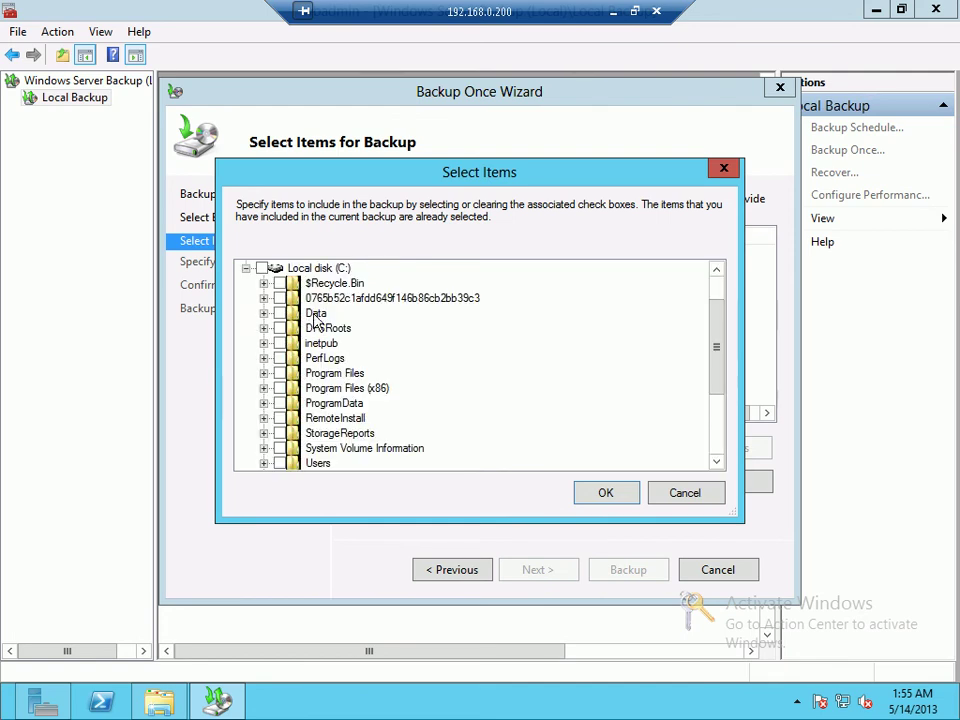
{"action": "scroll", "coordinate": [305, 365], "scroll_direction": "down", "scroll_amount": 1}
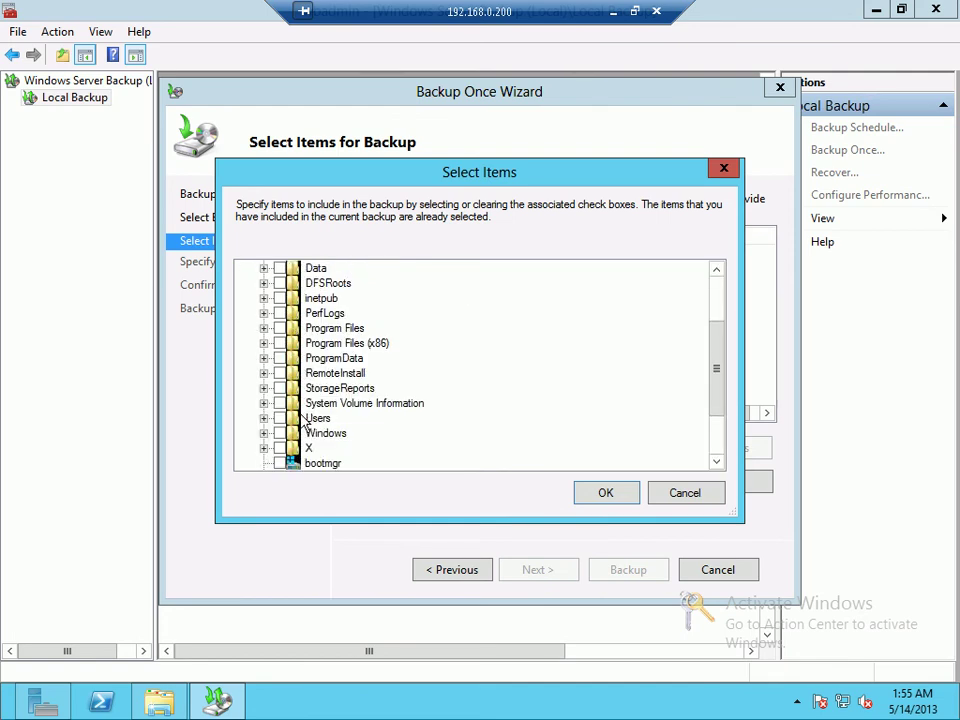
{"action": "left_click", "coordinate": [263, 448]}
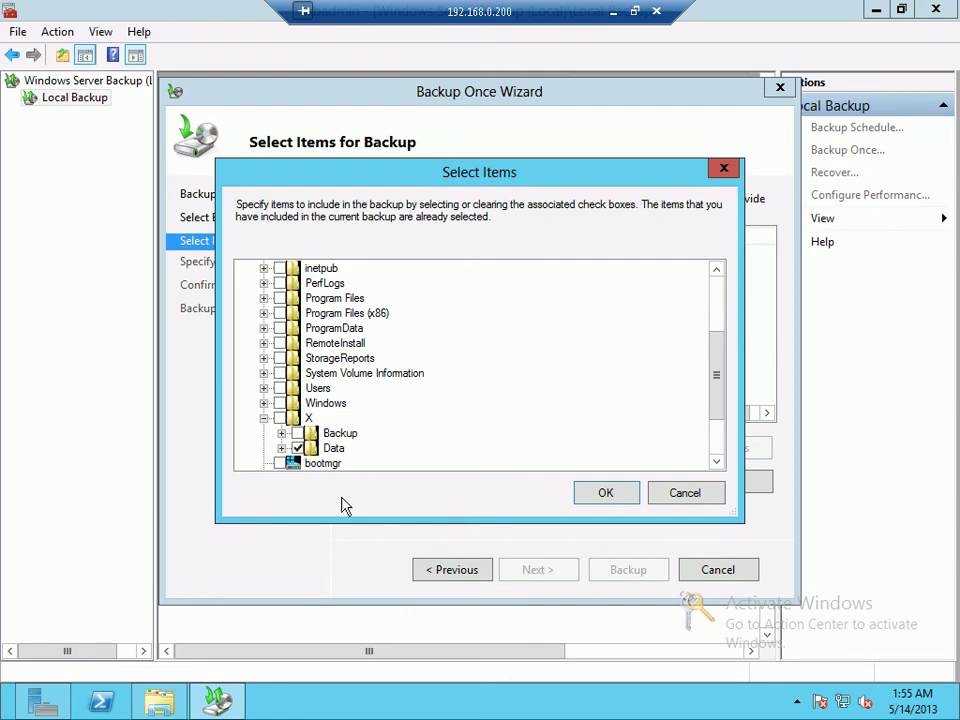
{"action": "left_click", "coordinate": [281, 448]}
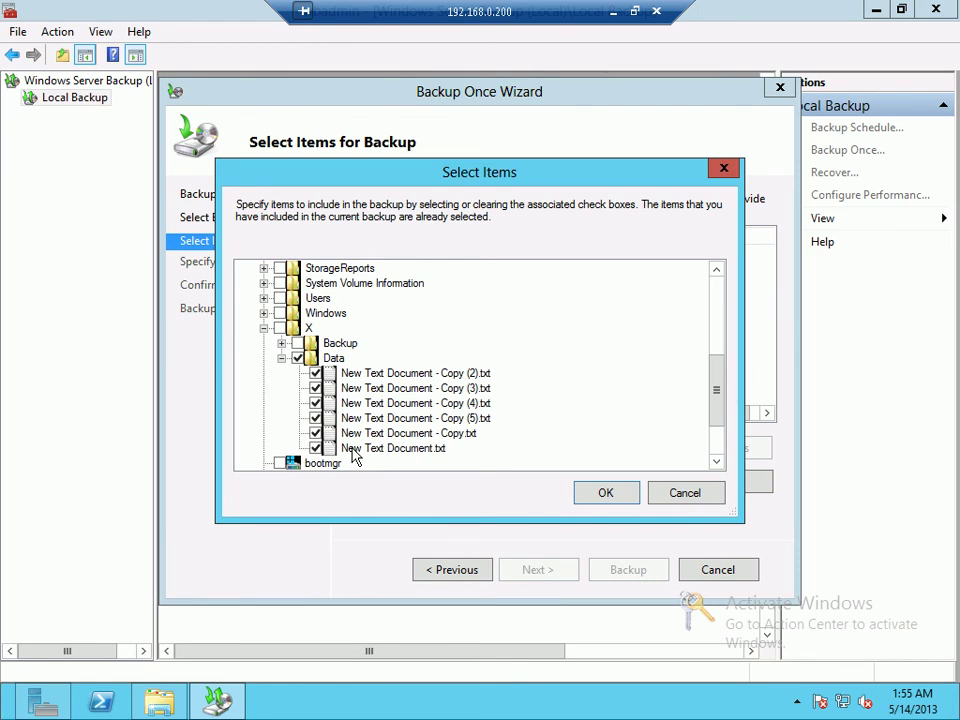
{"action": "left_click", "coordinate": [588, 497]}
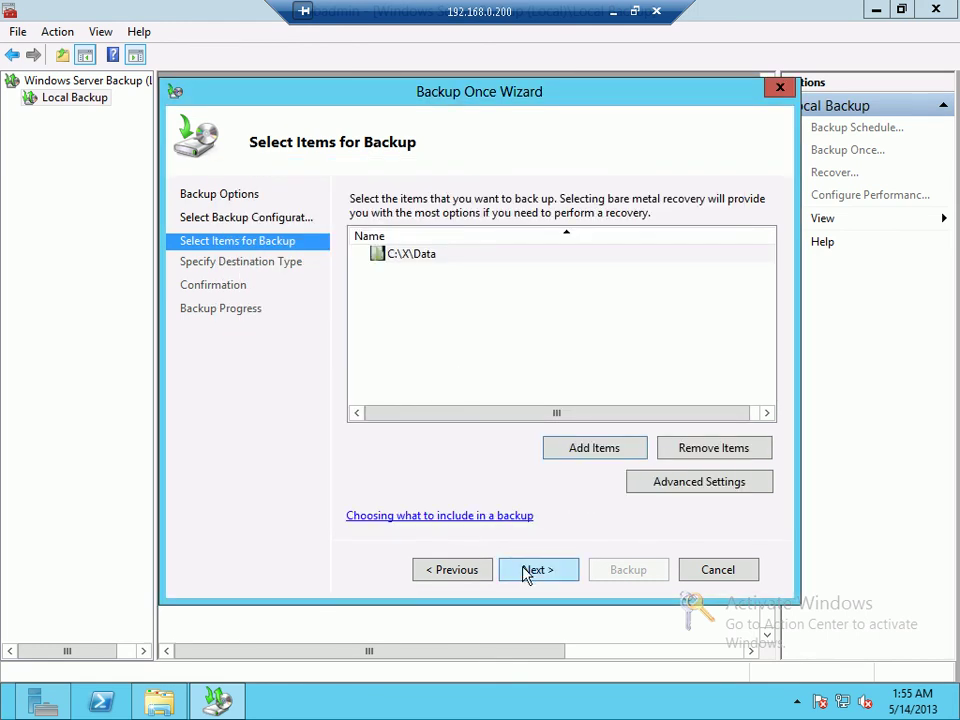
{"action": "left_click", "coordinate": [525, 575]}
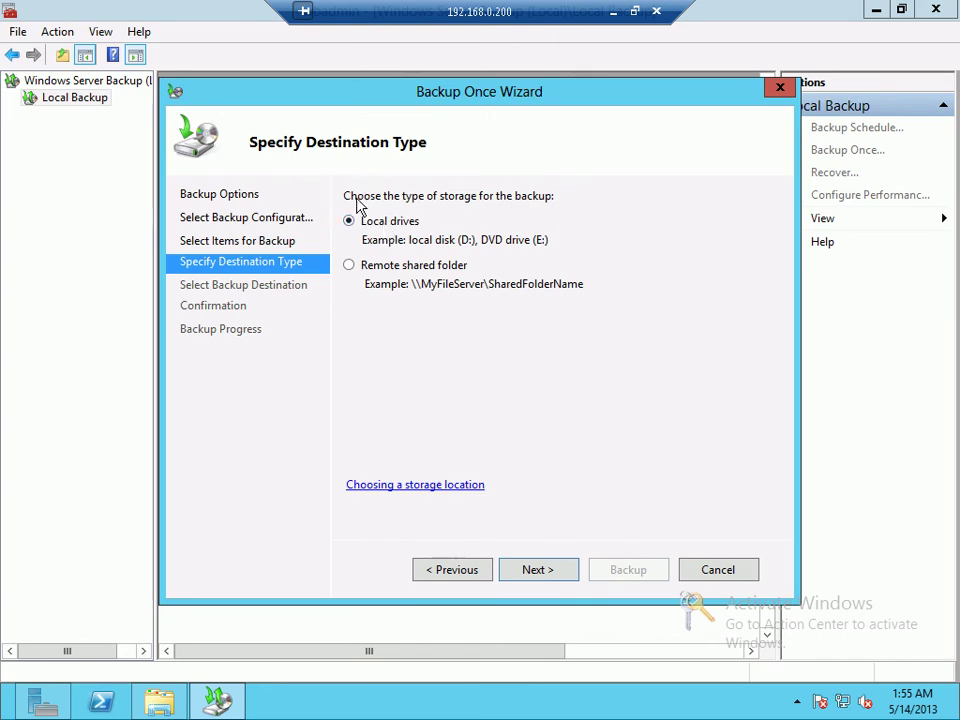
Step: Select Remote shared folder as the backup destination type and advance to the location page
{"action": "left_click", "coordinate": [405, 268]}
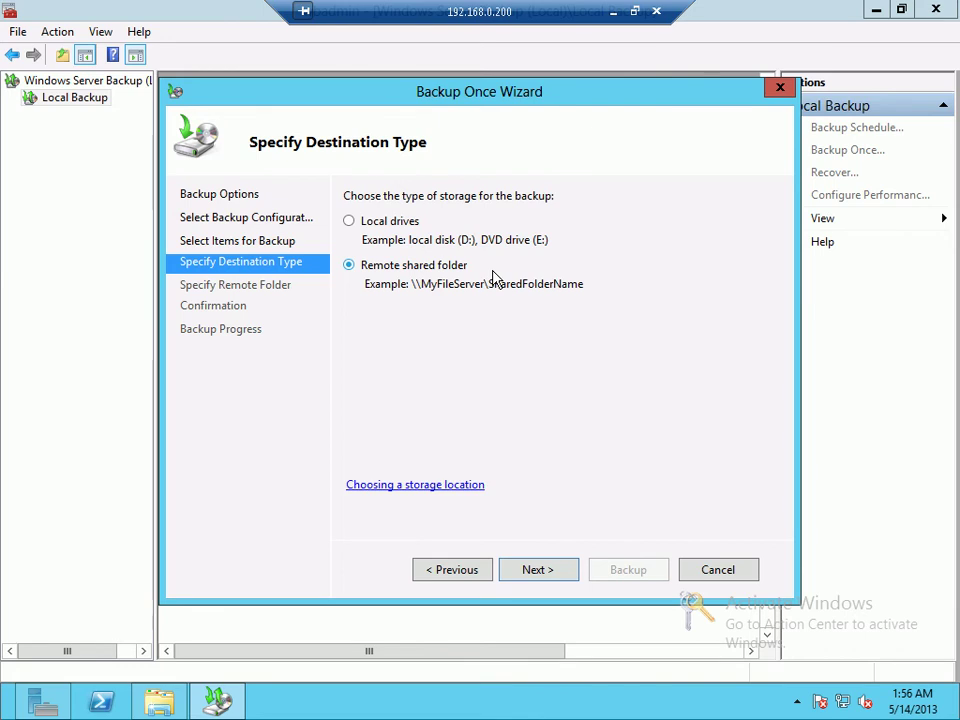
{"action": "left_click", "coordinate": [571, 573]}
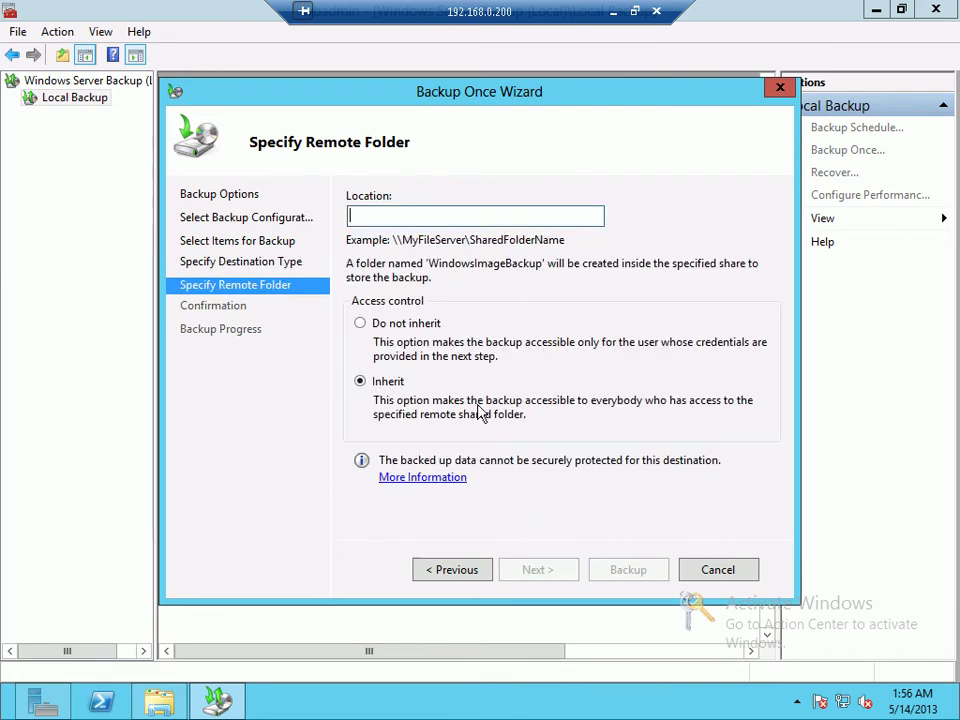
Step: Set the remote location to \\192.168.0.200\Data1 and submit the share's user name and password
{"action": "type", "text": "\\"}
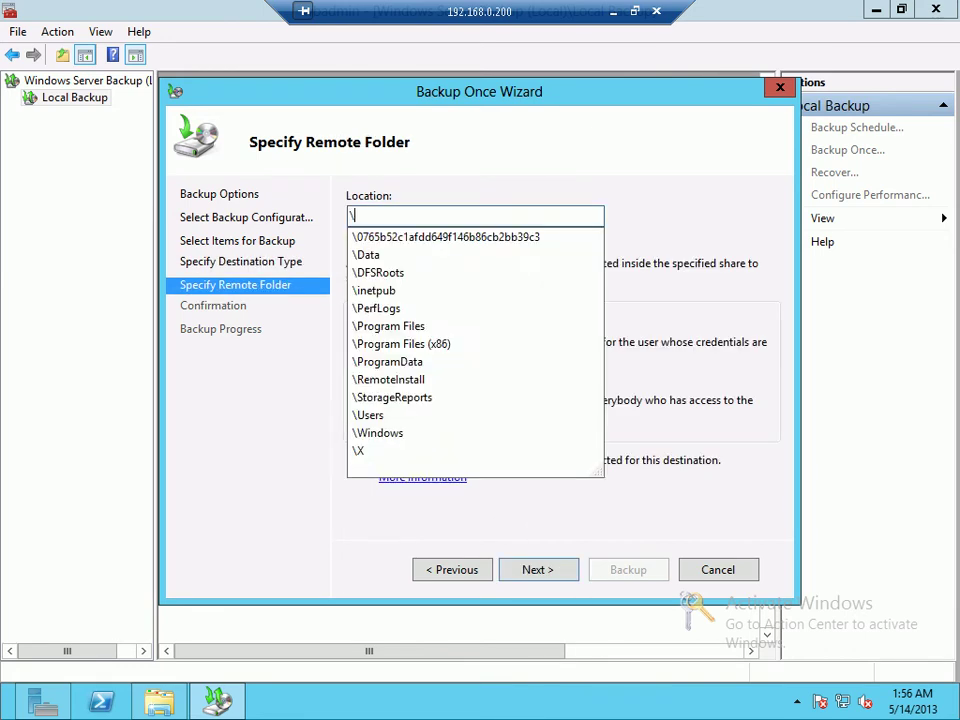
{"action": "type", "text": "\\192.16"}
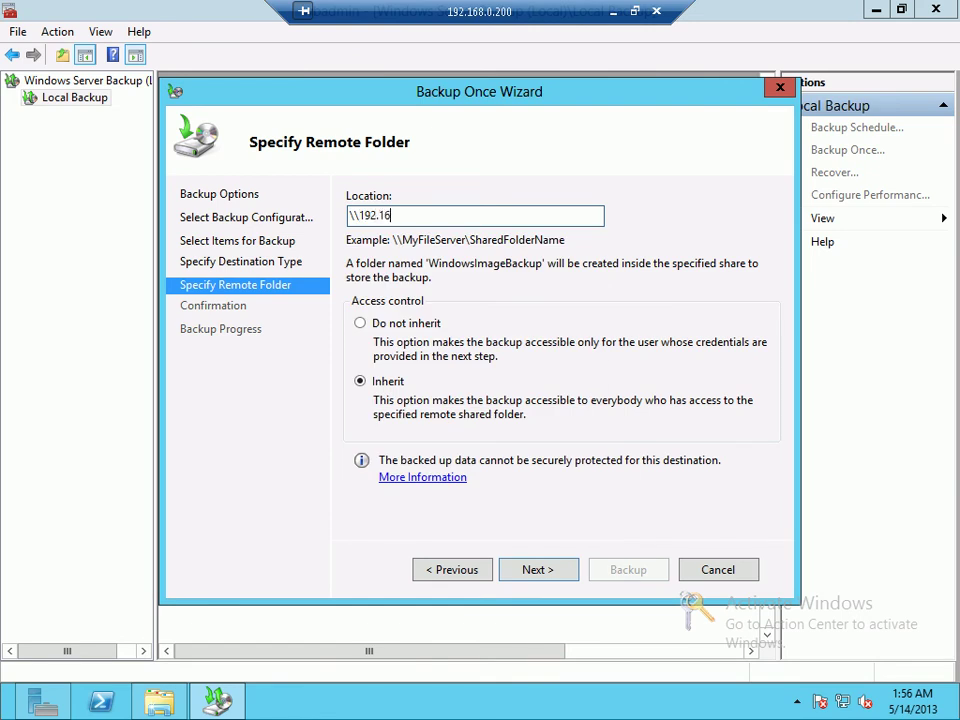
{"action": "type", "text": "8.0.200\\"}
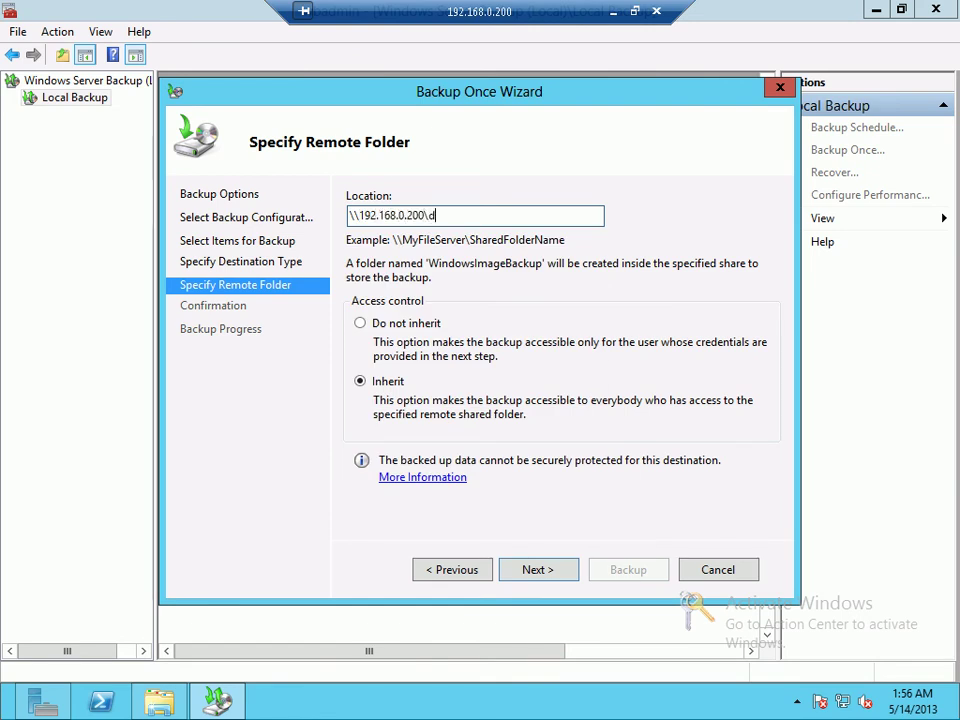
{"action": "type", "text": "d"}
{"action": "left_click", "coordinate": [418, 247]}
{"action": "left_click", "coordinate": [548, 574]}
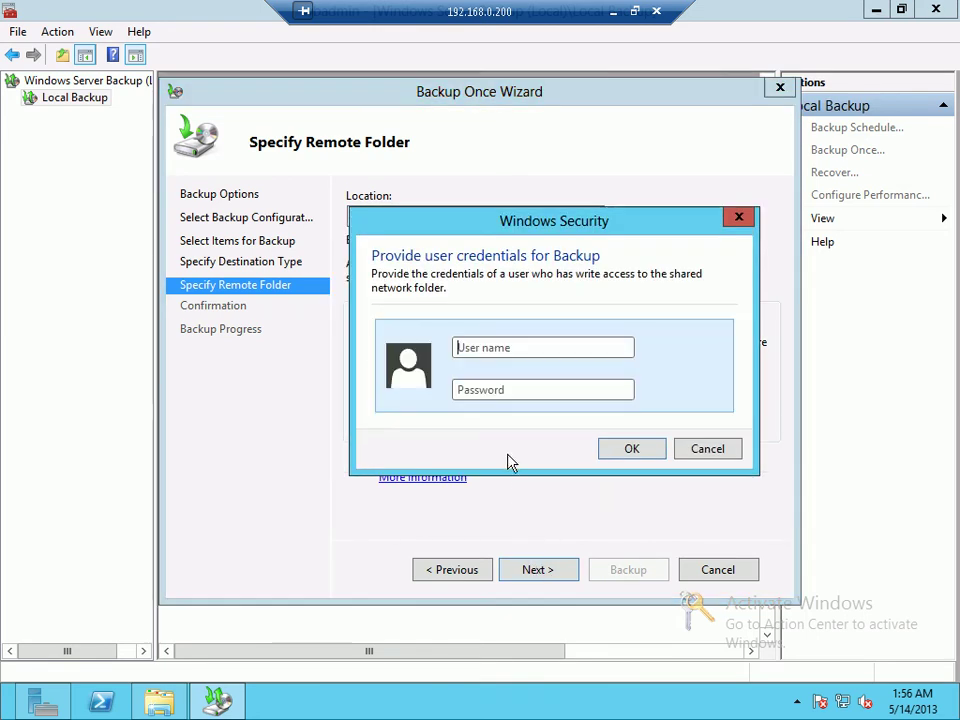
{"action": "type", "text": "admi"}
{"action": "type", "text": "nistrat"}
{"action": "type", "text": "•••••••"}
{"action": "key", "text": "Return"}
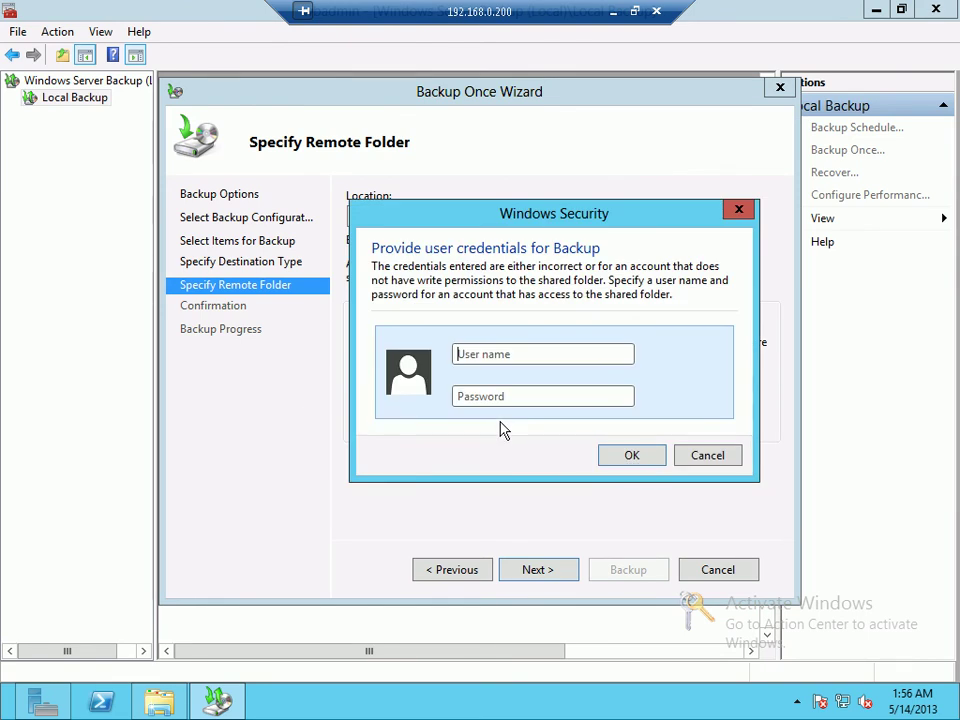
Step: Retry the share login with several different user names and passwords, all rejected
{"action": "left_click_drag", "start_coordinate": [511, 214], "coordinate": [507, 262]}
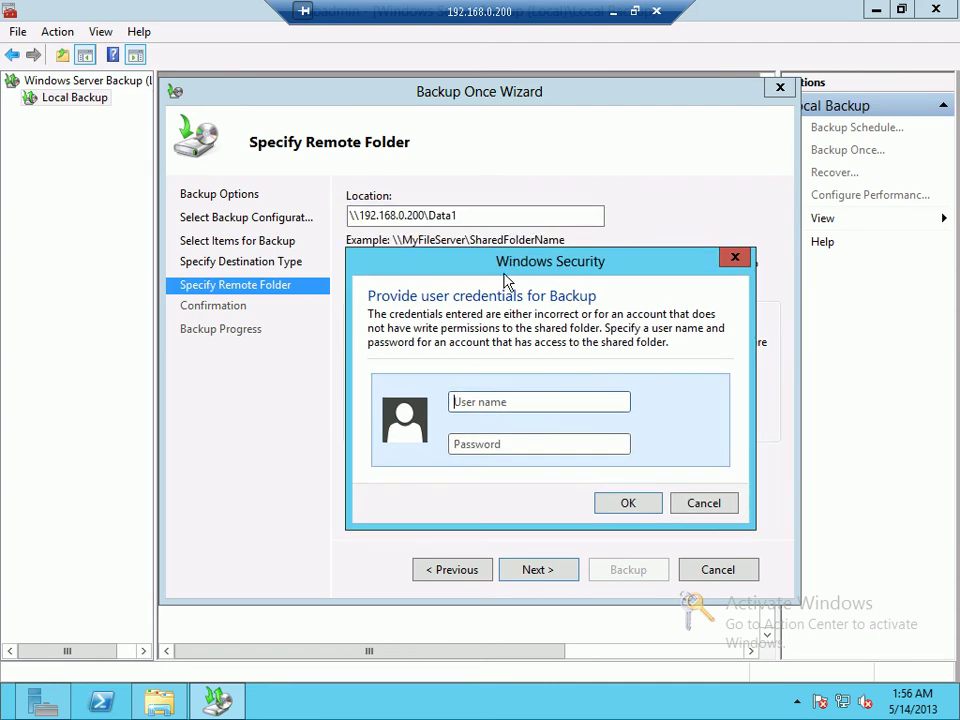
{"action": "left_click", "coordinate": [498, 400]}
{"action": "type", "text": "isi\\administrat"}
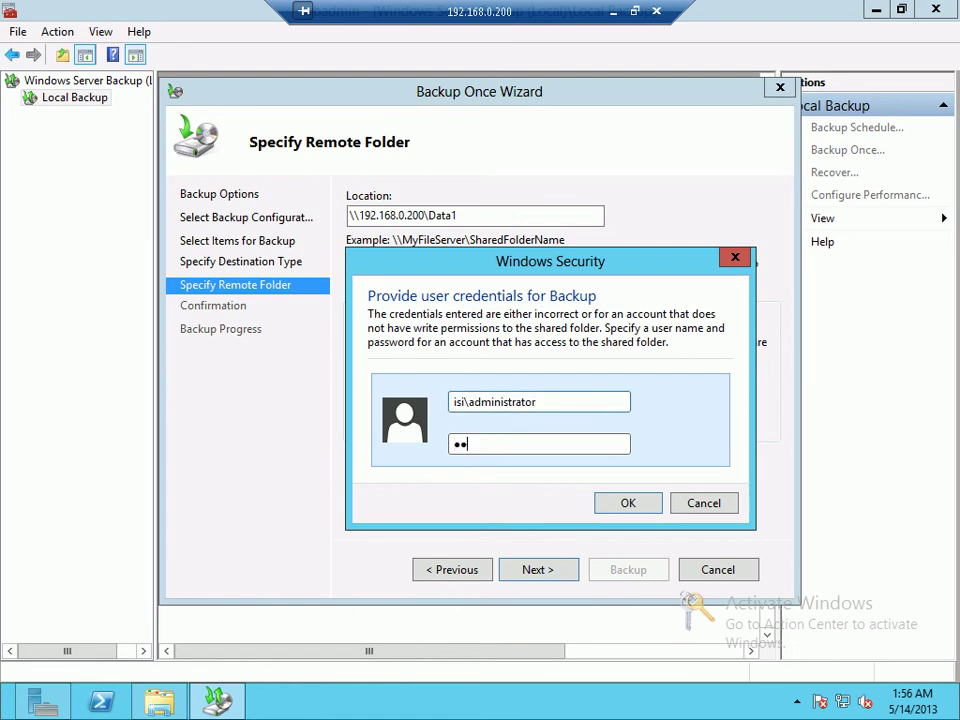
{"action": "type", "text": "ord1"}
{"action": "key", "text": "Return"}
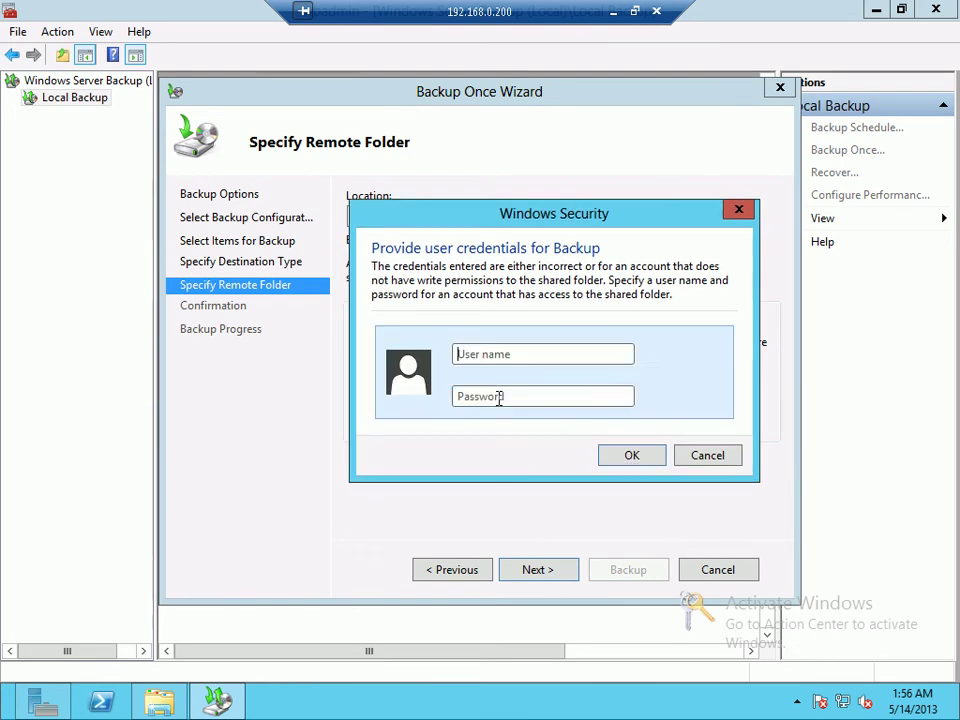
{"action": "type", "text": "isi\\administrator"}
{"action": "key", "text": "Tab"}
{"action": "type", "text": "****"}
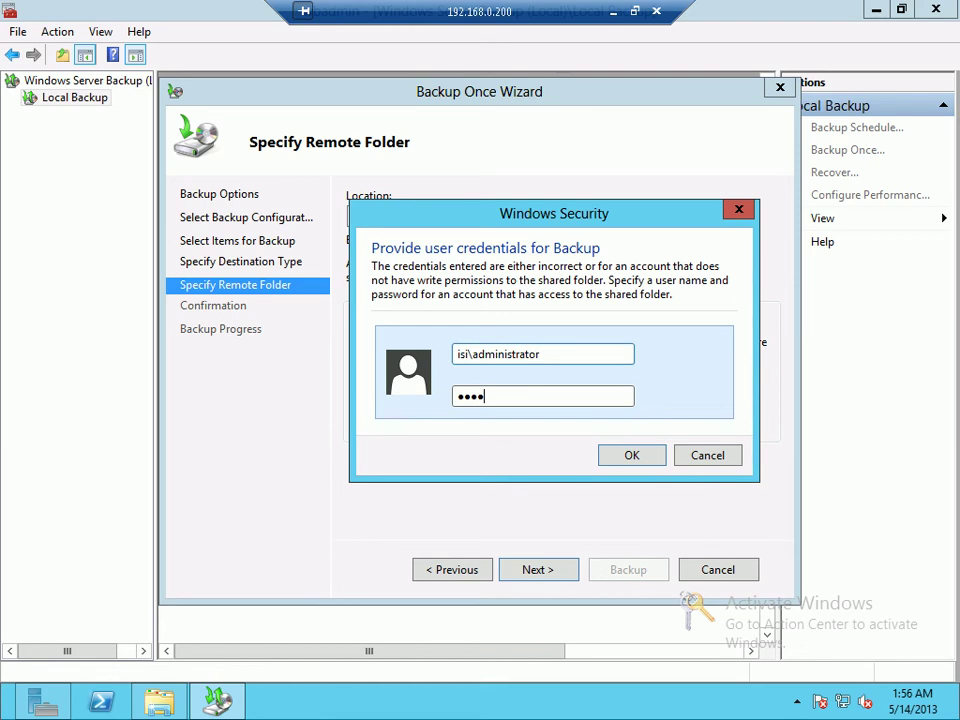
{"action": "type", "text": "*******"}
{"action": "key", "text": "Return"}
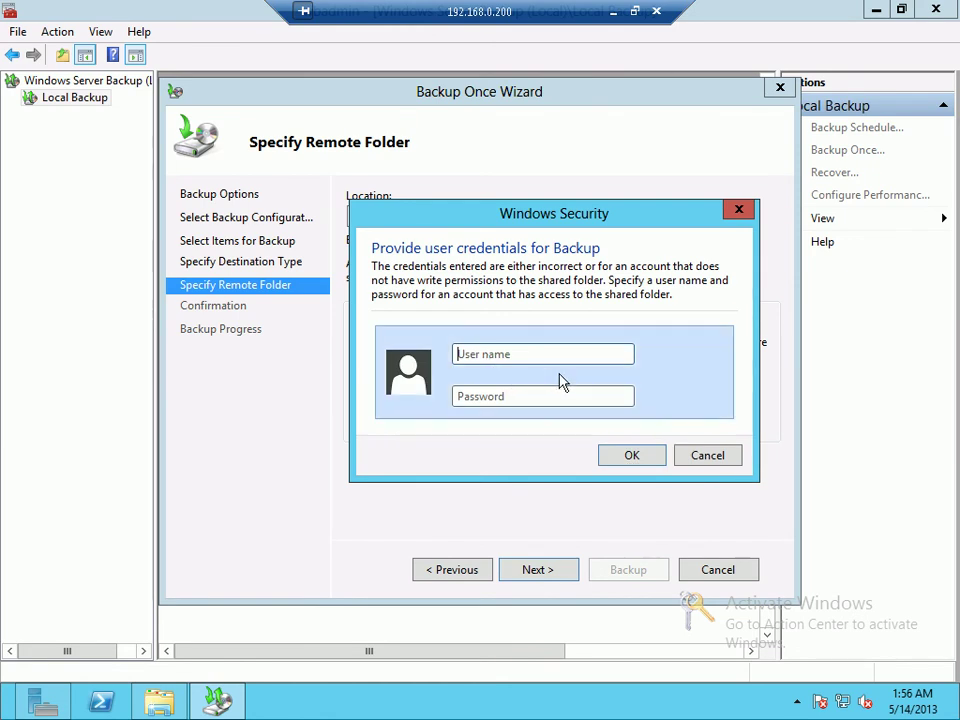
{"action": "type", "text": "administrator@"}
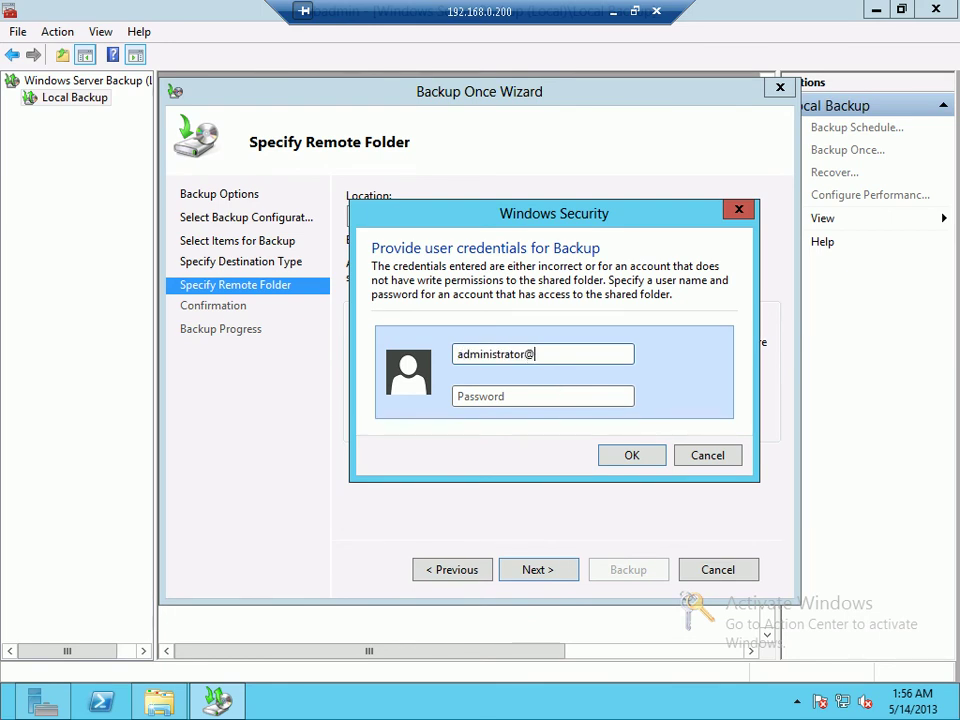
{"action": "type", "text": "**"}
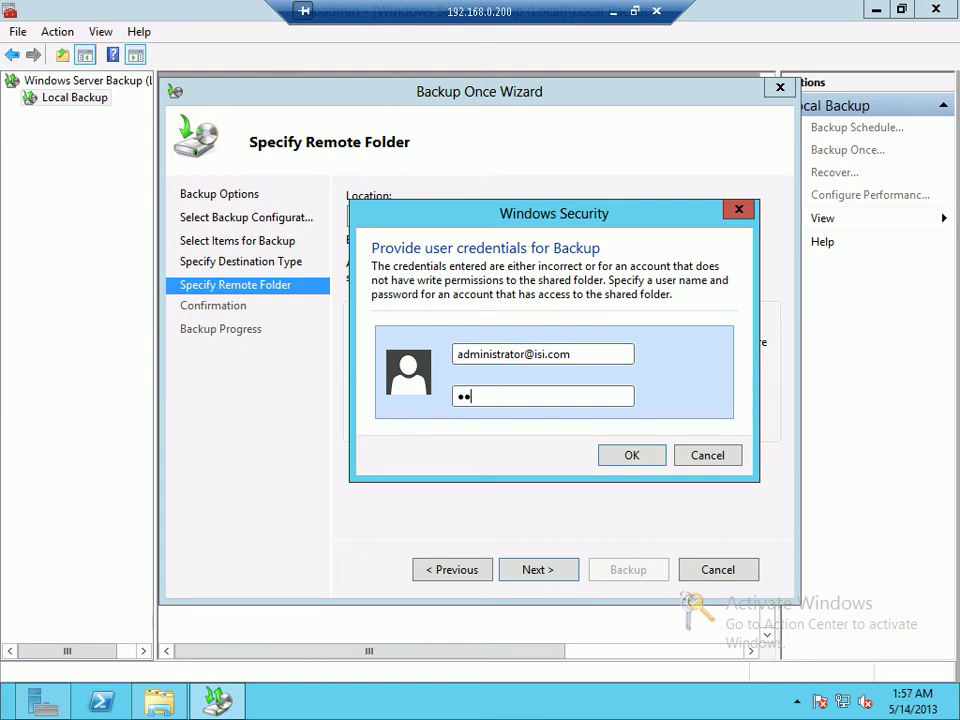
{"action": "key", "text": "Return"}
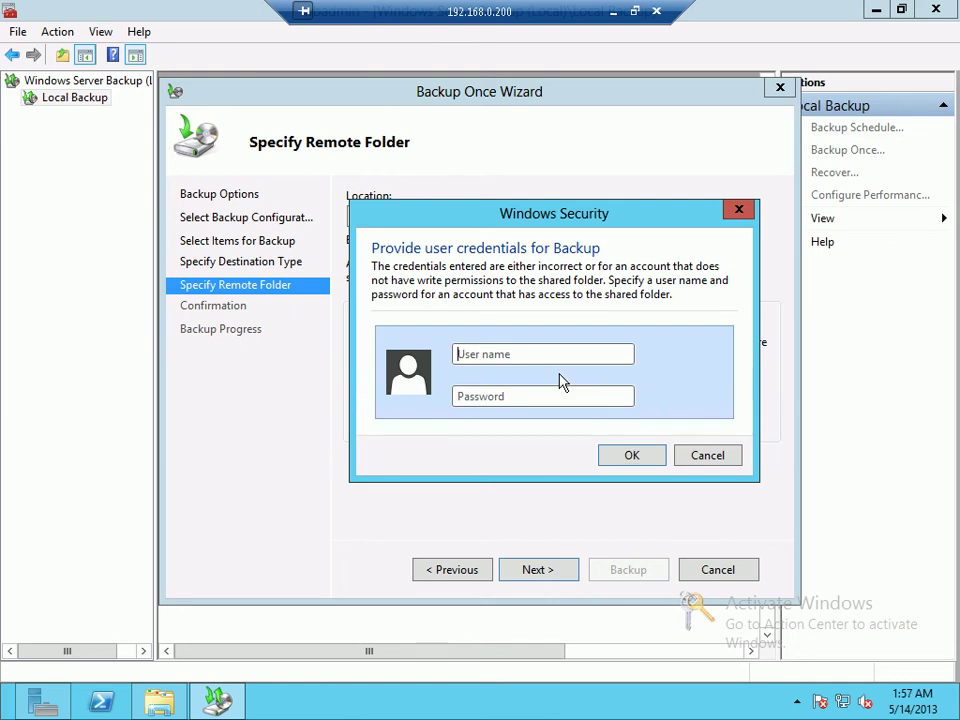
Step: Cancel the login, shorten the location to \\192.168.0.200\D, and dismiss the missing-folder error
{"action": "key", "text": "Escape"}
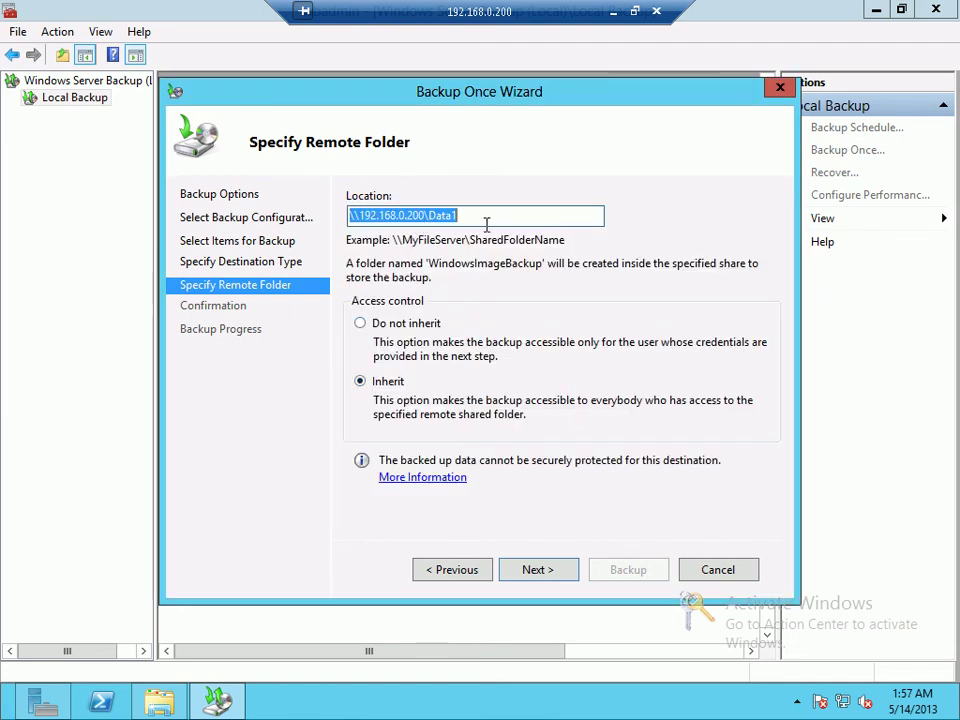
{"action": "left_click", "coordinate": [488, 218]}
{"action": "key", "text": "BackSpace"}
{"action": "key", "text": "BackSpace"}
{"action": "key", "text": "BackSpace"}
{"action": "key", "text": "BackSpace"}
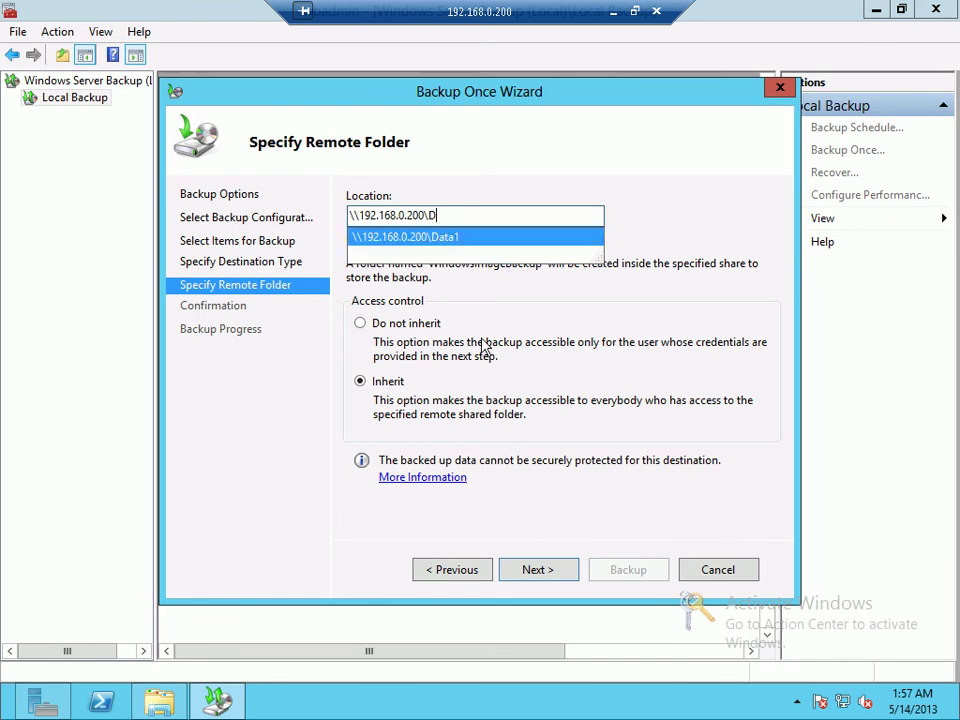
{"action": "left_click", "coordinate": [540, 577]}
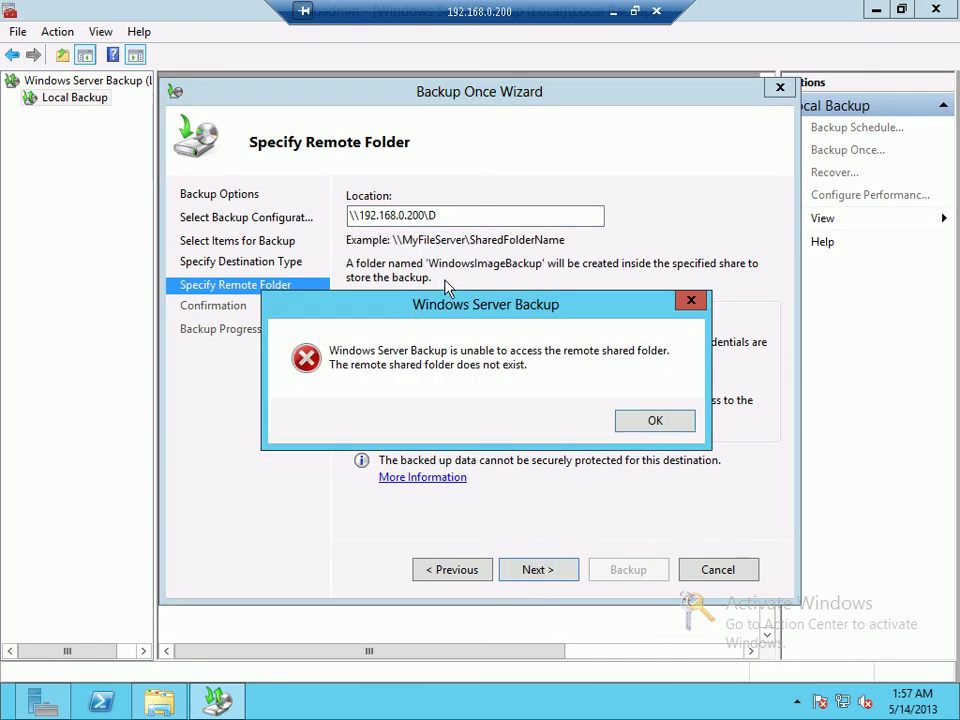
{"action": "key", "text": "Return"}
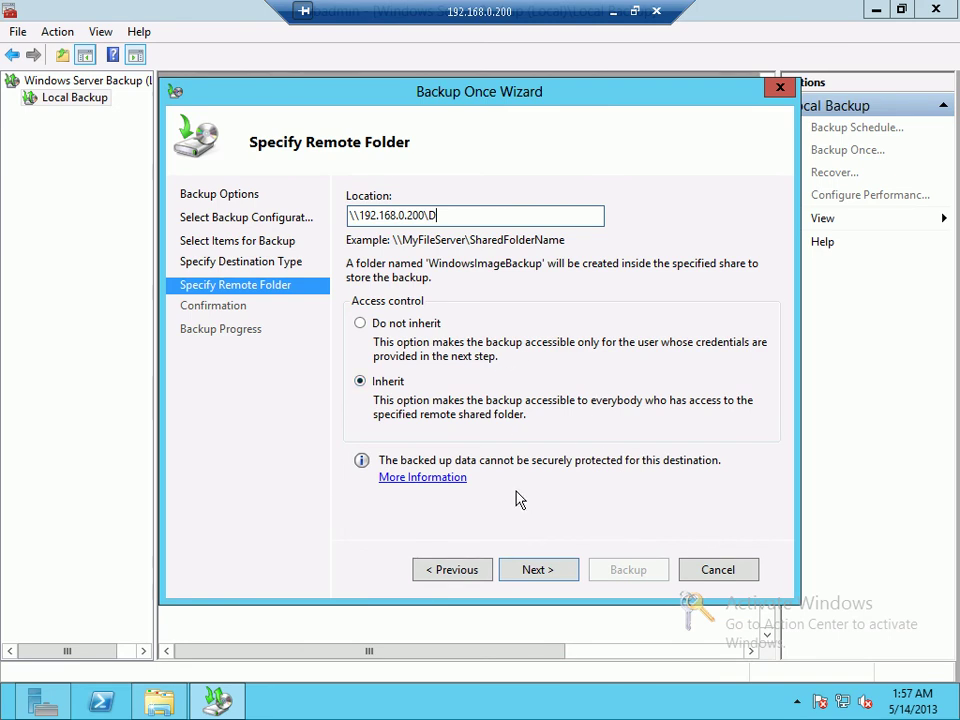
Step: Switch the destination type to Local drives and keep System Reserved as the backup volume
{"action": "left_click", "coordinate": [450, 576]}
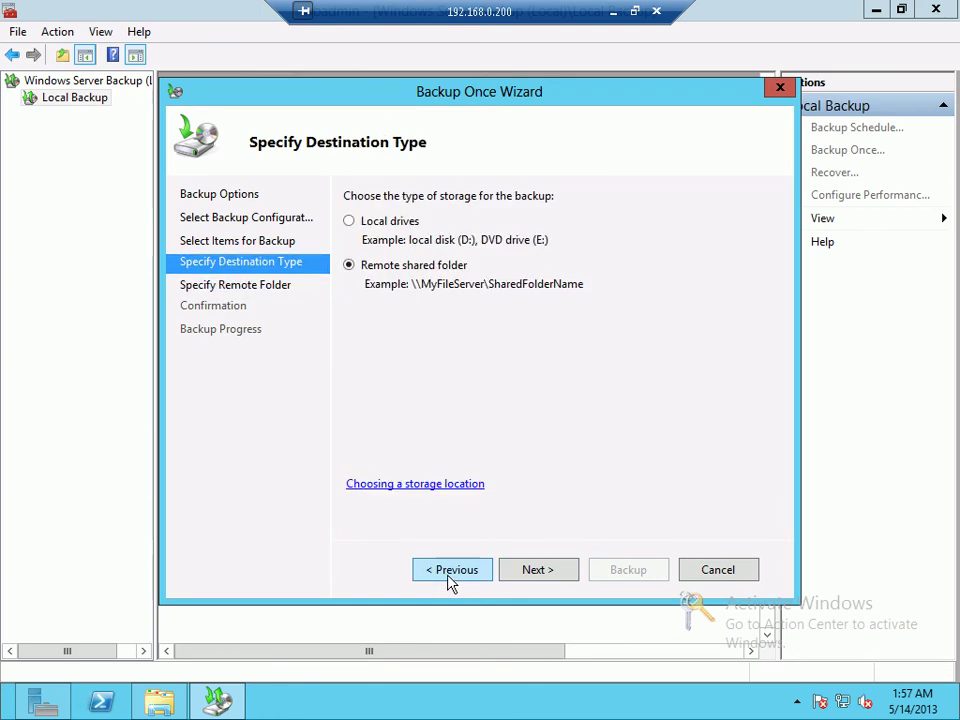
{"action": "left_click", "coordinate": [366, 222]}
{"action": "left_click", "coordinate": [538, 570]}
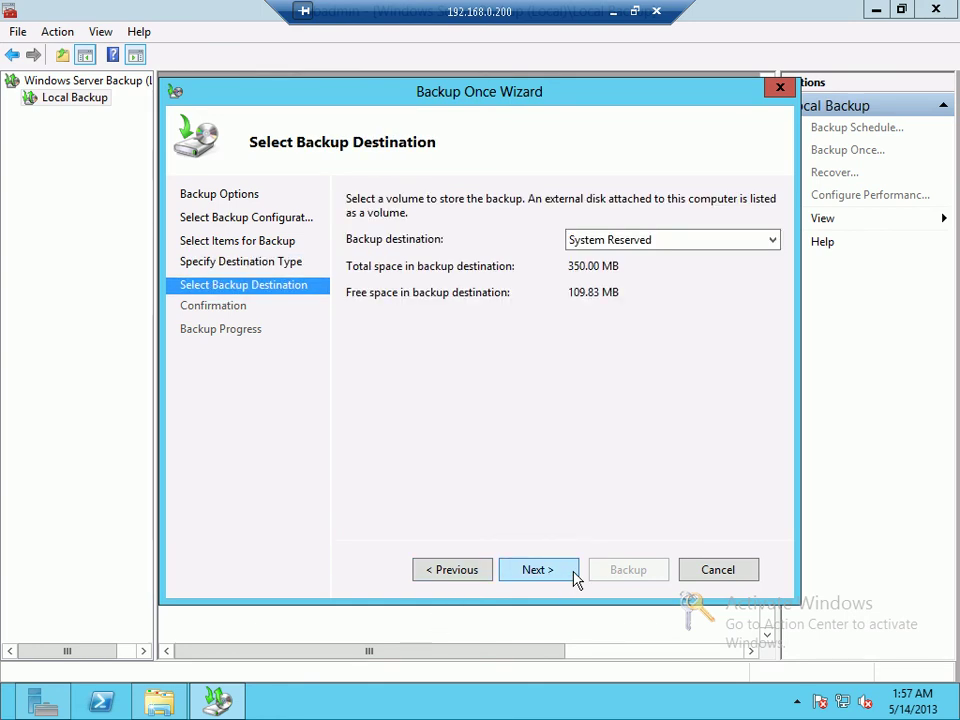
{"action": "left_click", "coordinate": [640, 243]}
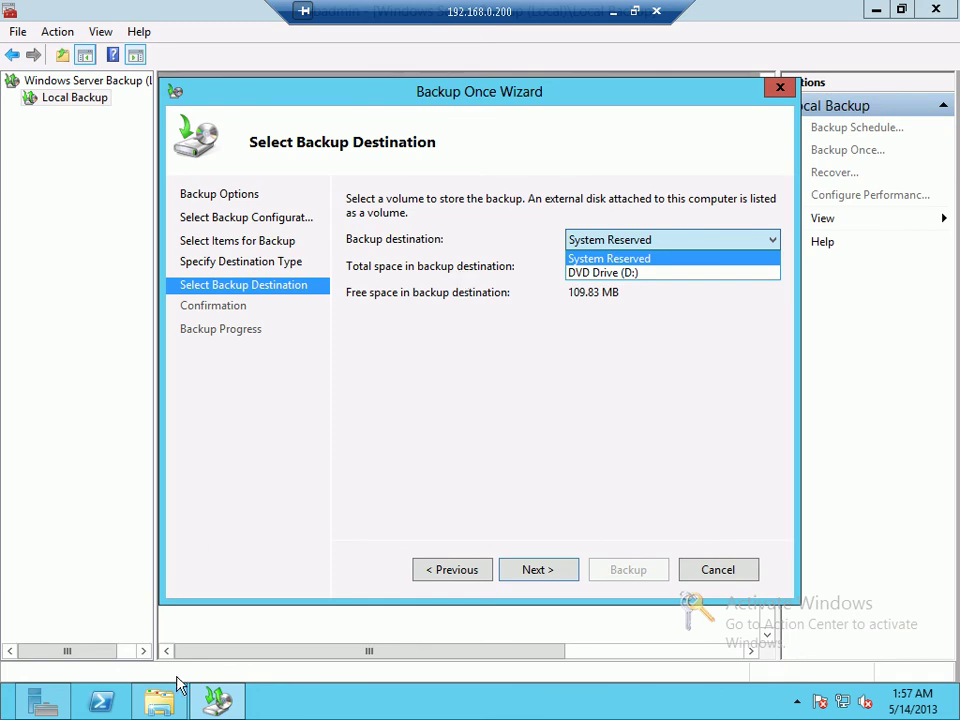
{"action": "left_click", "coordinate": [337, 478]}
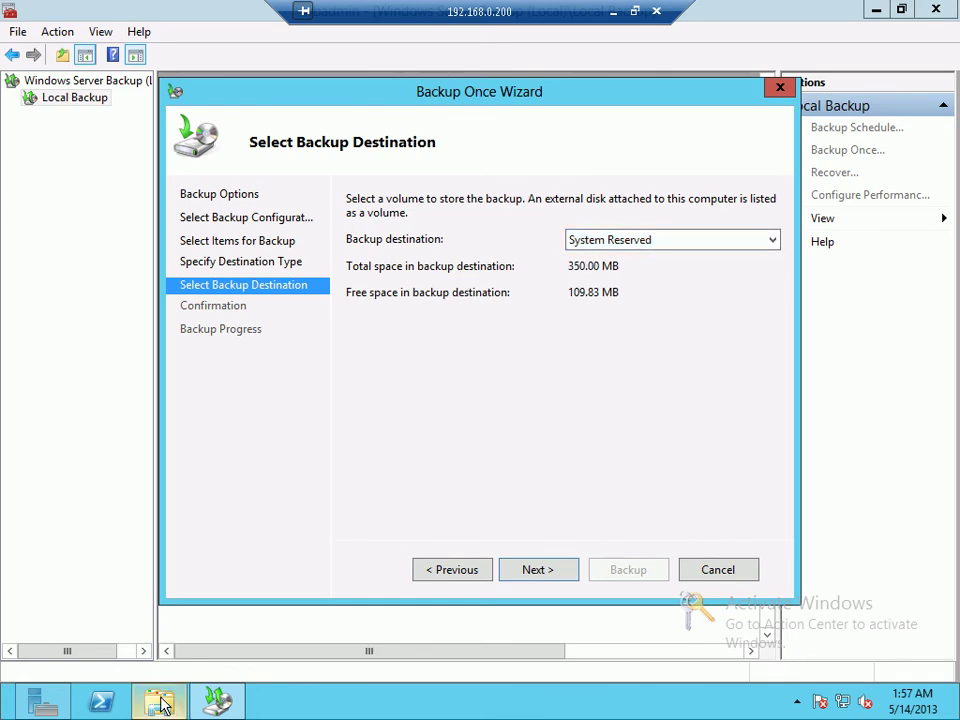
Step: Check the C:\X folder in Explorer, then step back to Select Items for Backup
{"action": "left_click", "coordinate": [159, 702]}
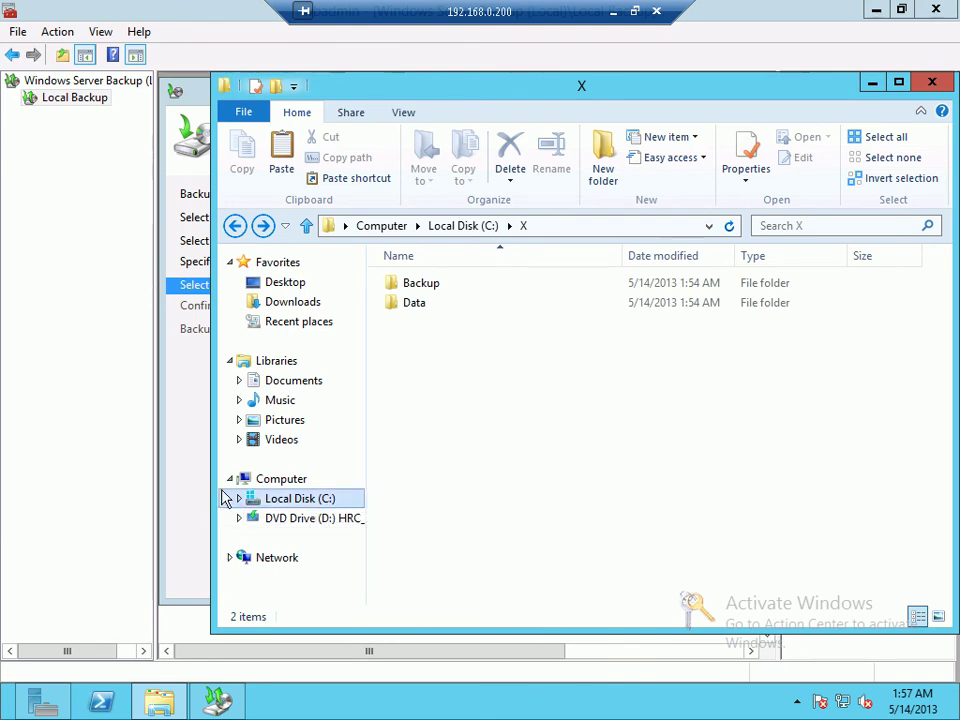
{"action": "left_click", "coordinate": [188, 474]}
{"action": "left_click", "coordinate": [458, 569]}
{"action": "left_click", "coordinate": [461, 569]}
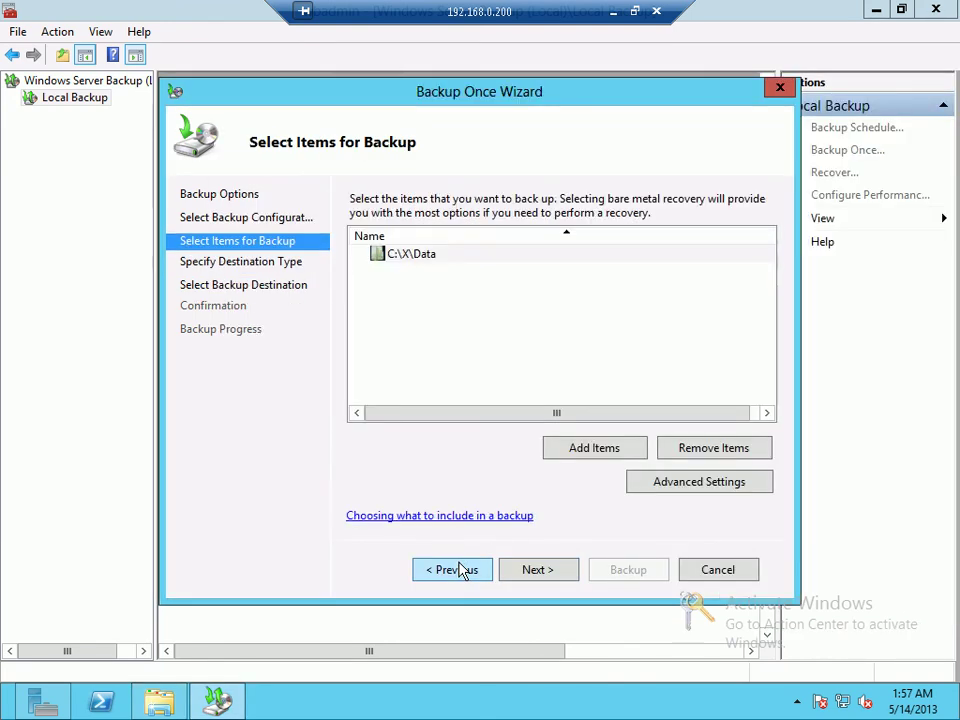
Step: Add BOOTNXT from System Reserved as the backup item, with System Reserved as destination
{"action": "left_click", "coordinate": [636, 452]}
{"action": "left_click", "coordinate": [245, 298]}
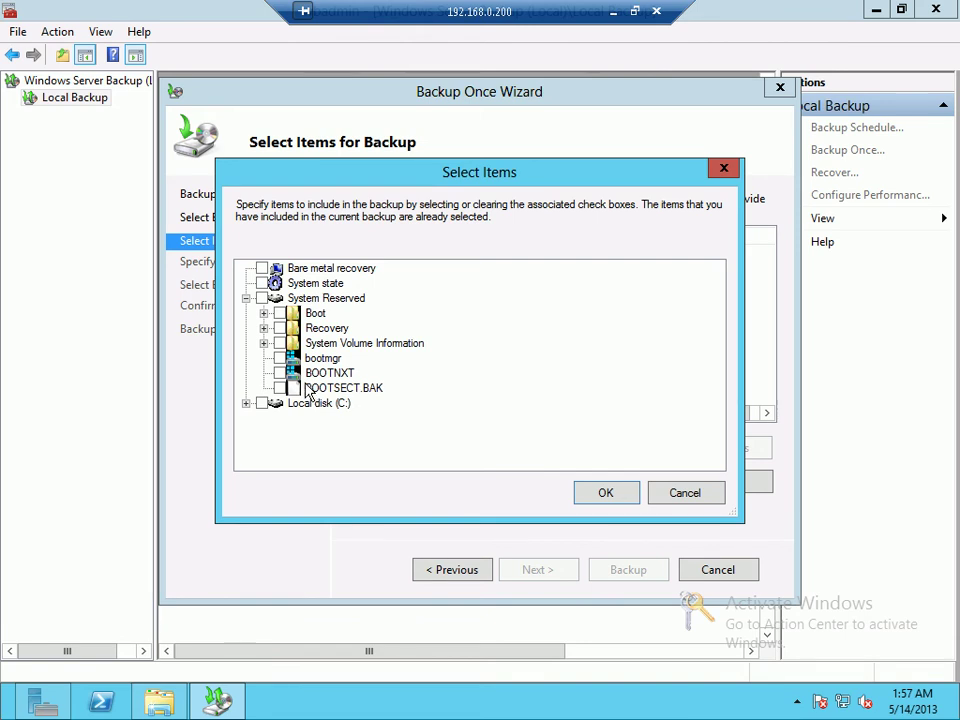
{"action": "left_click", "coordinate": [281, 372]}
{"action": "left_click", "coordinate": [606, 493]}
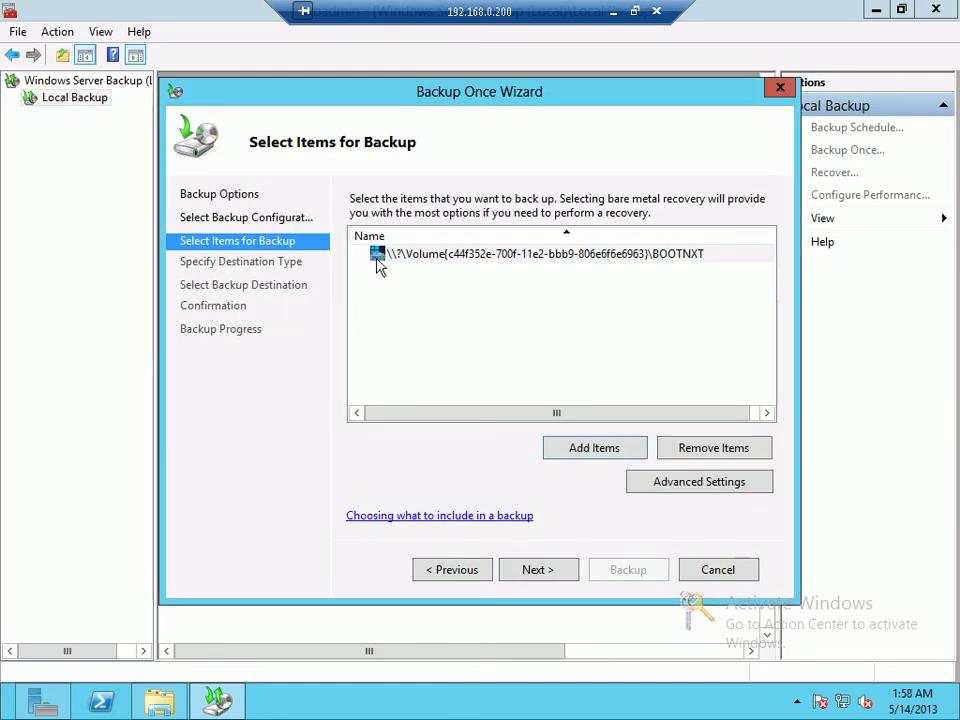
{"action": "left_click", "coordinate": [542, 568]}
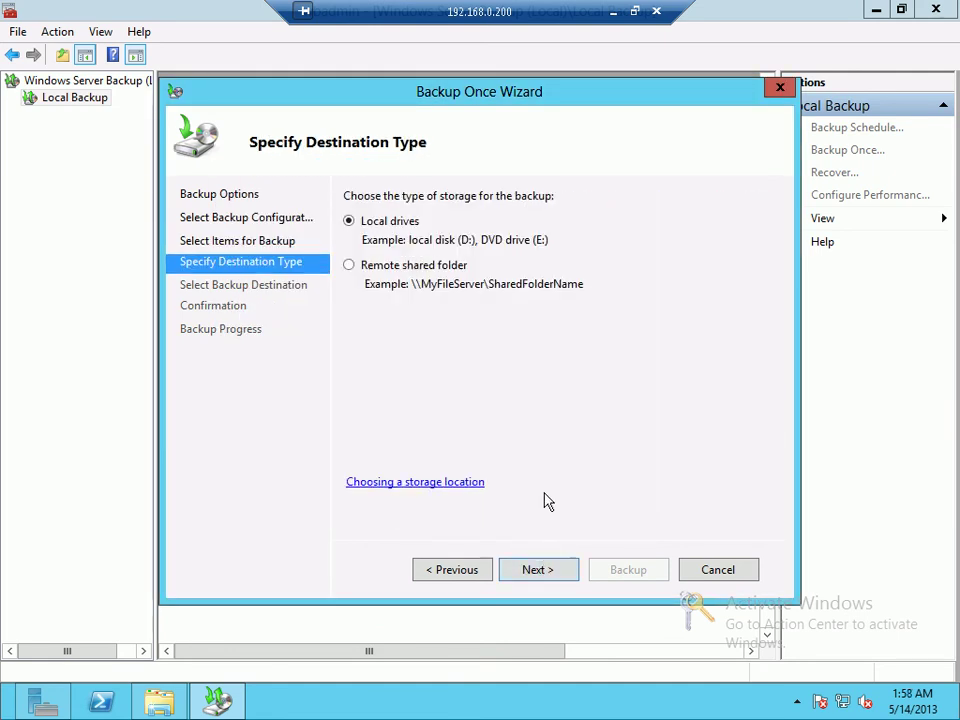
{"action": "left_click", "coordinate": [561, 579]}
{"action": "left_click", "coordinate": [615, 231]}
{"action": "left_click", "coordinate": [435, 411]}
Step: Replace BOOTNXT with the System Reserved\Boot\bg-BG folder as the backup item
{"action": "left_click", "coordinate": [446, 584]}
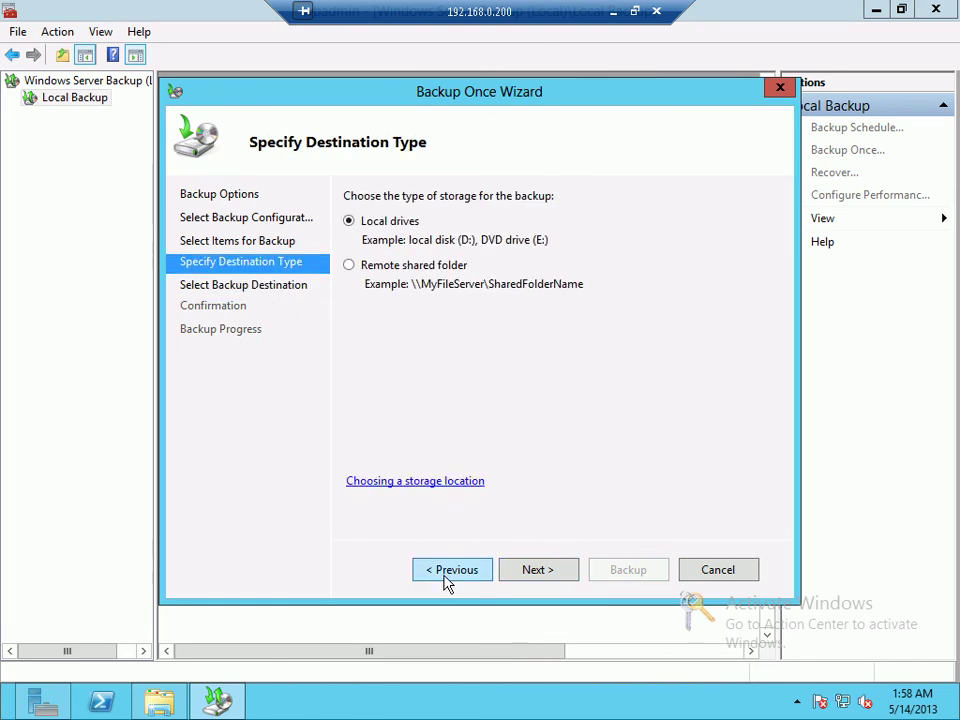
{"action": "left_click", "coordinate": [447, 582]}
{"action": "left_click", "coordinate": [685, 448]}
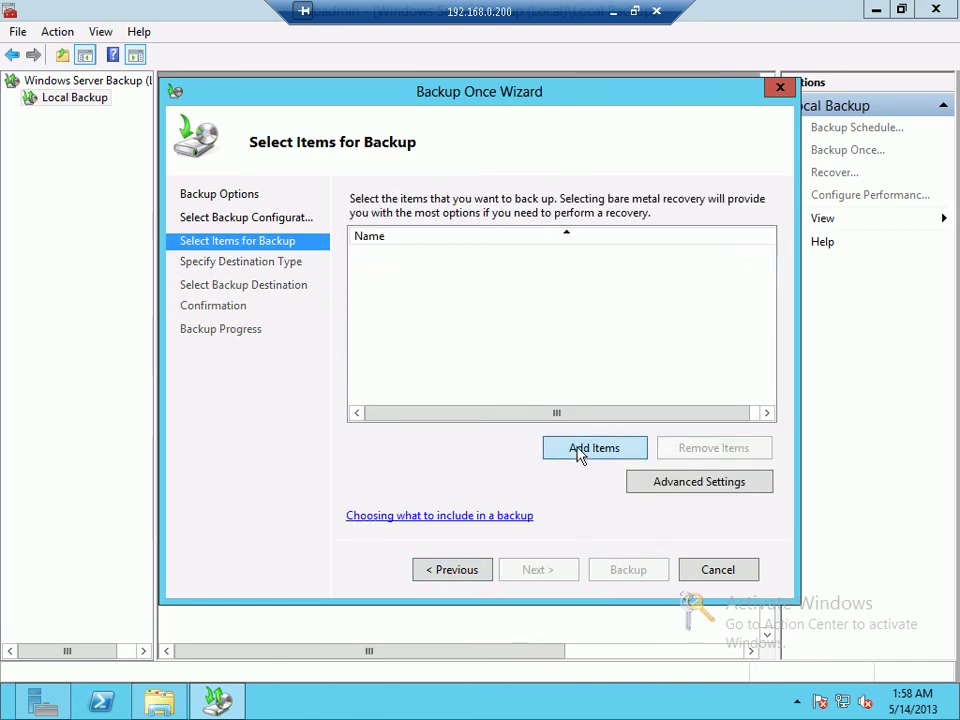
{"action": "left_click", "coordinate": [594, 449]}
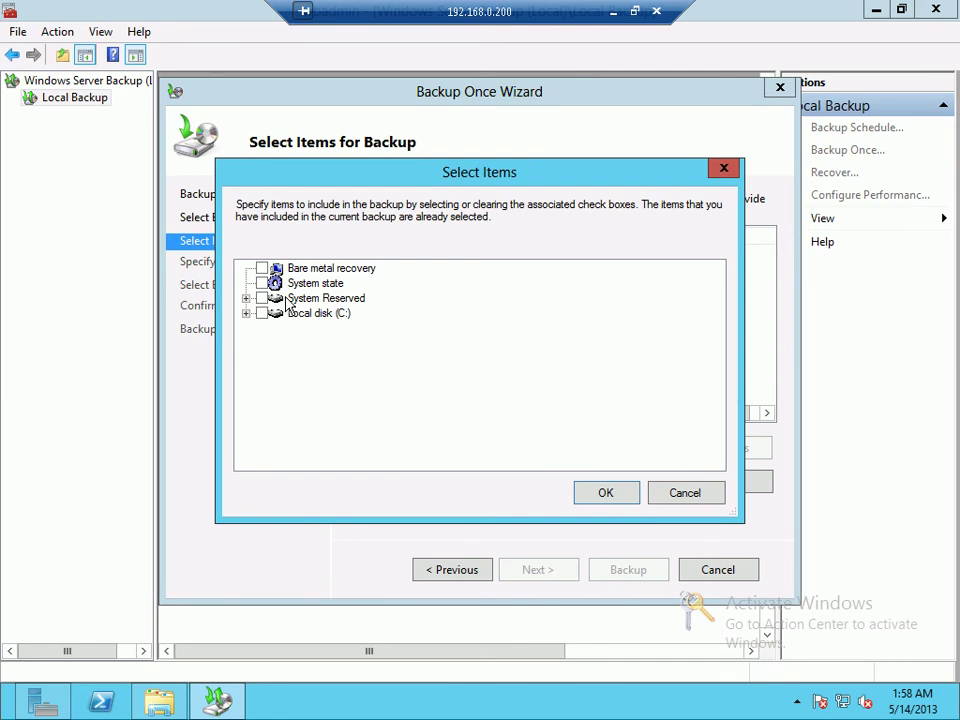
{"action": "double_click", "coordinate": [300, 299]}
{"action": "left_click", "coordinate": [279, 313]}
{"action": "left_click", "coordinate": [281, 270]}
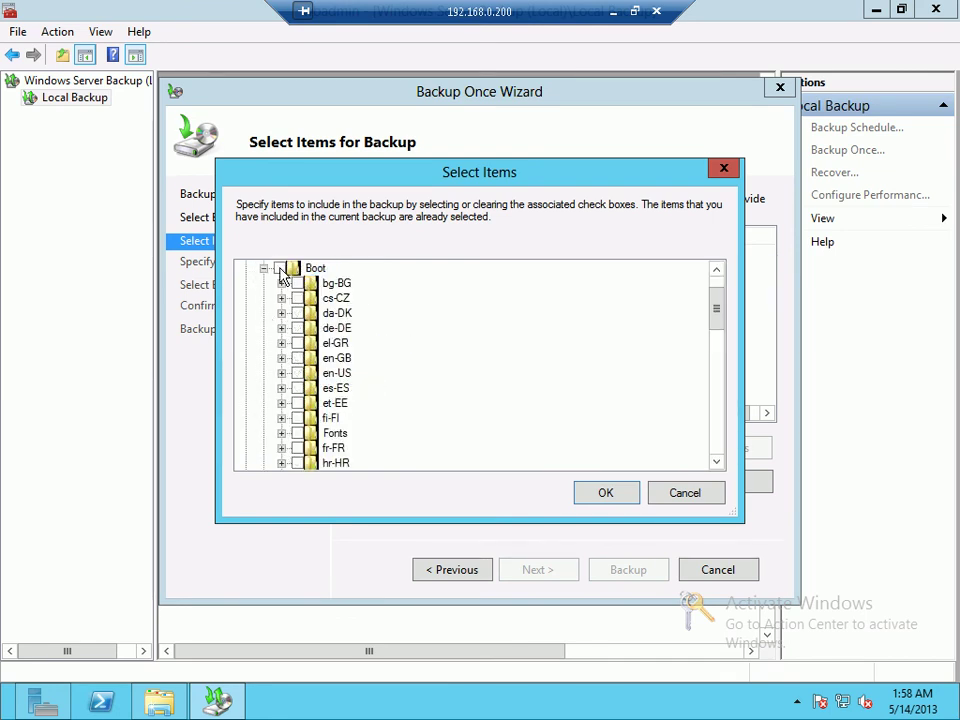
{"action": "left_click", "coordinate": [297, 283]}
{"action": "left_click", "coordinate": [608, 501]}
Step: Keep System Reserved as the destination volume, then cancel the Backup Once Wizard
{"action": "left_click", "coordinate": [575, 570]}
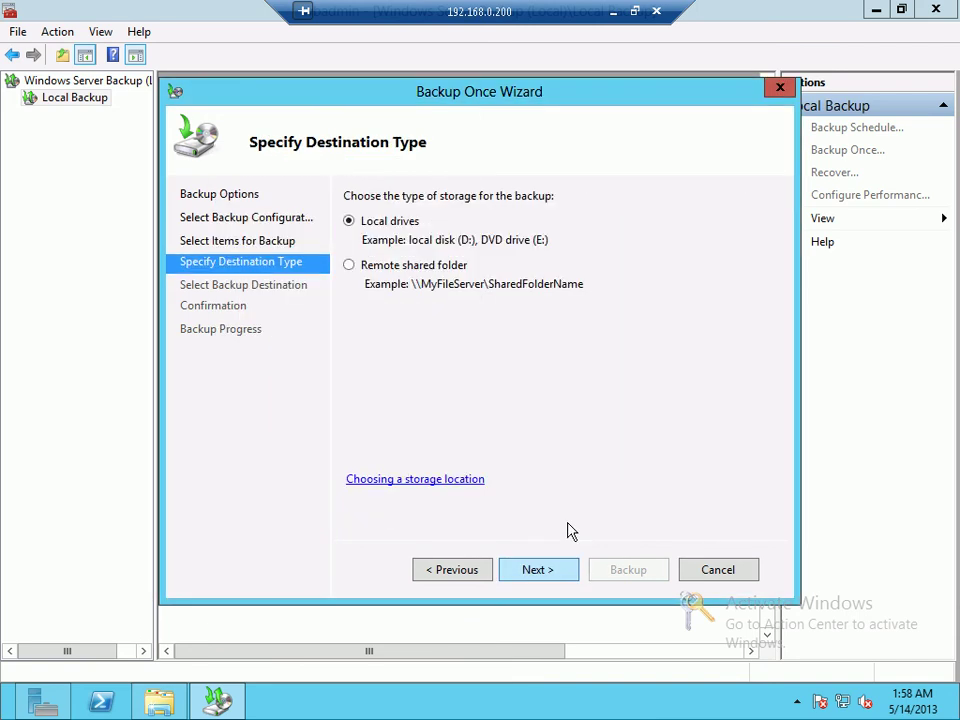
{"action": "left_click", "coordinate": [536, 570]}
{"action": "left_click", "coordinate": [634, 242]}
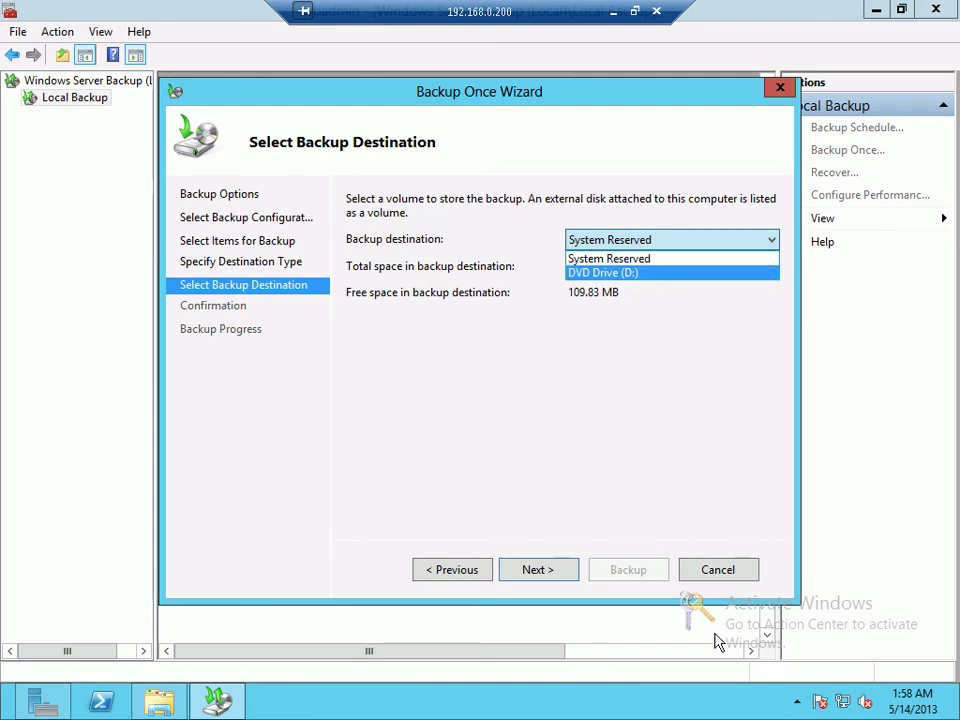
{"action": "left_click", "coordinate": [722, 575]}
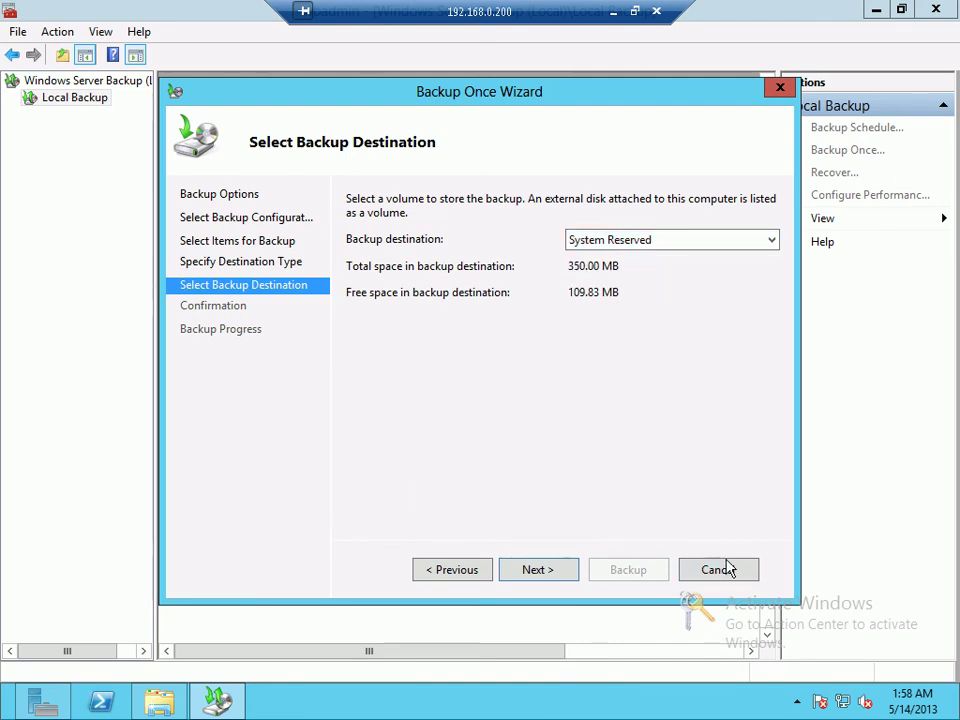
{"action": "left_click", "coordinate": [716, 567]}
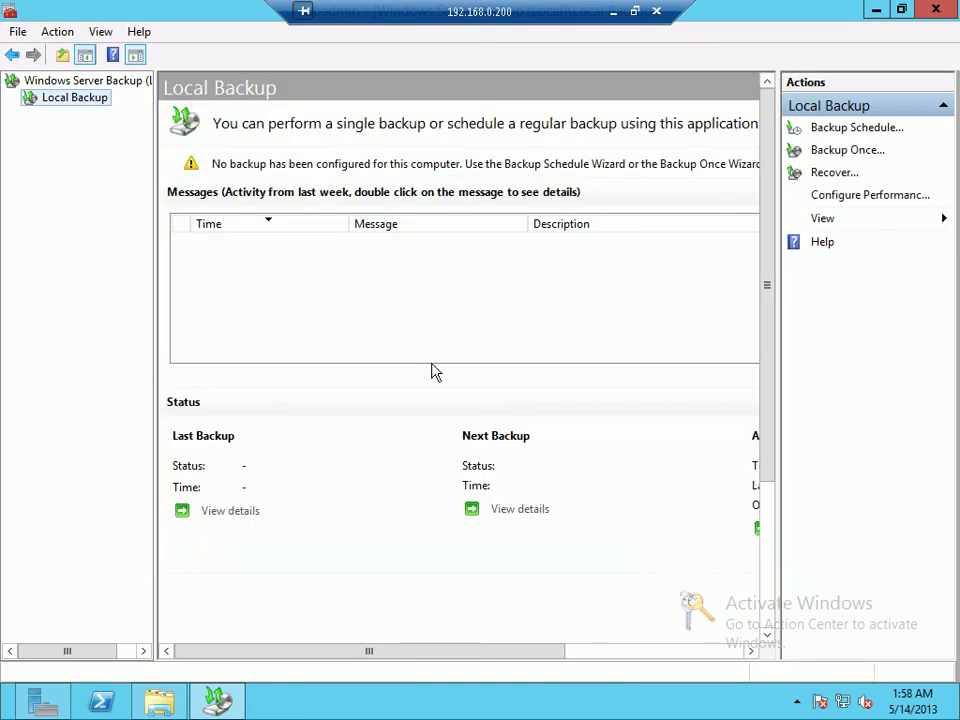
Step: Start a new custom one-time backup of bootmgr and BOOTNXT from System Reserved
{"action": "left_click", "coordinate": [862, 152]}
{"action": "left_click", "coordinate": [562, 573]}
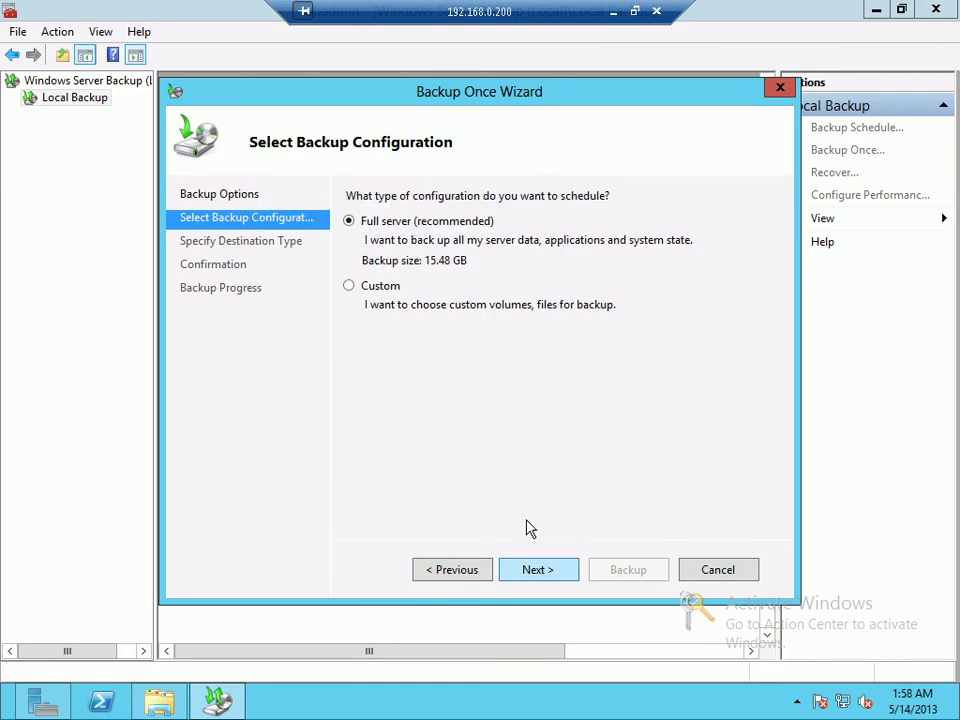
{"action": "left_click", "coordinate": [379, 287]}
{"action": "left_click", "coordinate": [540, 569]}
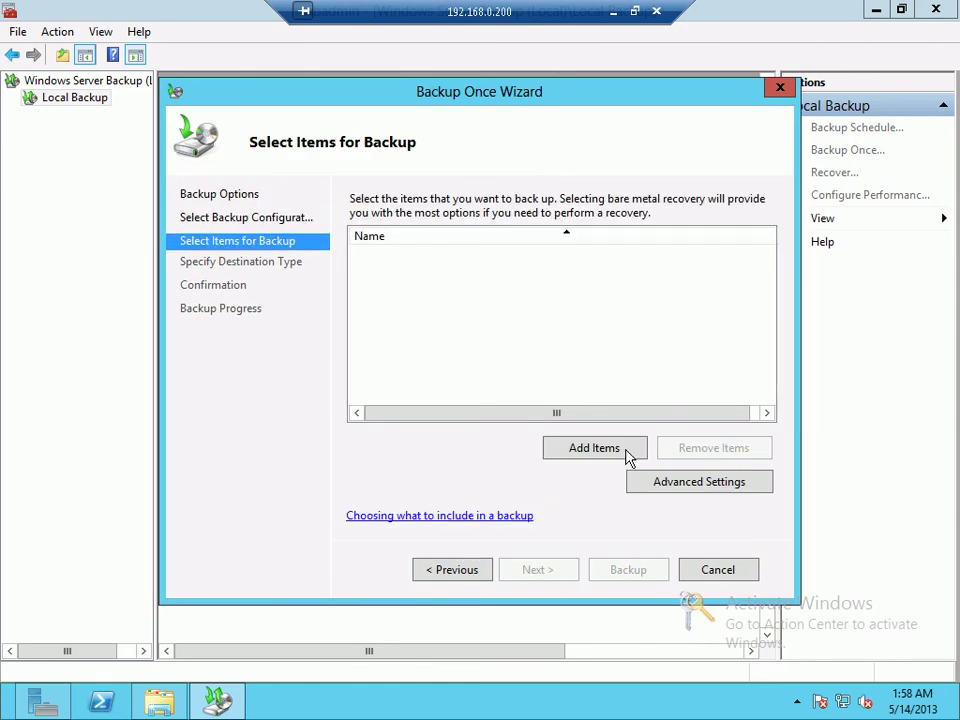
{"action": "left_click", "coordinate": [608, 447]}
{"action": "left_click", "coordinate": [246, 298]}
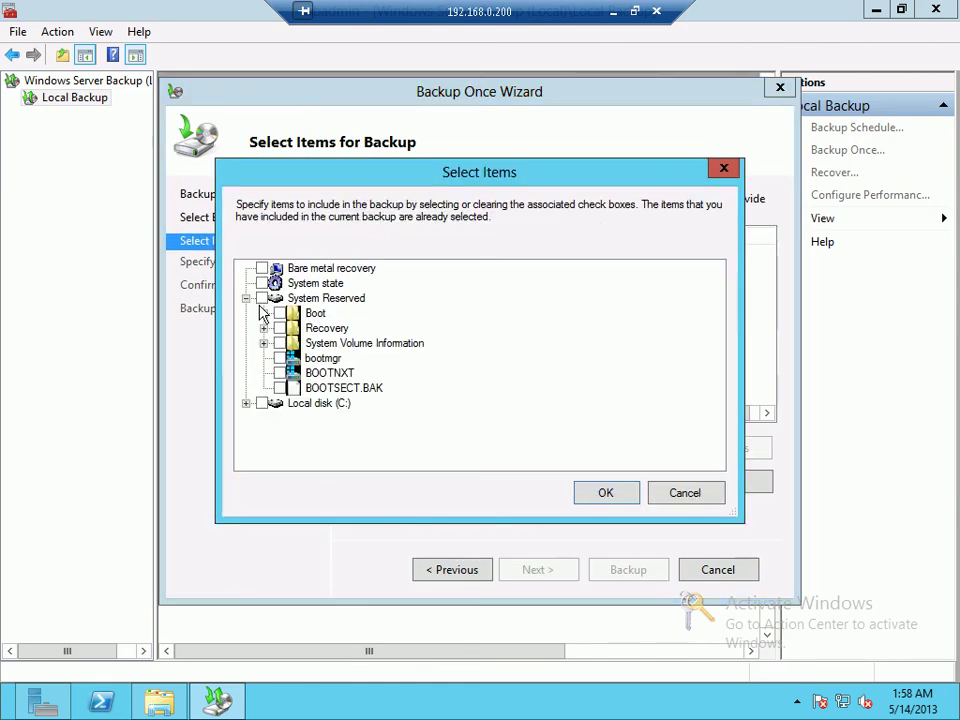
{"action": "left_click", "coordinate": [280, 358]}
{"action": "left_click", "coordinate": [280, 373]}
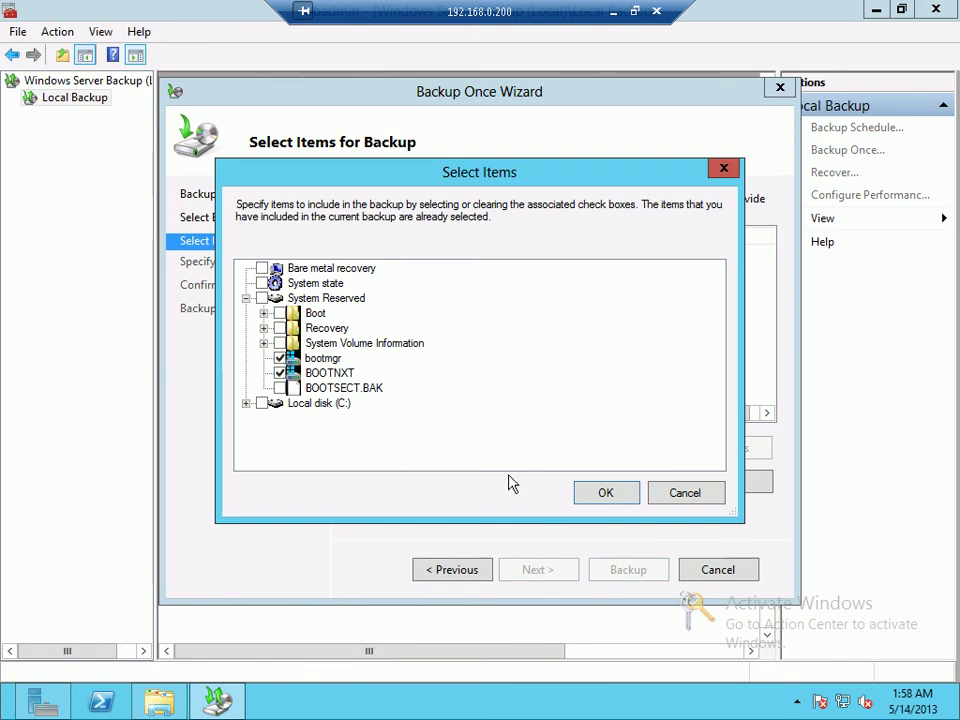
{"action": "left_click", "coordinate": [598, 493]}
Step: Choose Local Disk (C:) as the destination volume and reach the Confirmation summary
{"action": "left_click", "coordinate": [550, 570]}
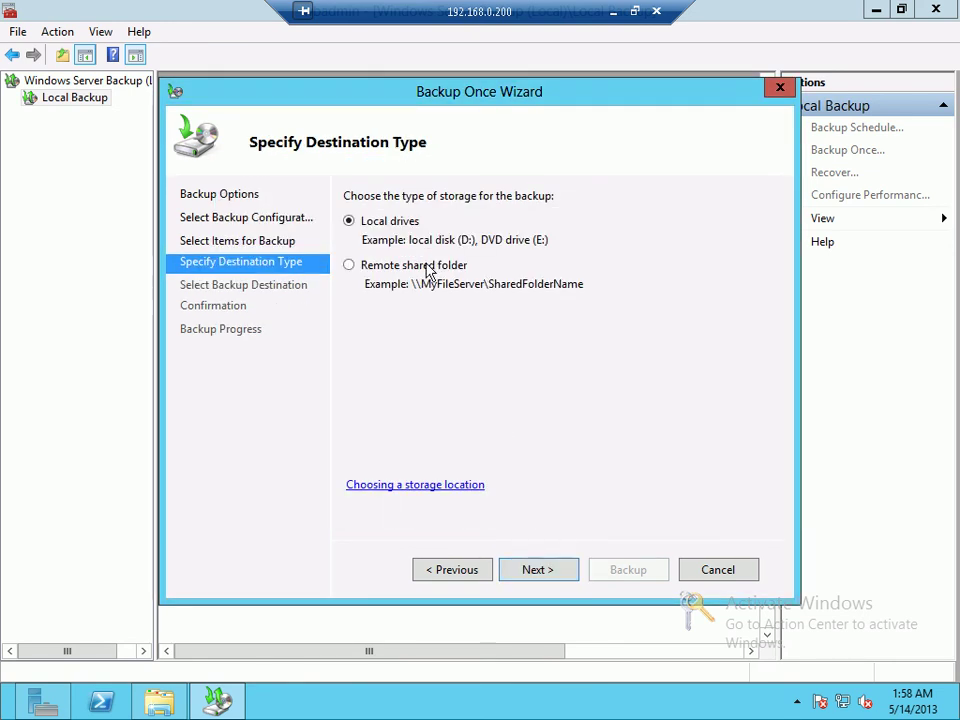
{"action": "left_click", "coordinate": [533, 570]}
{"action": "left_click", "coordinate": [622, 240]}
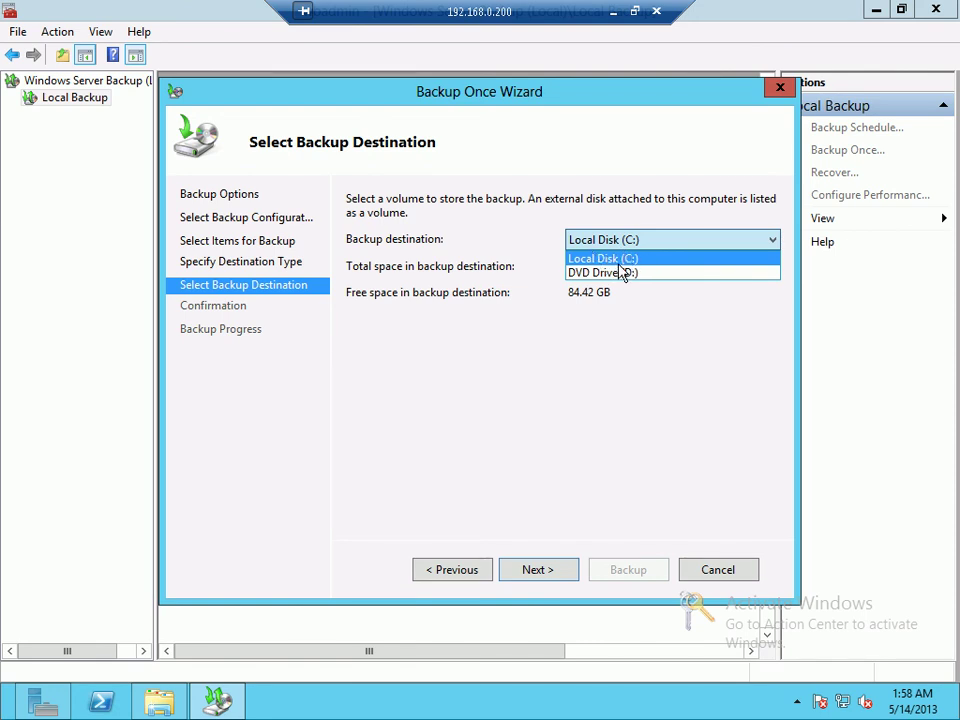
{"action": "left_click", "coordinate": [620, 264]}
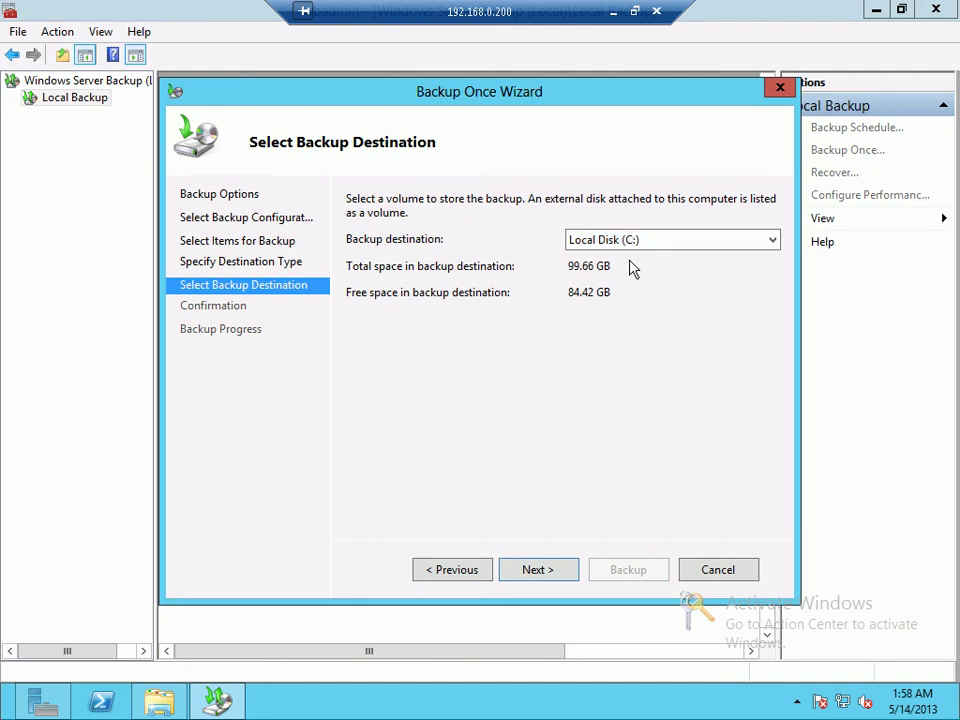
{"action": "left_click", "coordinate": [552, 574]}
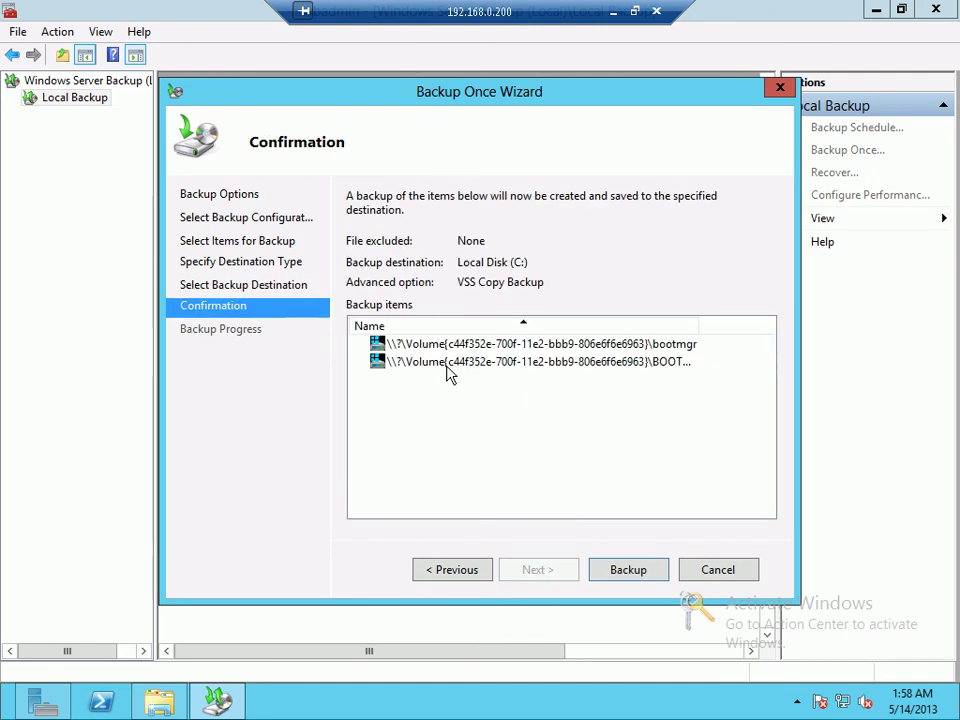
{"action": "left_click", "coordinate": [453, 562]}
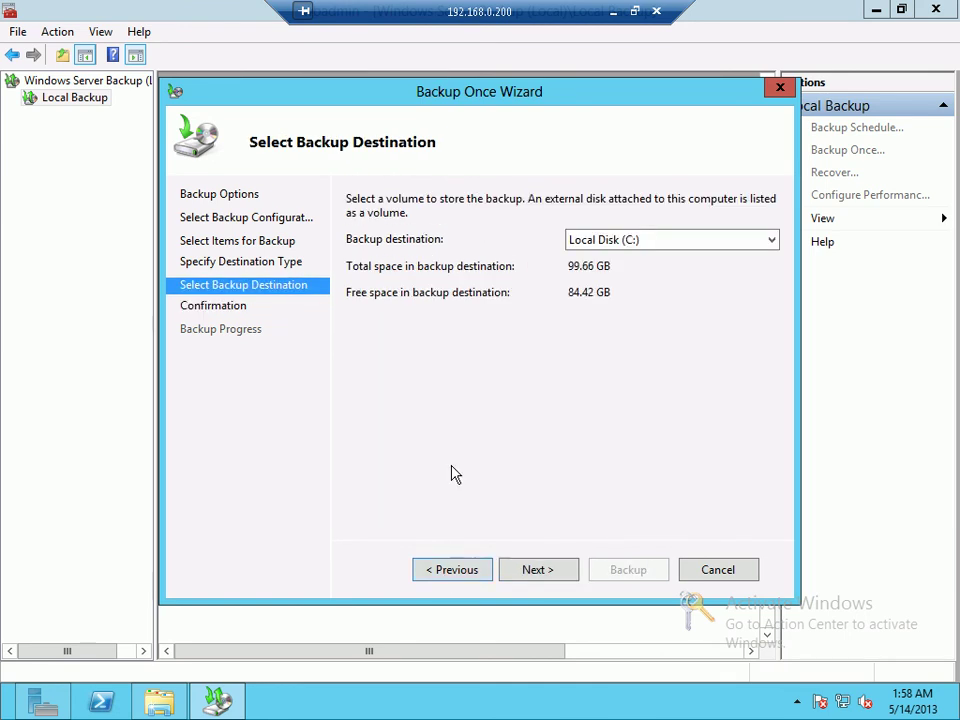
{"action": "left_click", "coordinate": [475, 572]}
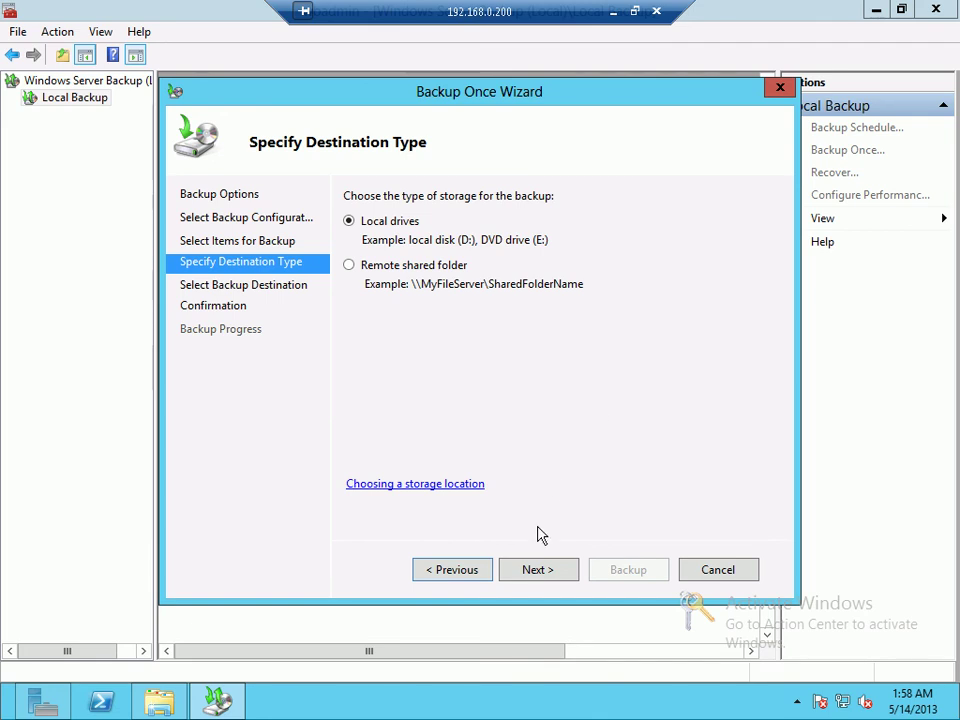
{"action": "left_click", "coordinate": [543, 569]}
{"action": "left_click", "coordinate": [548, 573]}
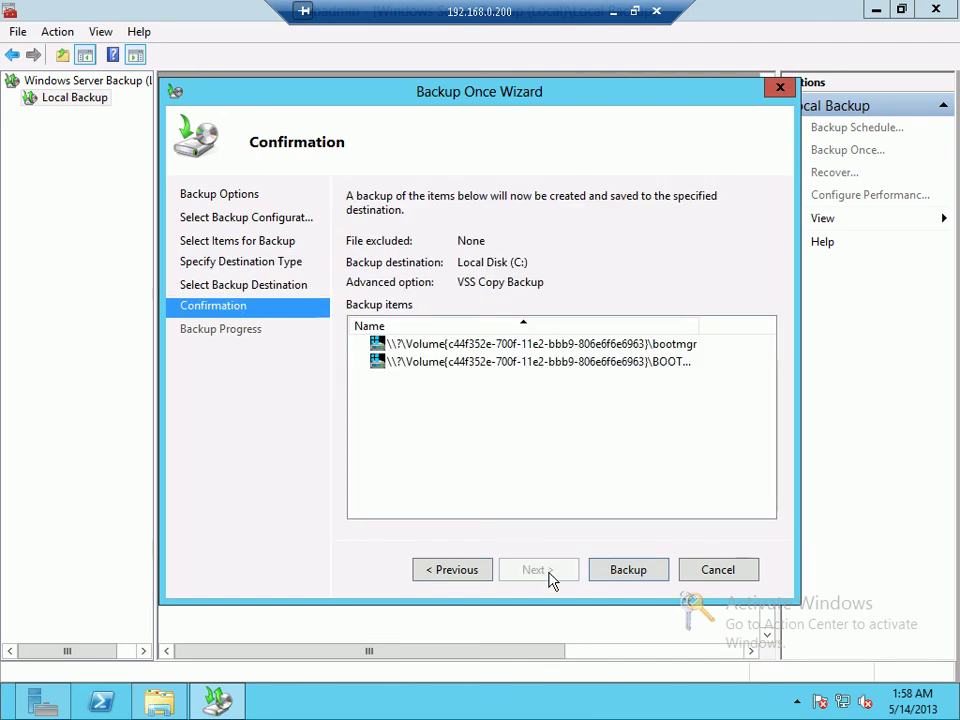
Step: Run the backup, read its volume-too-small failure, close the wizard and open File Explorer
{"action": "left_click", "coordinate": [620, 574]}
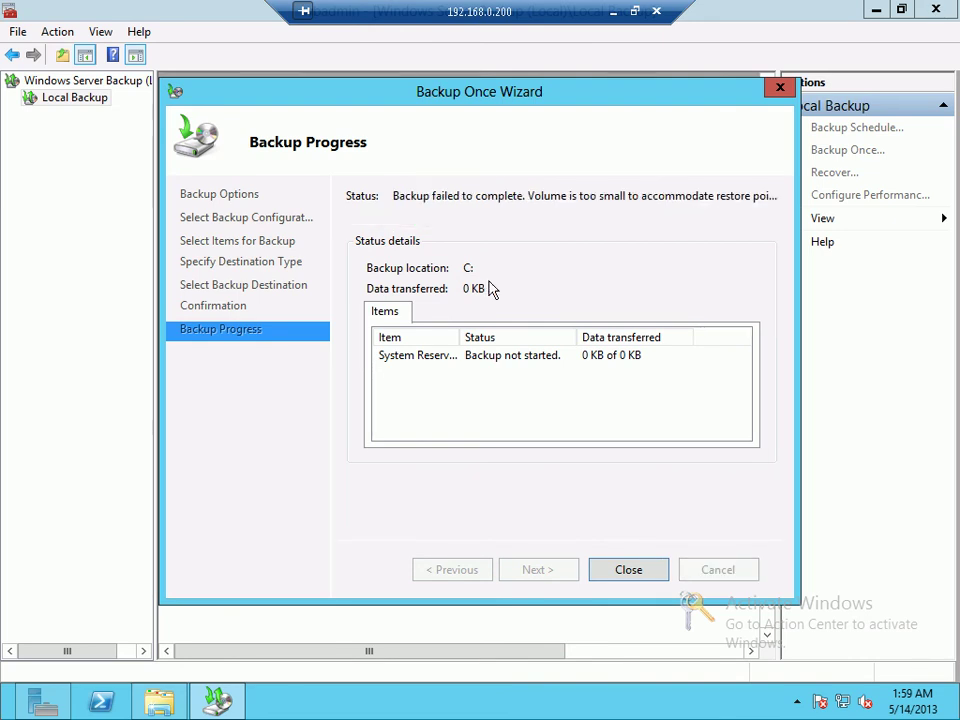
{"action": "left_click", "coordinate": [520, 360]}
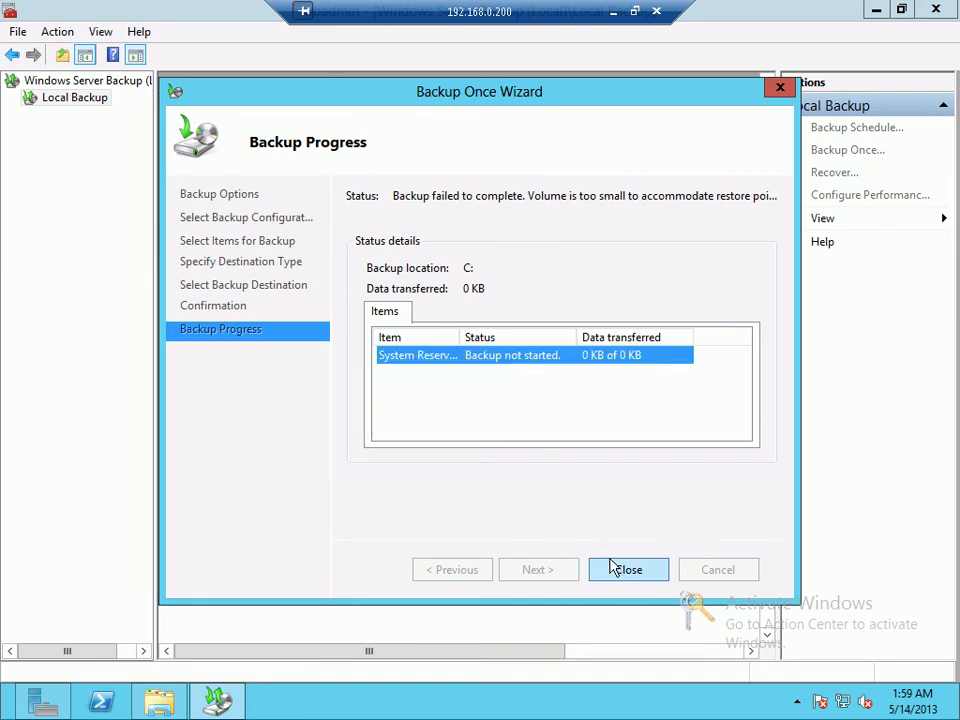
{"action": "left_click_drag", "start_coordinate": [460, 330], "coordinate": [510, 330]}
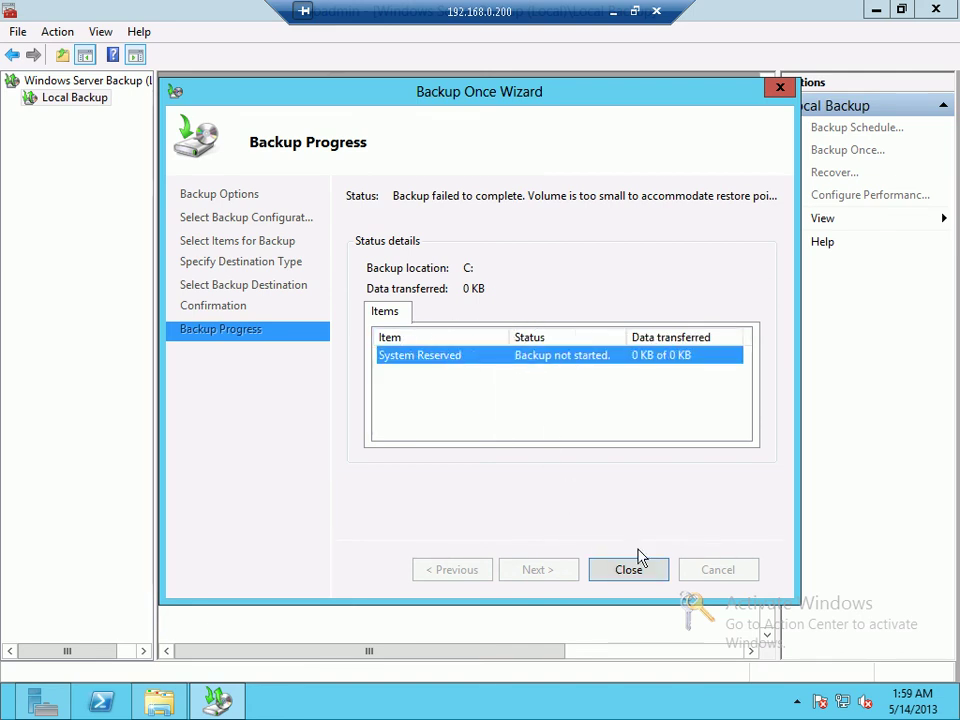
{"action": "left_click", "coordinate": [624, 566]}
{"action": "left_click", "coordinate": [157, 705]}
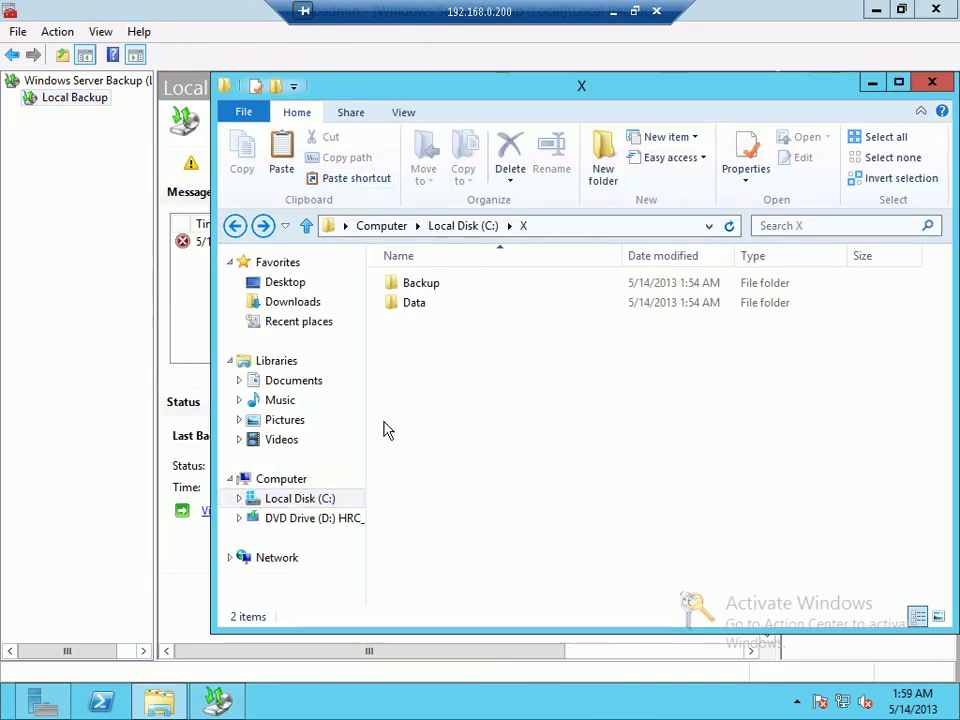
Step: Browse DVD Drive (D:) and Local Disk (C:), then view Computer showing C: with 84.4 GB free of 99.6 GB
{"action": "left_click", "coordinate": [305, 518]}
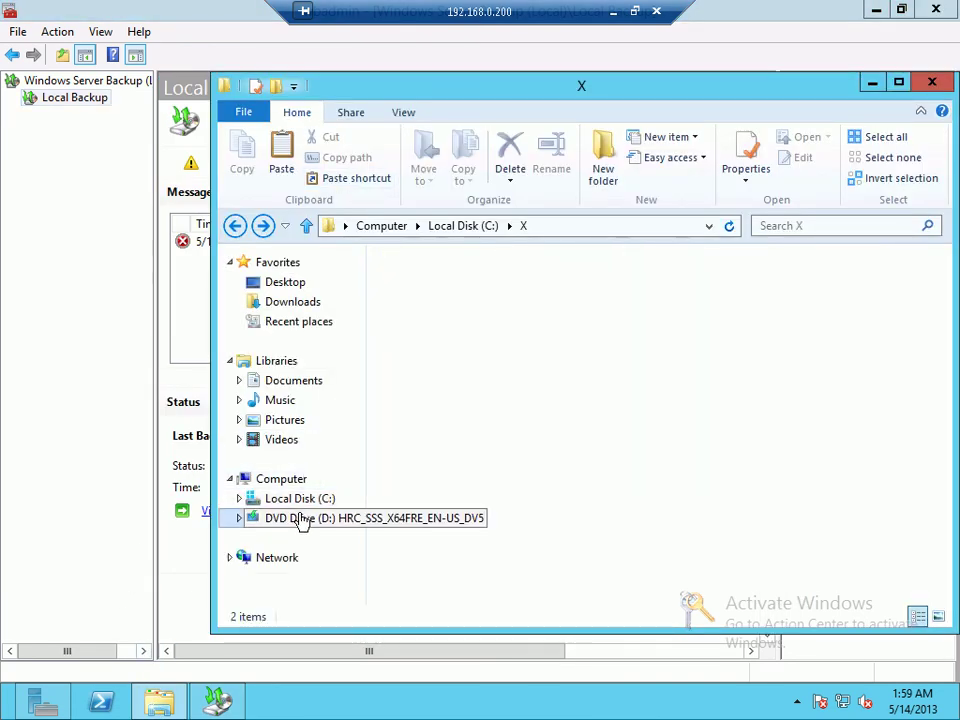
{"action": "left_click", "coordinate": [294, 499]}
{"action": "left_click", "coordinate": [268, 479]}
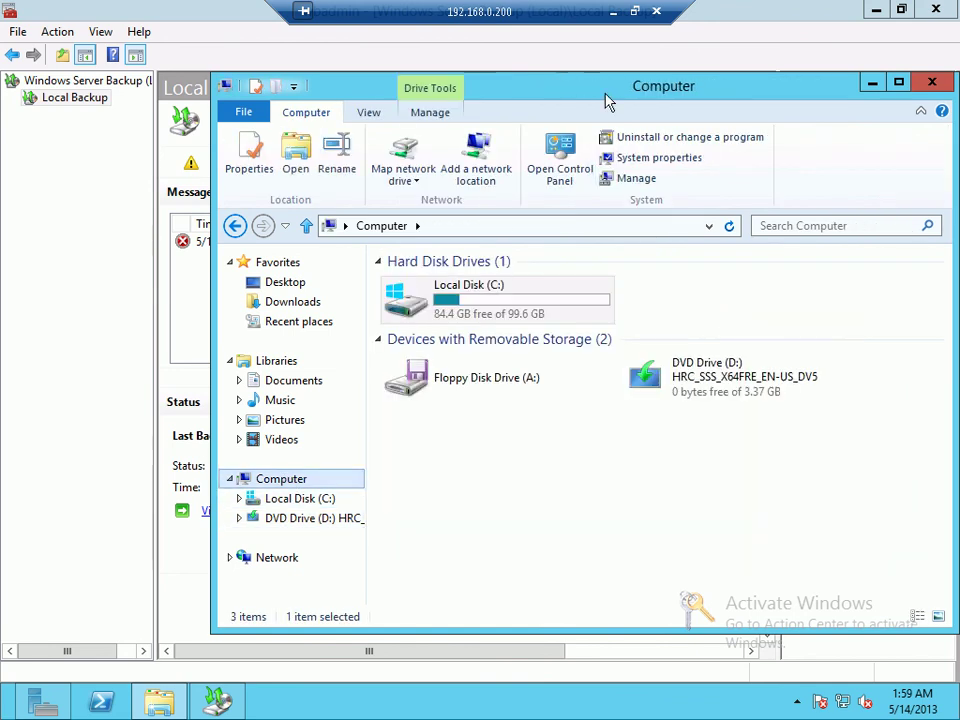
{"action": "left_click", "coordinate": [42, 703]}
Step: Launch Computer Management from Server Manager's Tools and show Disk Management
{"action": "left_click", "coordinate": [822, 51]}
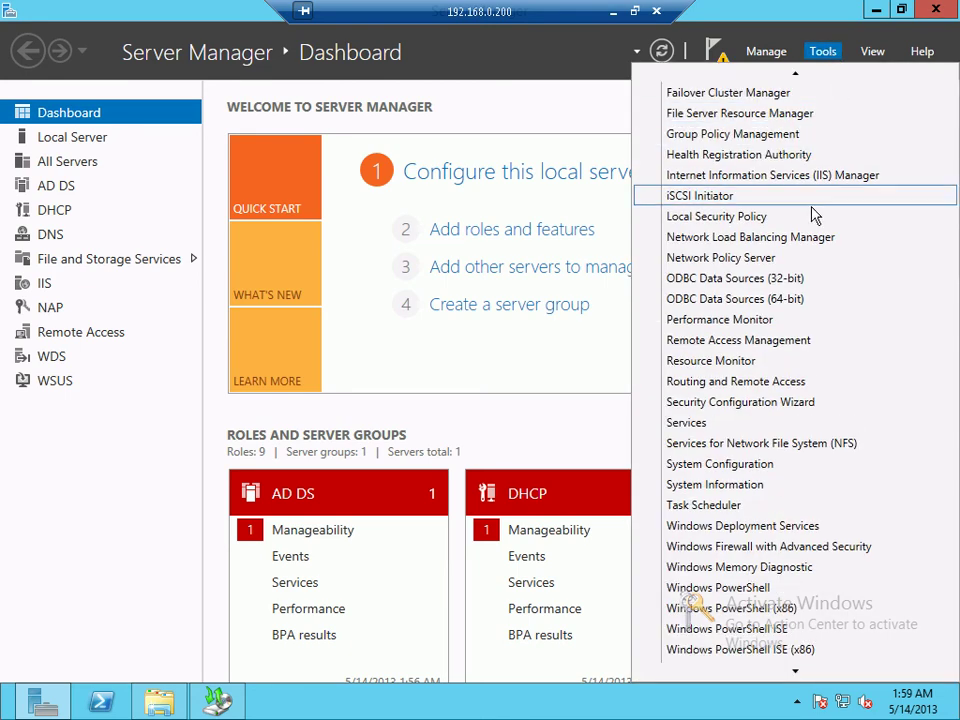
{"action": "scroll", "coordinate": [805, 175], "scroll_direction": "up", "scroll_amount": 5}
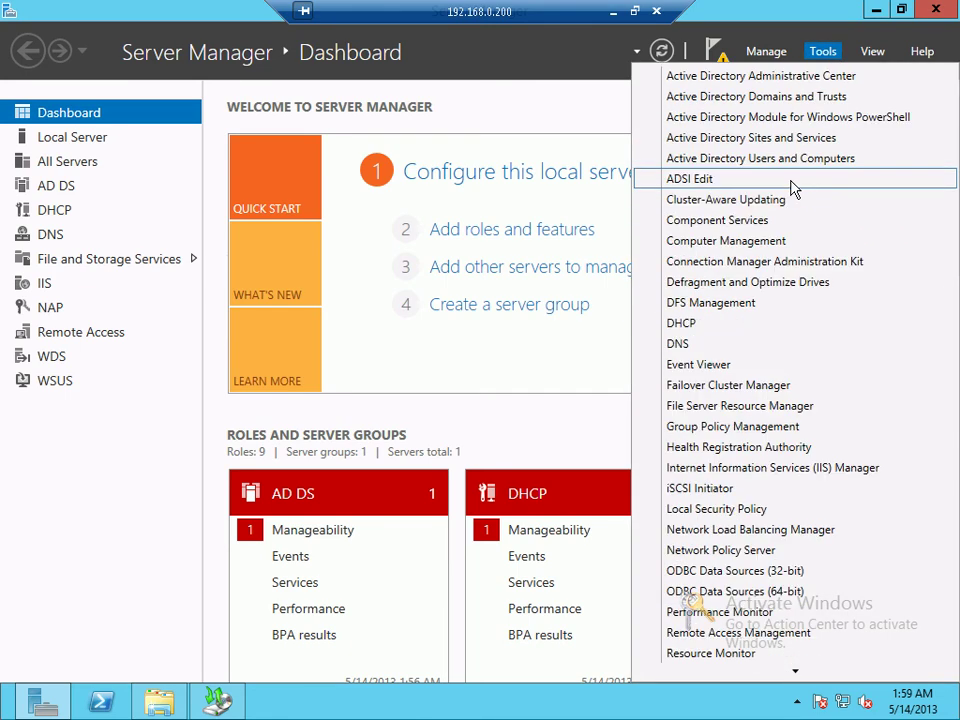
{"action": "left_click", "coordinate": [779, 244]}
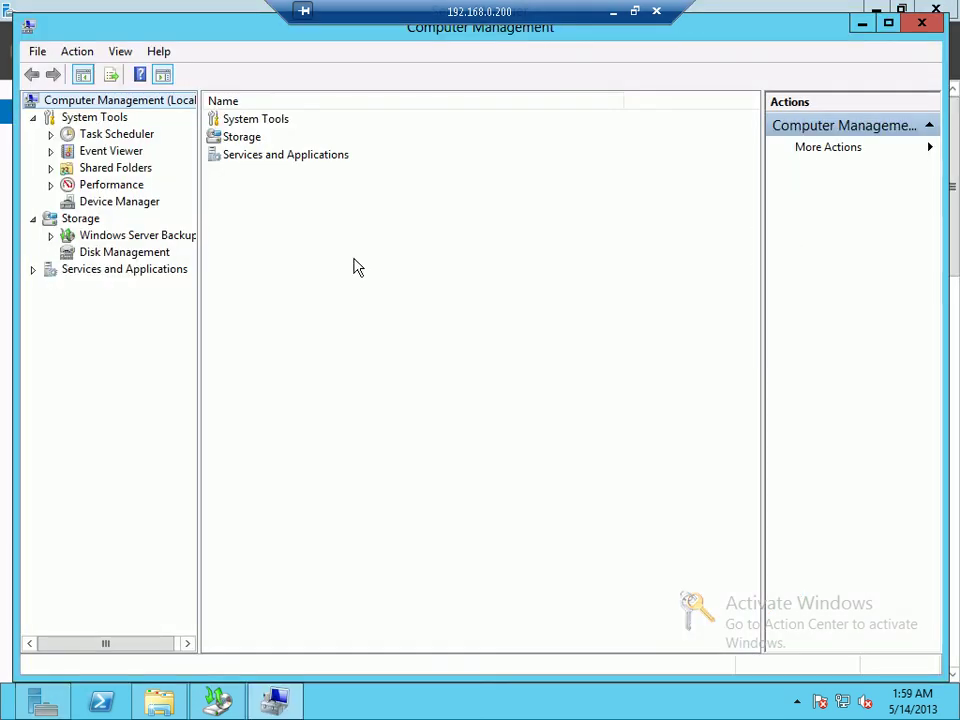
{"action": "left_click", "coordinate": [152, 257]}
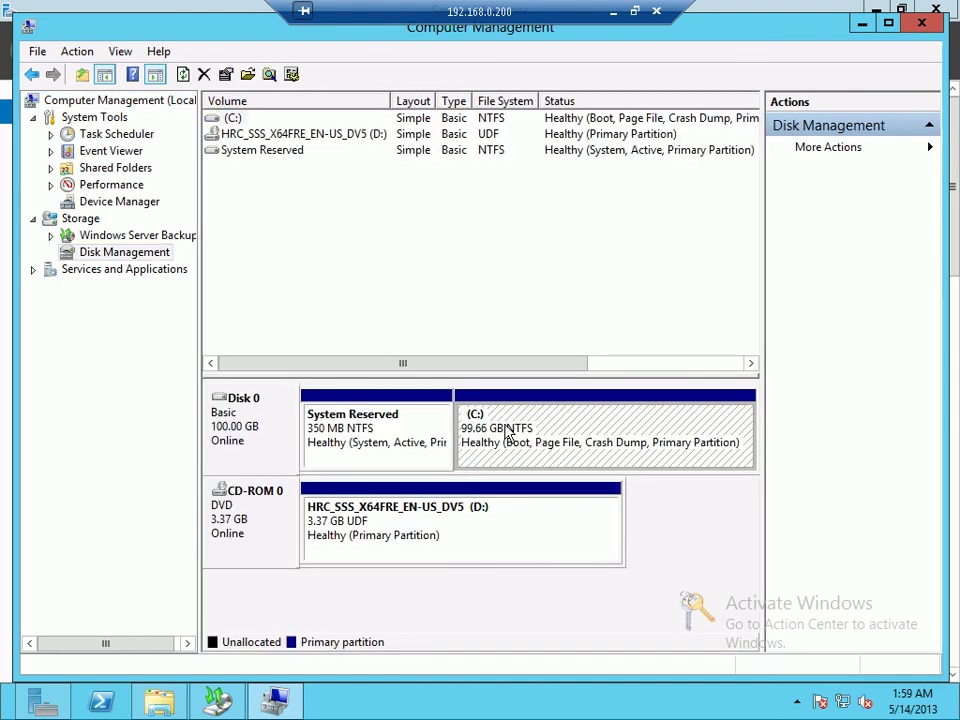
Step: Shrink C: by 5000 MB, leaving it at 94.77 GB with 4.88 GB unallocated
{"action": "right_click", "coordinate": [506, 428]}
{"action": "left_click", "coordinate": [560, 568]}
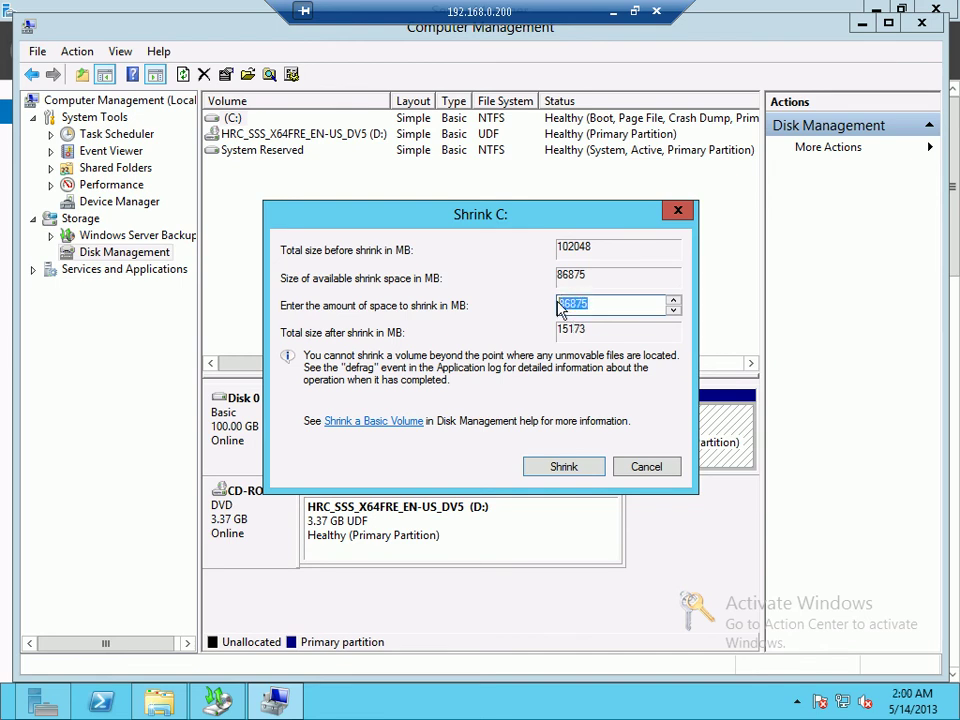
{"action": "type", "text": "5000"}
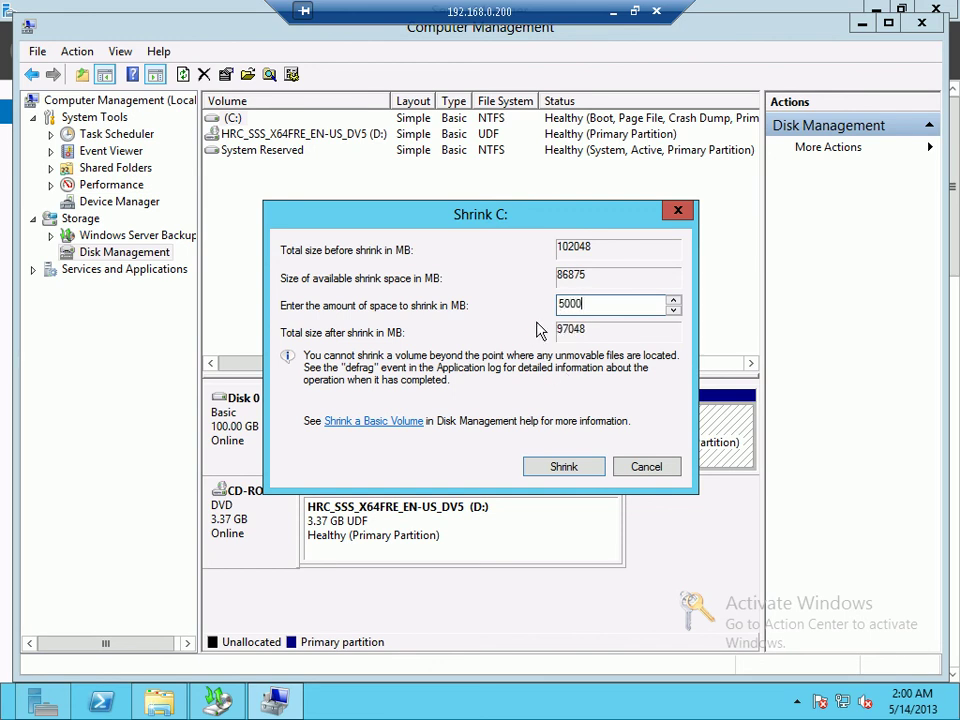
{"action": "left_click", "coordinate": [562, 468]}
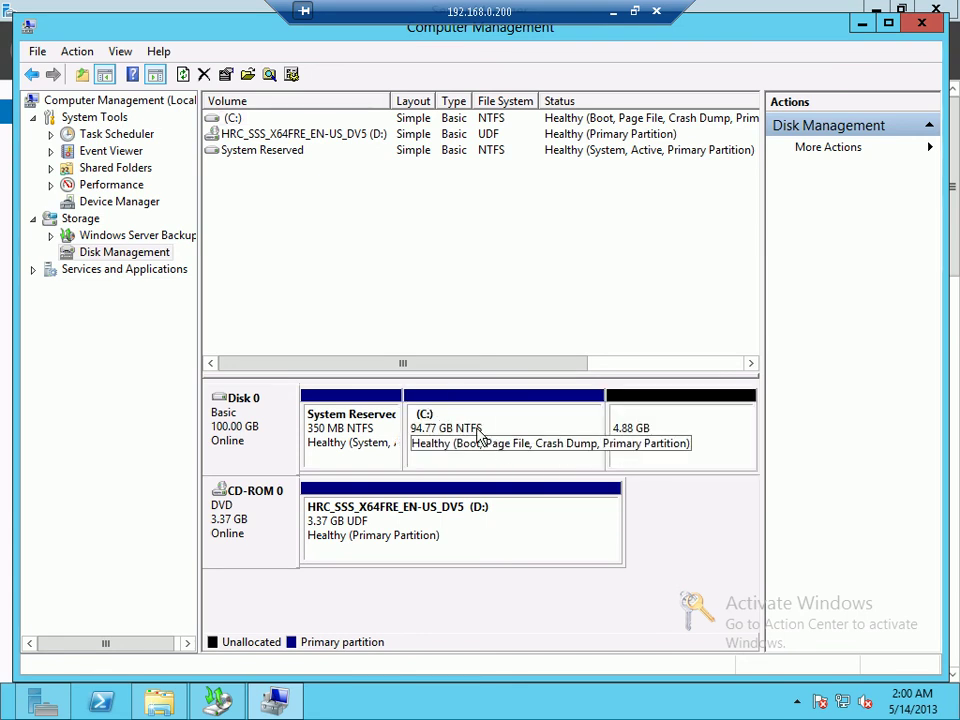
{"action": "right_click", "coordinate": [677, 428]}
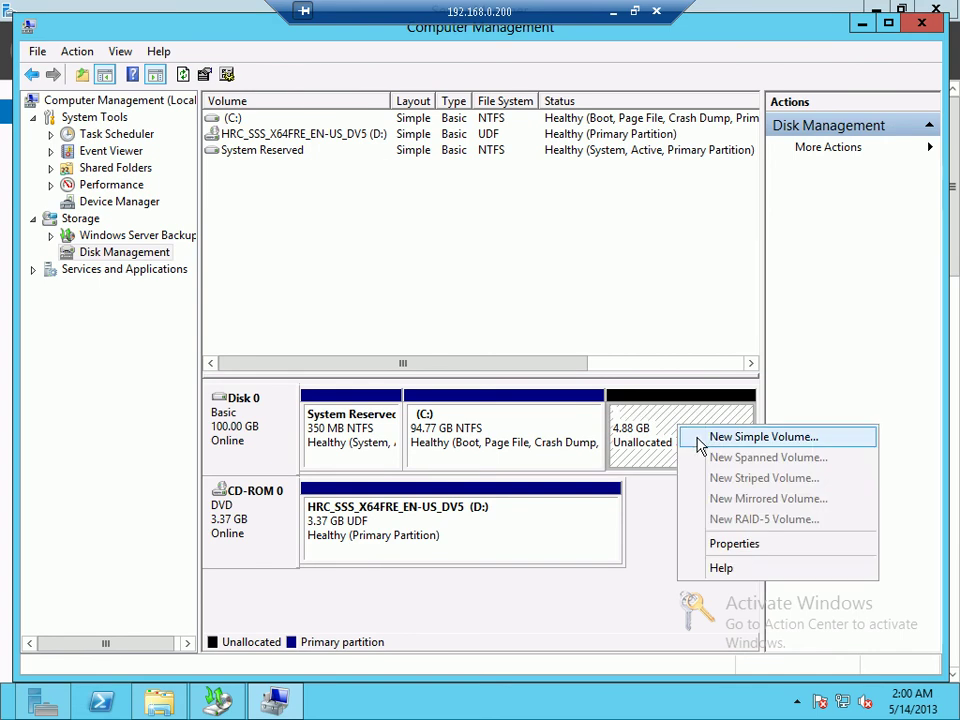
Step: Create a new simple volume E: from the 4.88 GB unallocated space
{"action": "left_click", "coordinate": [745, 437]}
{"action": "left_click", "coordinate": [565, 454]}
{"action": "left_click", "coordinate": [565, 454]}
{"action": "left_click", "coordinate": [565, 454]}
{"action": "left_click", "coordinate": [565, 454]}
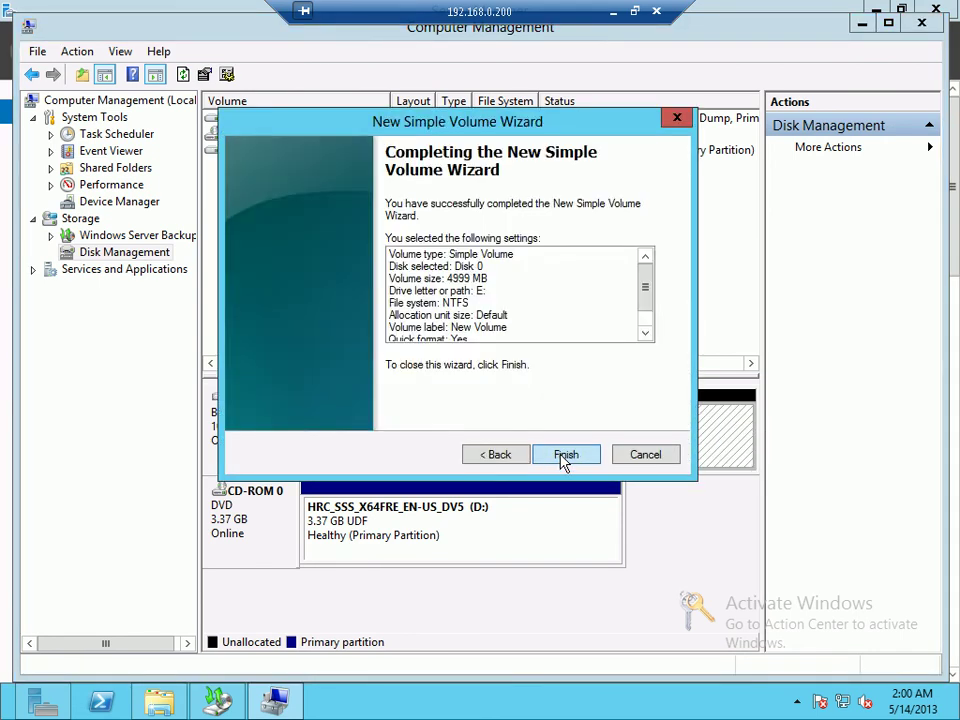
{"action": "left_click", "coordinate": [564, 454]}
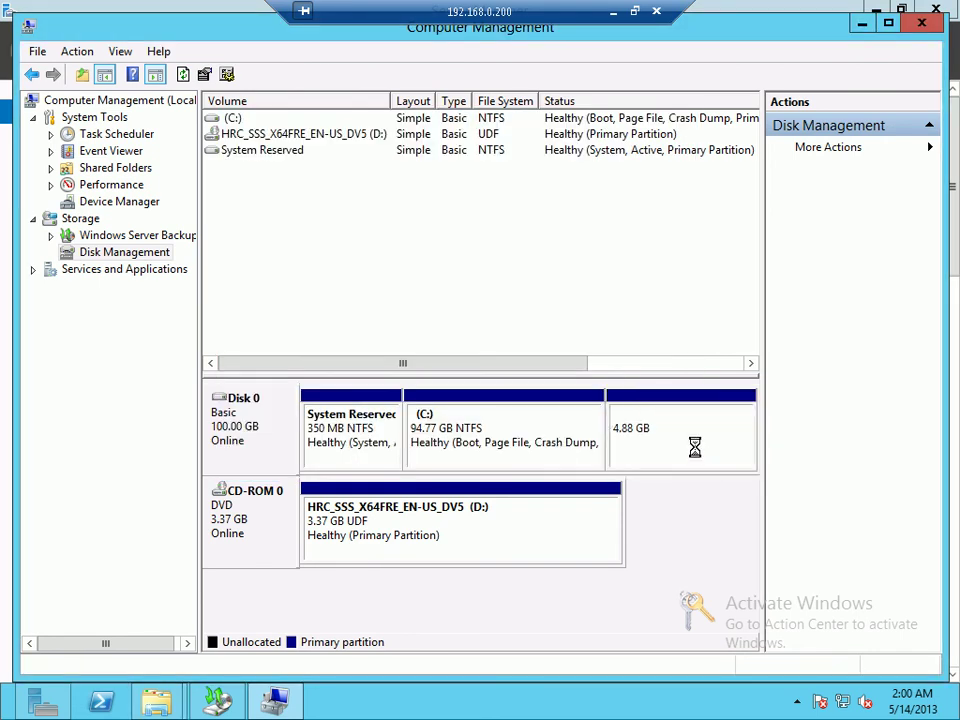
Step: Quick-format drive E: as NTFS, confirm the erase warning and dismiss Format Complete
{"action": "left_click", "coordinate": [225, 700]}
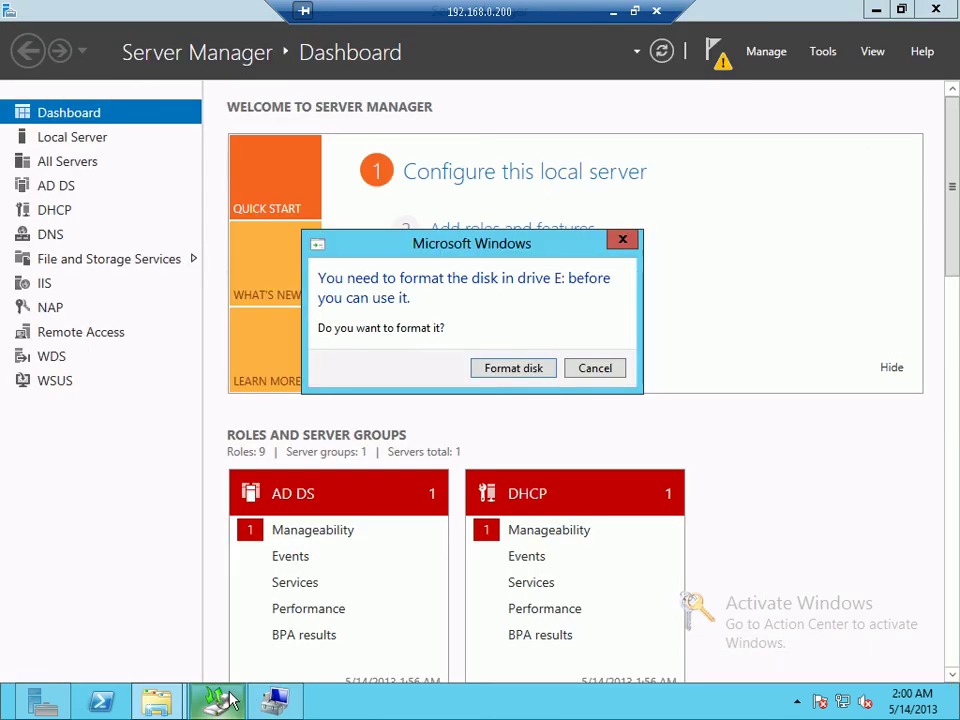
{"action": "left_click", "coordinate": [594, 370]}
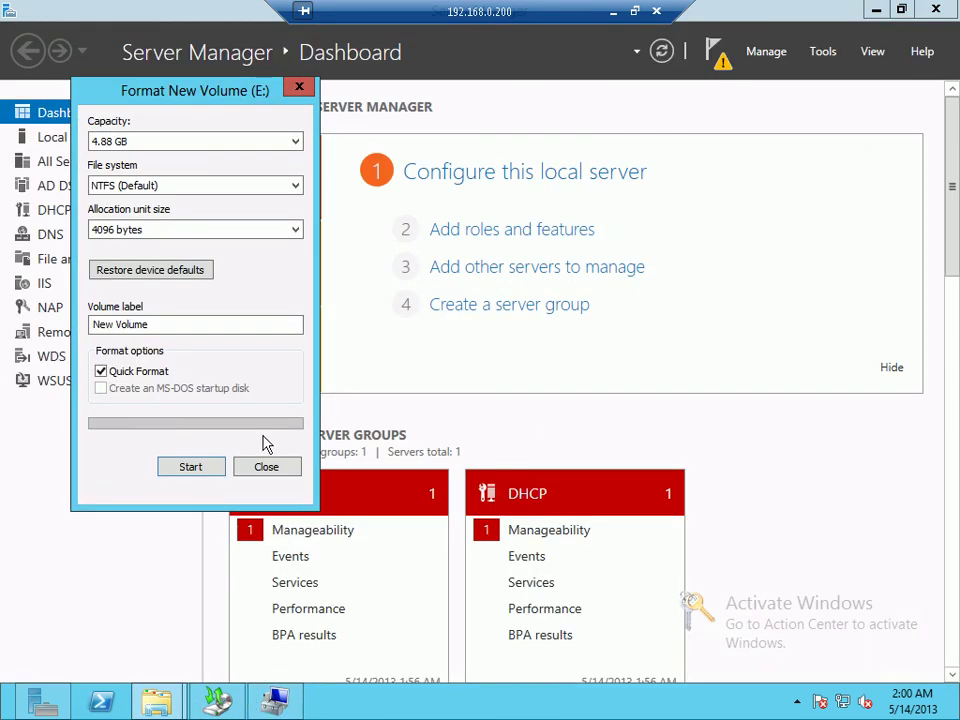
{"action": "left_click", "coordinate": [190, 467]}
{"action": "left_click", "coordinate": [525, 357]}
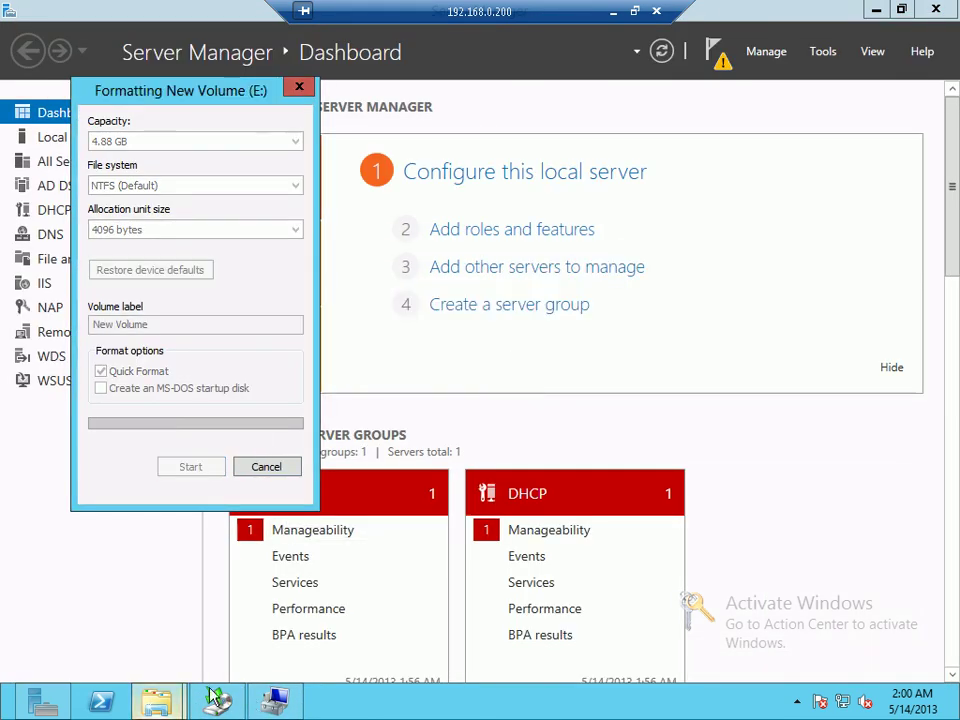
{"action": "left_click", "coordinate": [266, 700]}
{"action": "left_click", "coordinate": [217, 700]}
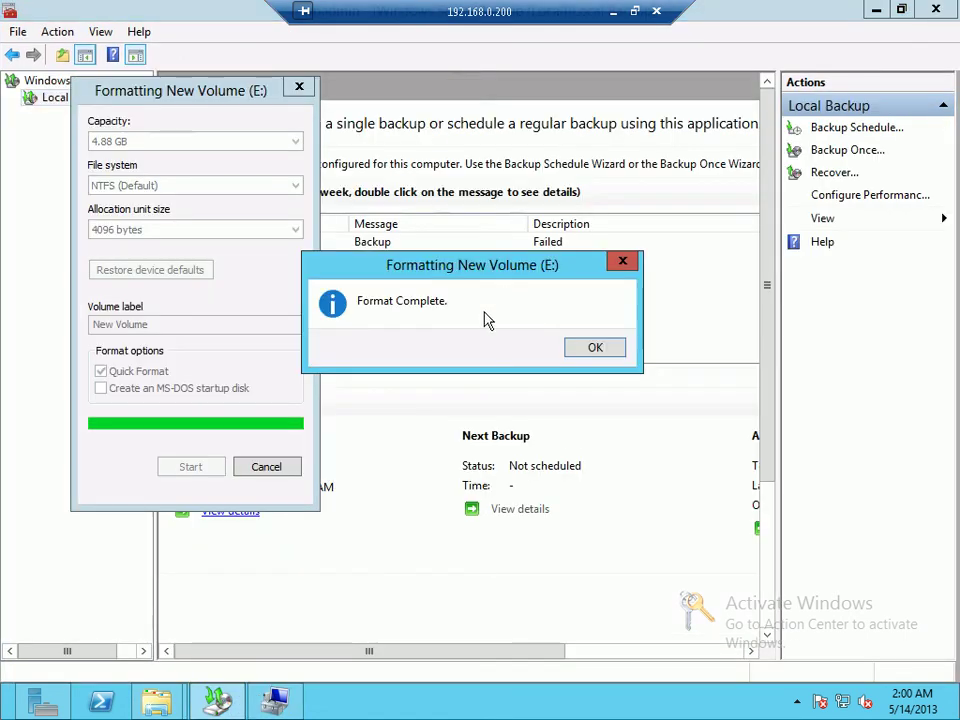
{"action": "left_click", "coordinate": [575, 348]}
{"action": "left_click", "coordinate": [258, 466]}
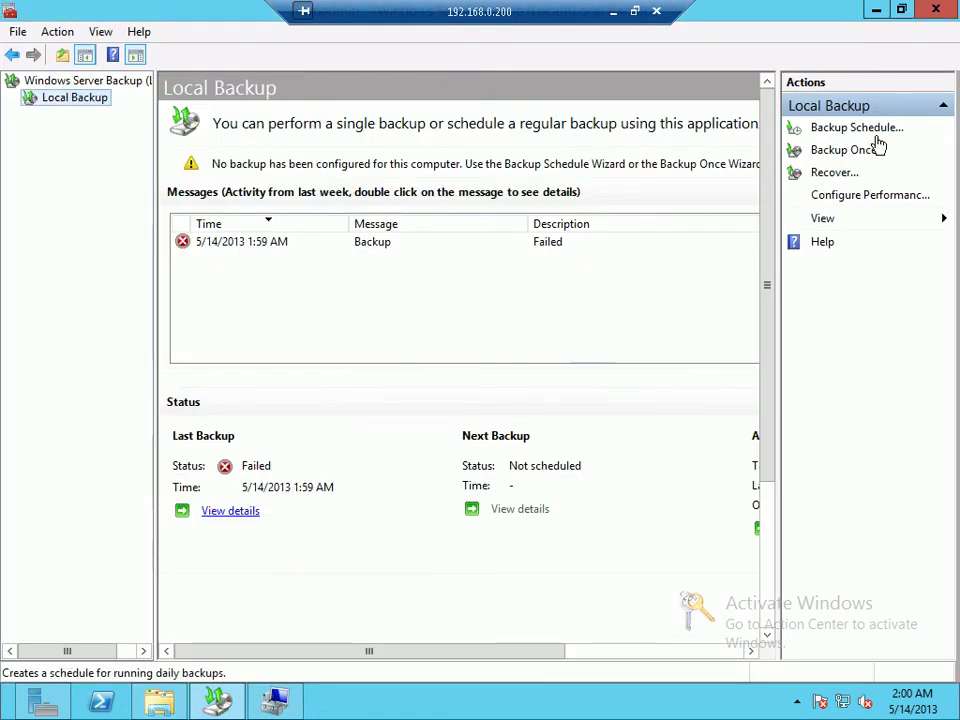
Step: Start a one-time custom backup and add the C:\X folder as its item
{"action": "left_click", "coordinate": [850, 151]}
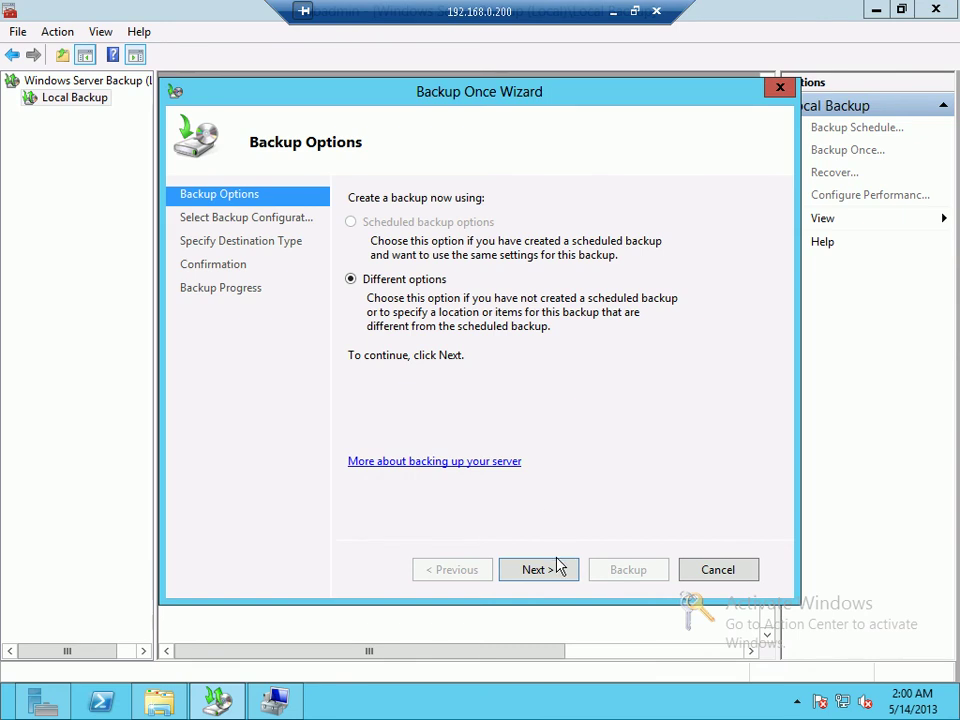
{"action": "left_click", "coordinate": [558, 566]}
{"action": "left_click", "coordinate": [385, 288]}
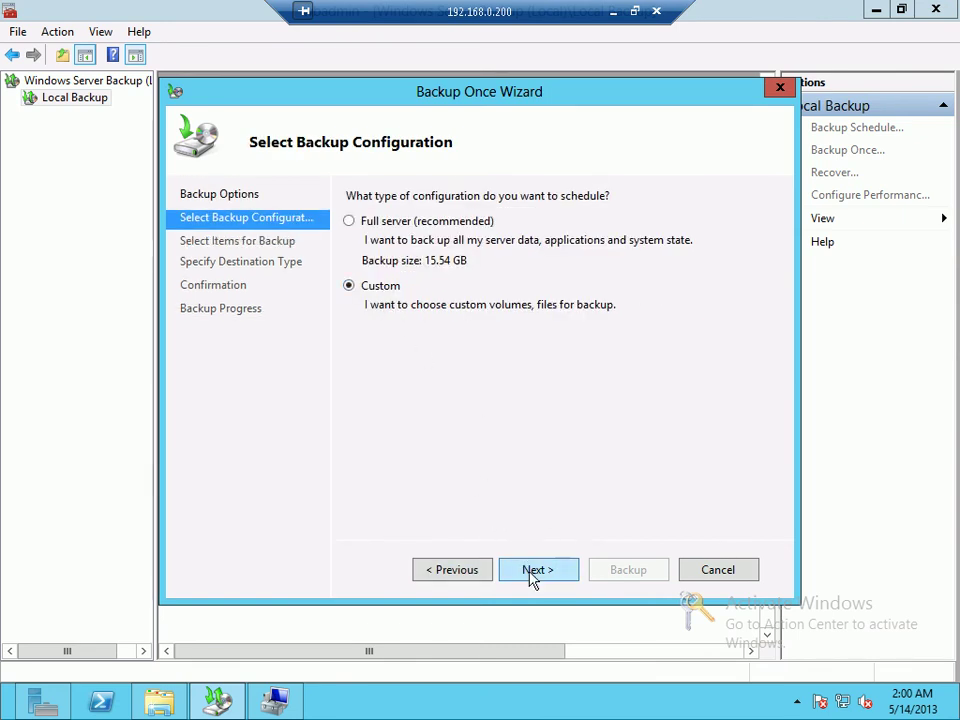
{"action": "left_click", "coordinate": [533, 577]}
{"action": "left_click", "coordinate": [624, 447]}
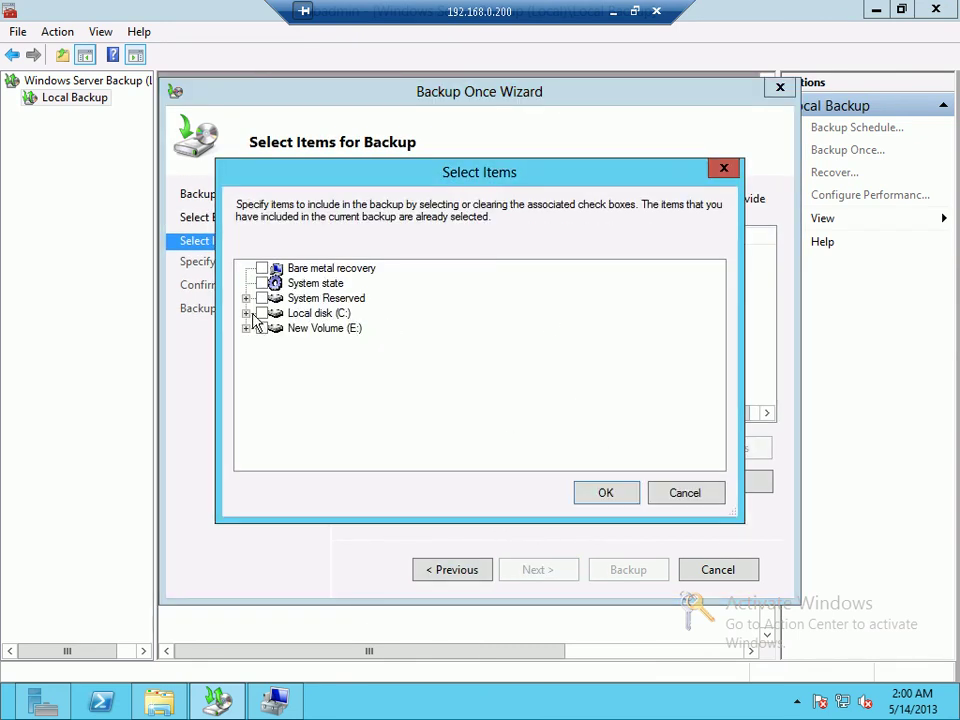
{"action": "left_click", "coordinate": [247, 314]}
{"action": "scroll", "coordinate": [280, 397], "scroll_direction": "down", "scroll_amount": 1}
{"action": "left_click", "coordinate": [280, 448]}
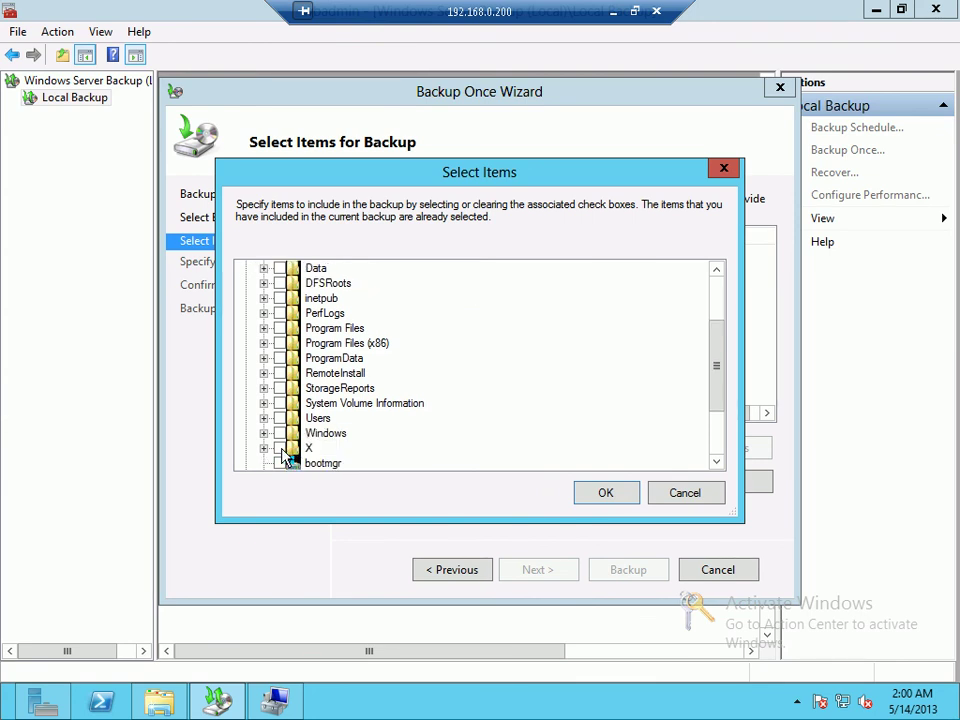
{"action": "left_click", "coordinate": [600, 492]}
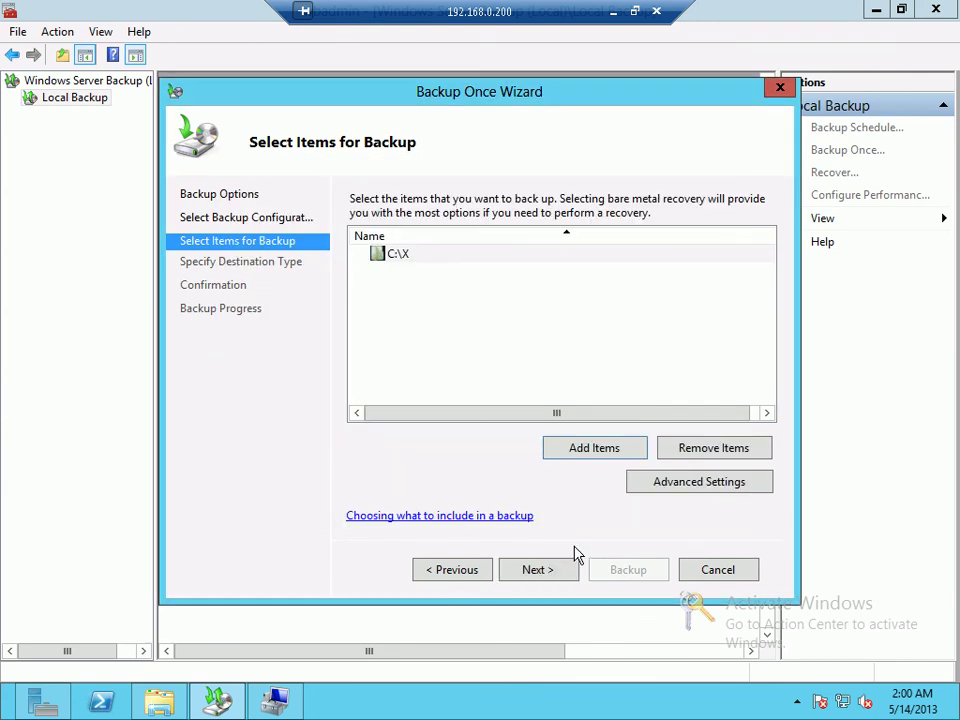
Step: Back up to New Volume (E:) and close the wizard once the backup succeeds
{"action": "left_click", "coordinate": [540, 572]}
{"action": "left_click", "coordinate": [545, 572]}
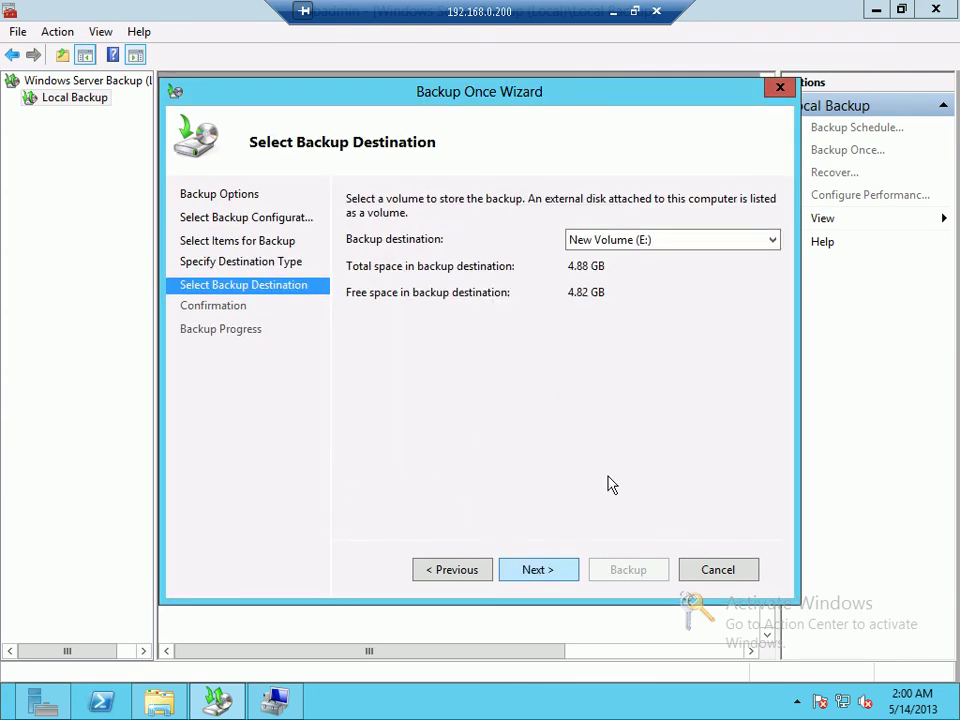
{"action": "left_click", "coordinate": [650, 245]}
{"action": "left_click", "coordinate": [644, 261]}
{"action": "left_click", "coordinate": [538, 572]}
{"action": "left_click", "coordinate": [460, 572]}
{"action": "left_click", "coordinate": [644, 244]}
{"action": "left_click", "coordinate": [643, 243]}
{"action": "left_click", "coordinate": [546, 572]}
{"action": "left_click", "coordinate": [590, 574]}
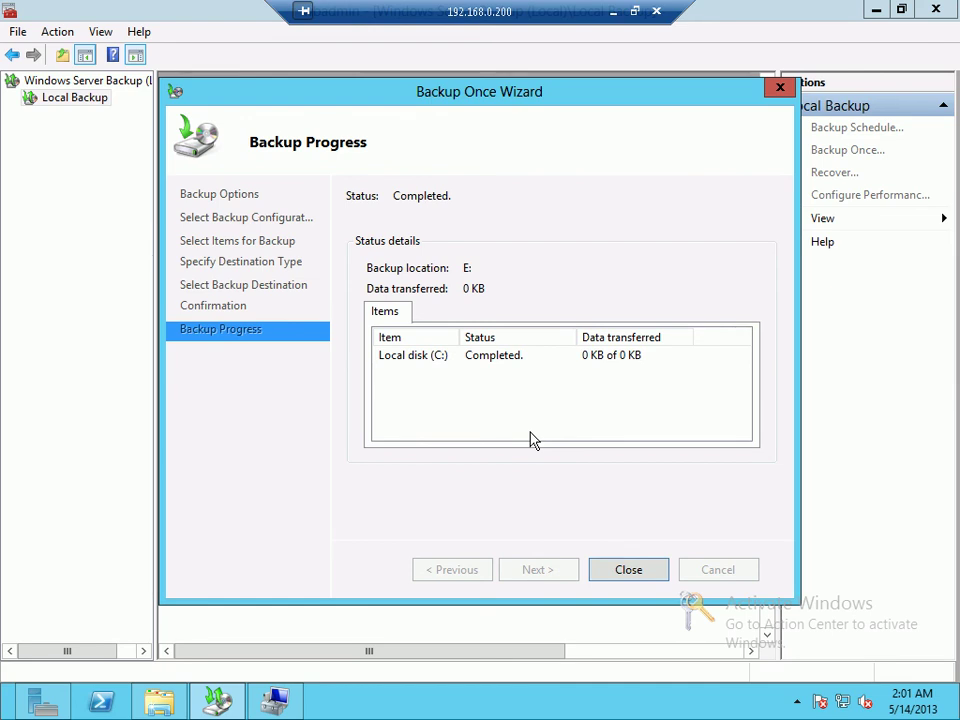
{"action": "left_click", "coordinate": [607, 574]}
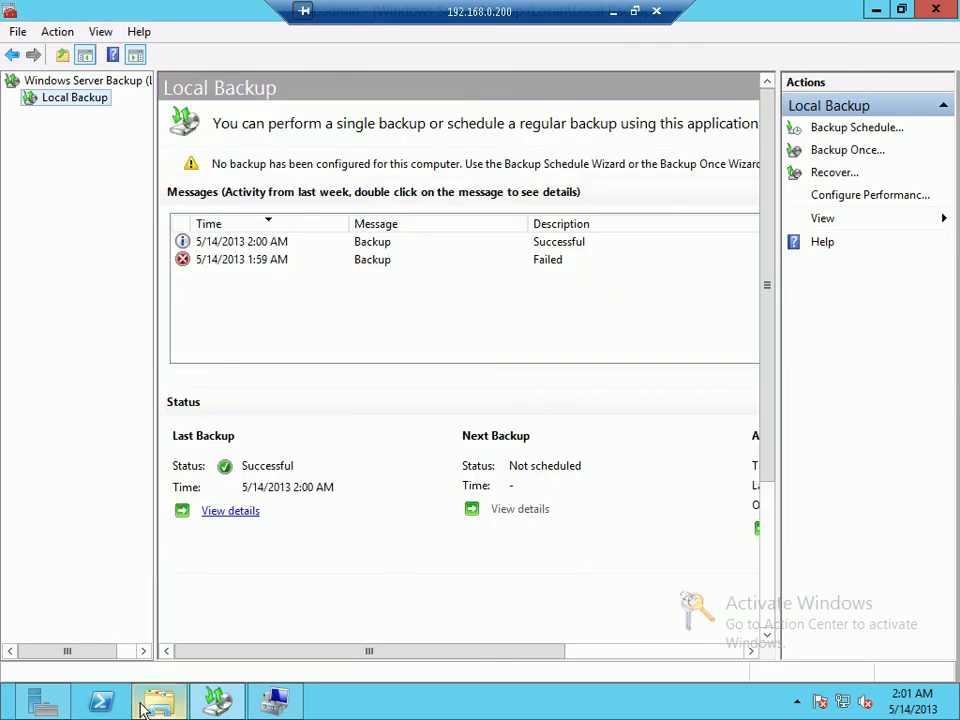
{"action": "left_click", "coordinate": [145, 705]}
{"action": "double_click", "coordinate": [707, 313]}
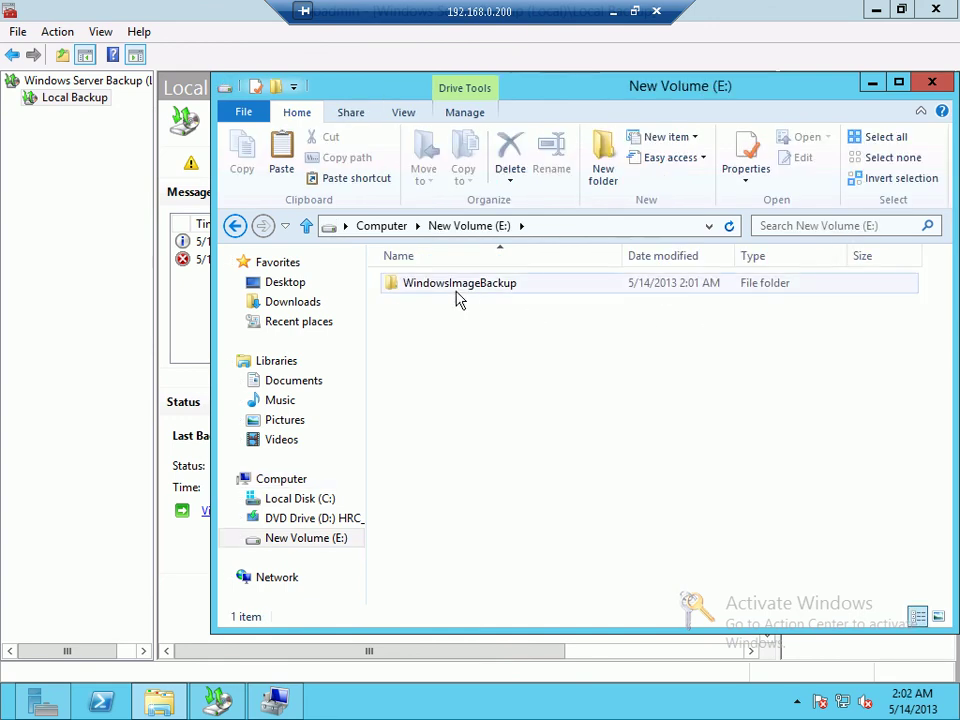
{"action": "double_click", "coordinate": [451, 291]}
{"action": "double_click", "coordinate": [429, 290]}
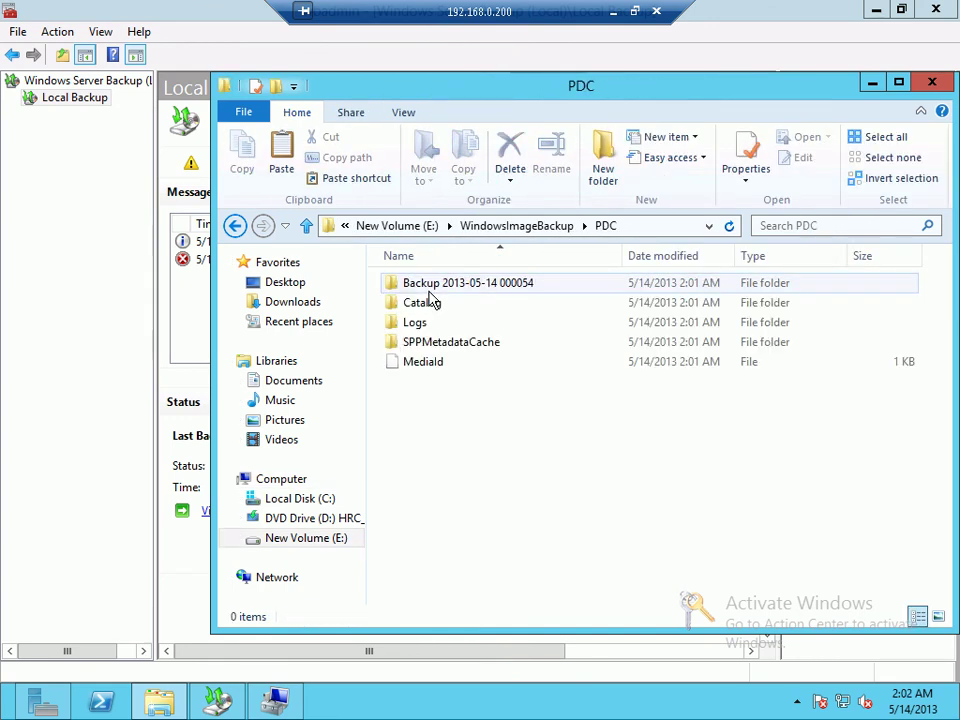
{"action": "double_click", "coordinate": [450, 288]}
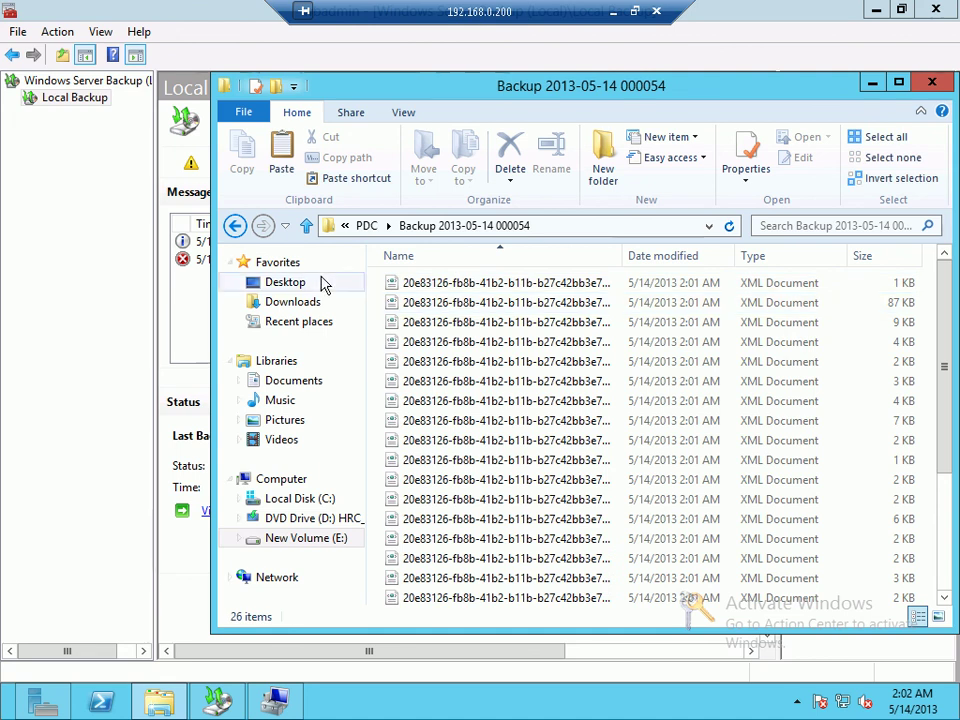
{"action": "scroll", "coordinate": [493, 423], "scroll_direction": "down", "scroll_amount": 3}
{"action": "scroll", "coordinate": [495, 422], "scroll_direction": "down", "scroll_amount": 1}
Step: Try mounting the backup's 90 MB .vhdx, dismiss the mount error, and widen the Name column
{"action": "left_click", "coordinate": [546, 340]}
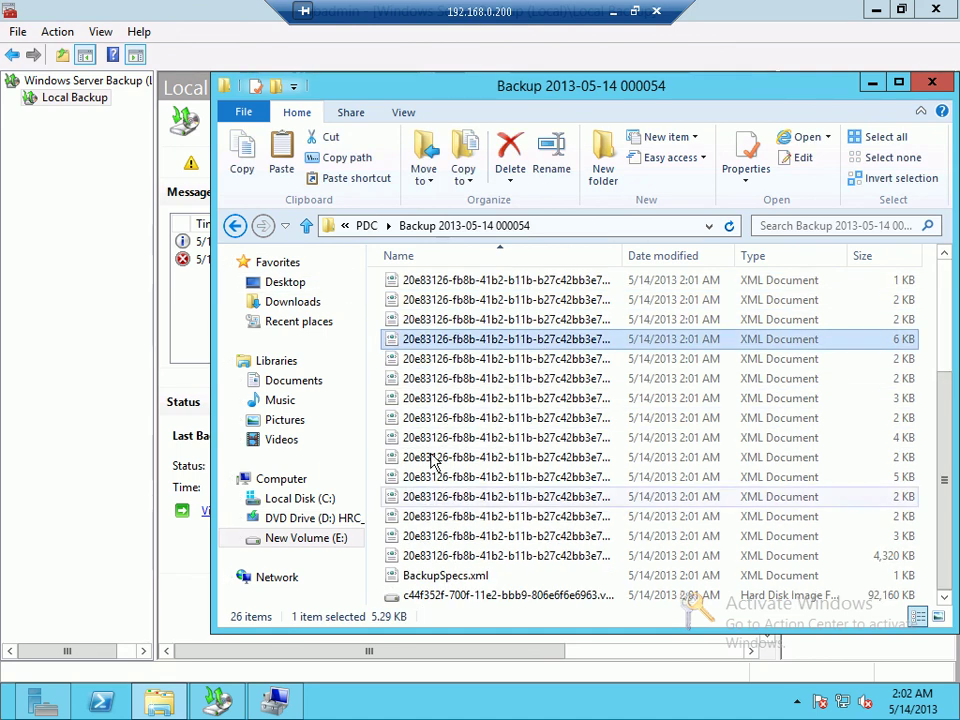
{"action": "left_click", "coordinate": [485, 597]}
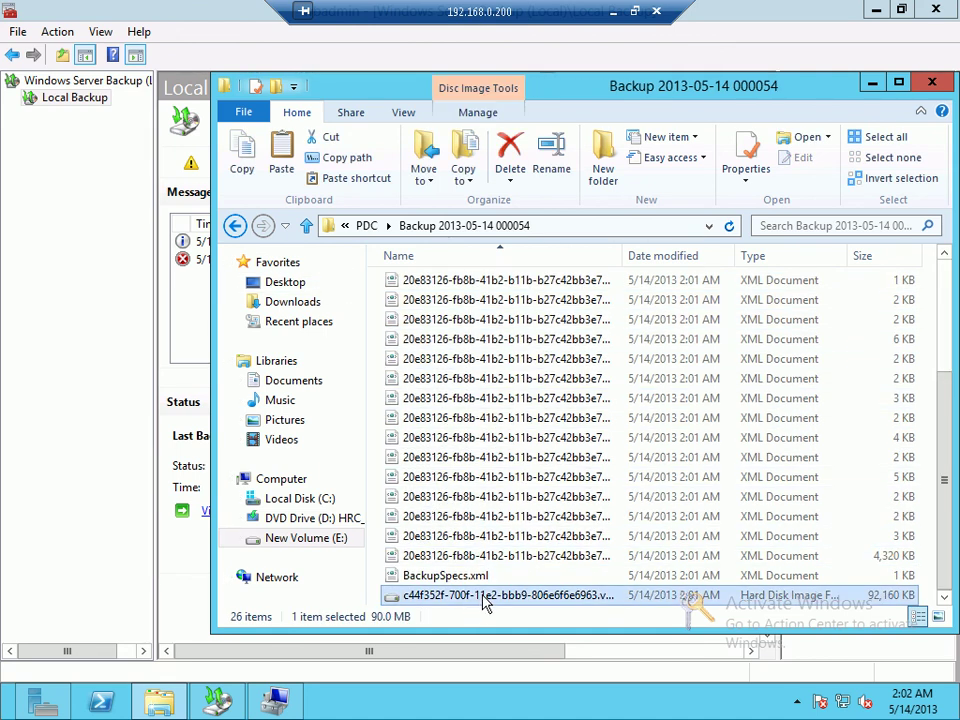
{"action": "double_click", "coordinate": [468, 596]}
{"action": "left_click", "coordinate": [700, 356]}
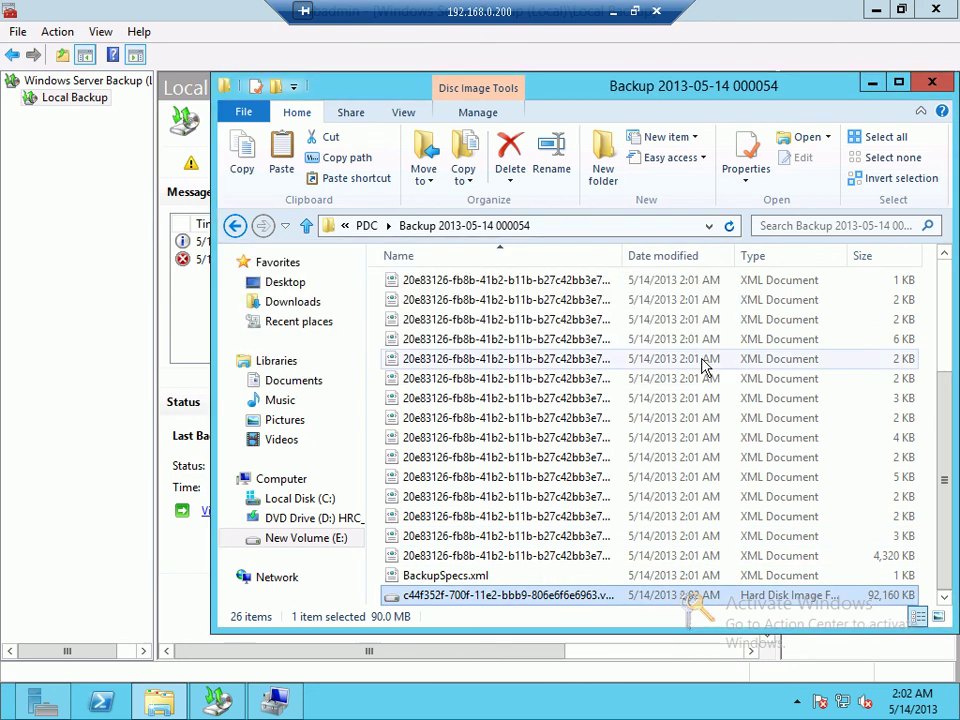
{"action": "left_click_drag", "start_coordinate": [619, 255], "coordinate": [790, 256]}
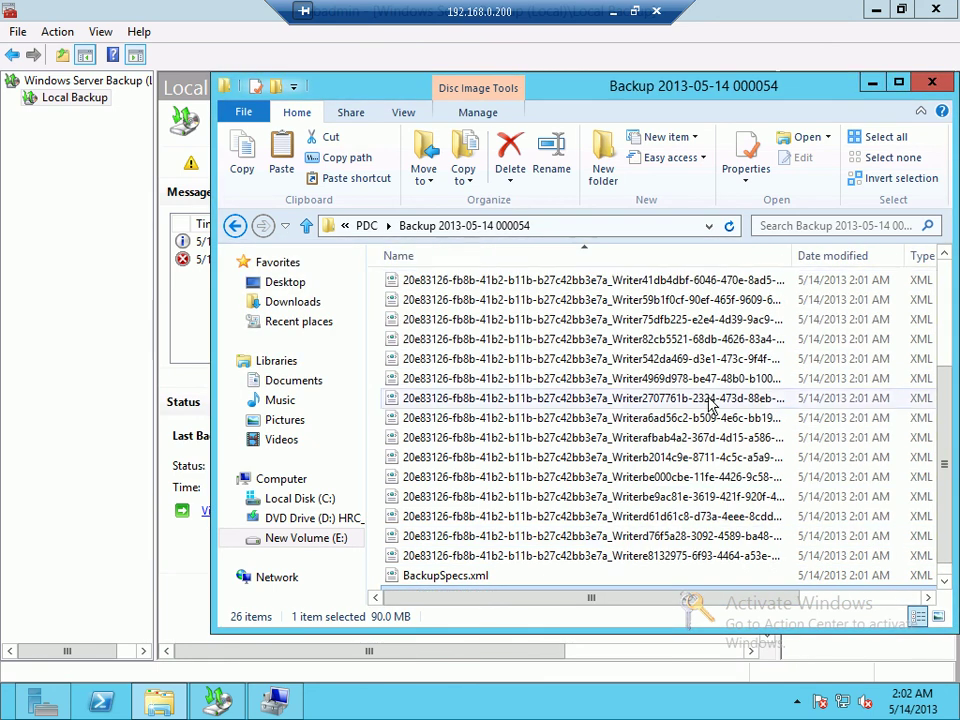
{"action": "scroll", "coordinate": [670, 493], "scroll_direction": "down", "scroll_amount": 1}
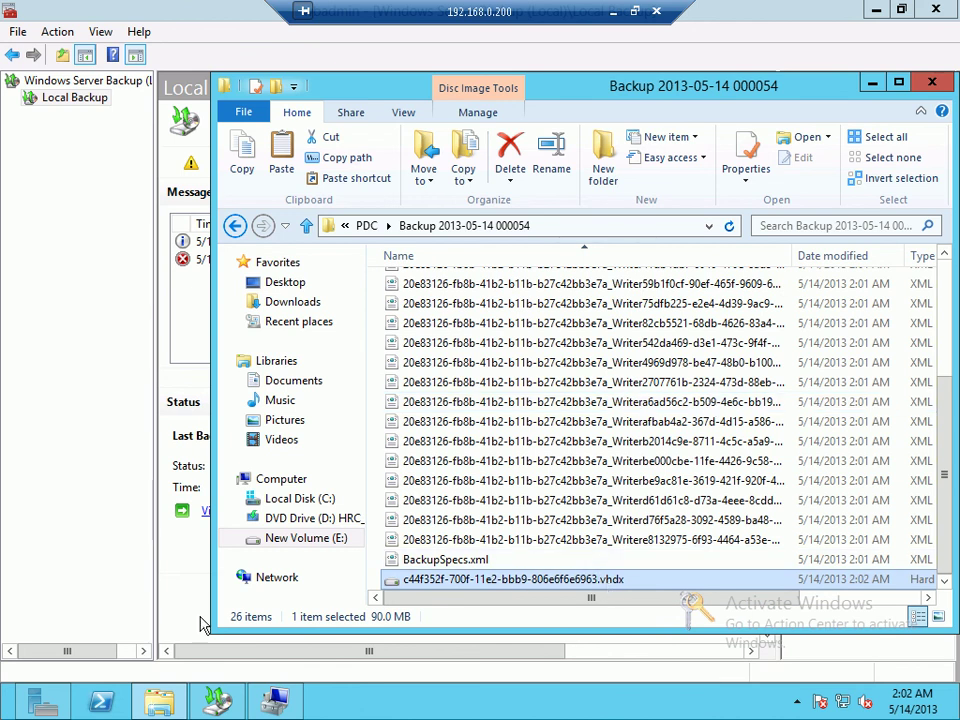
{"action": "left_click", "coordinate": [276, 700]}
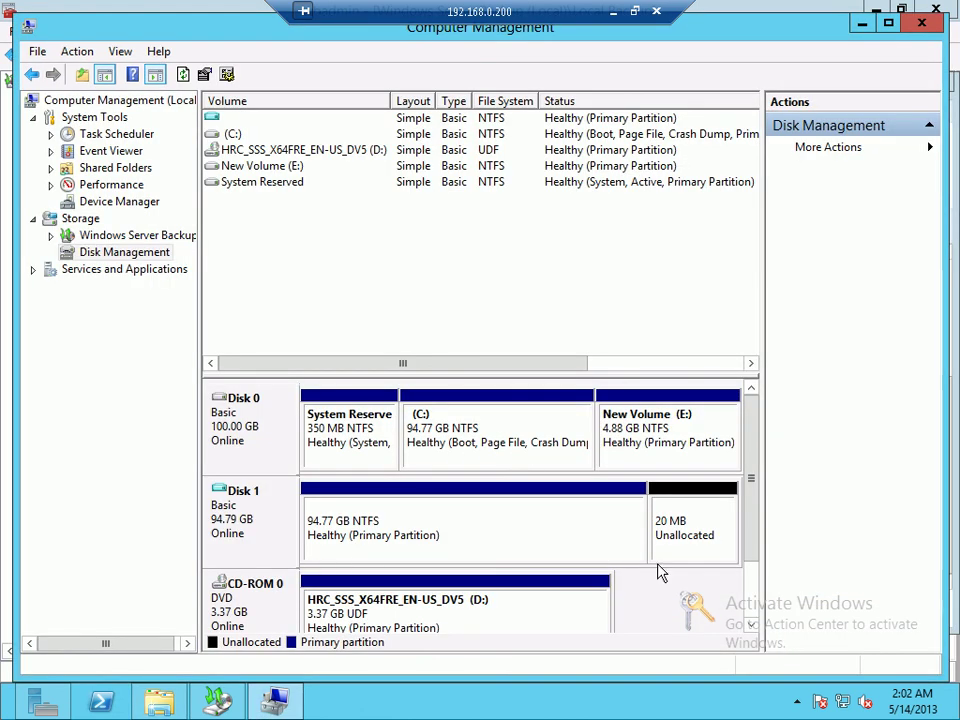
{"action": "left_click", "coordinate": [752, 578]}
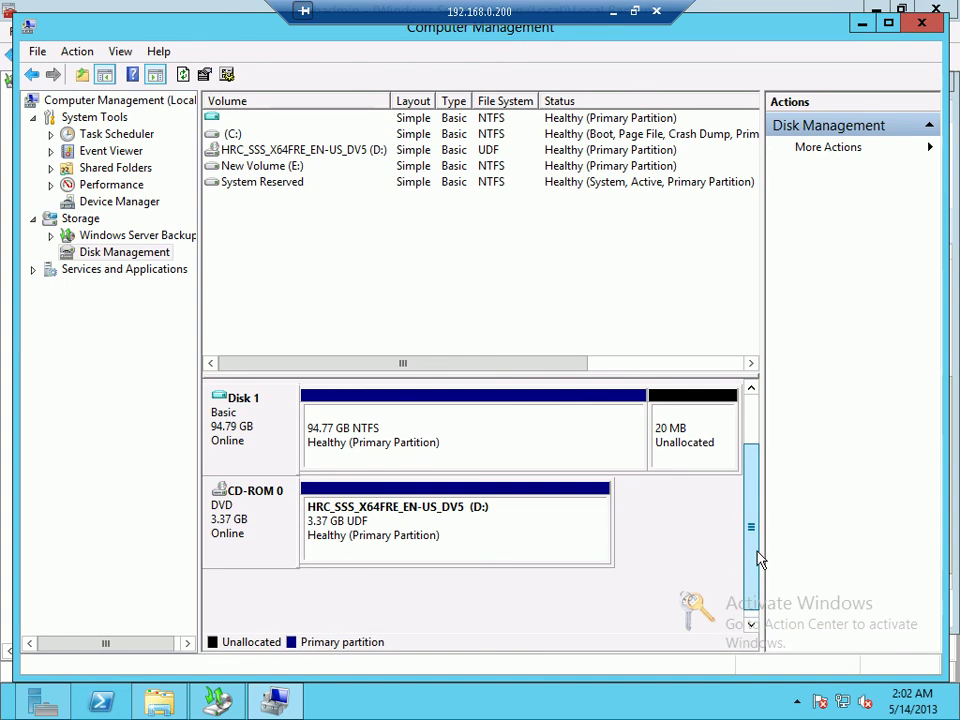
{"action": "scroll", "coordinate": [757, 560], "scroll_direction": "up", "scroll_amount": 1}
{"action": "left_click", "coordinate": [278, 700]}
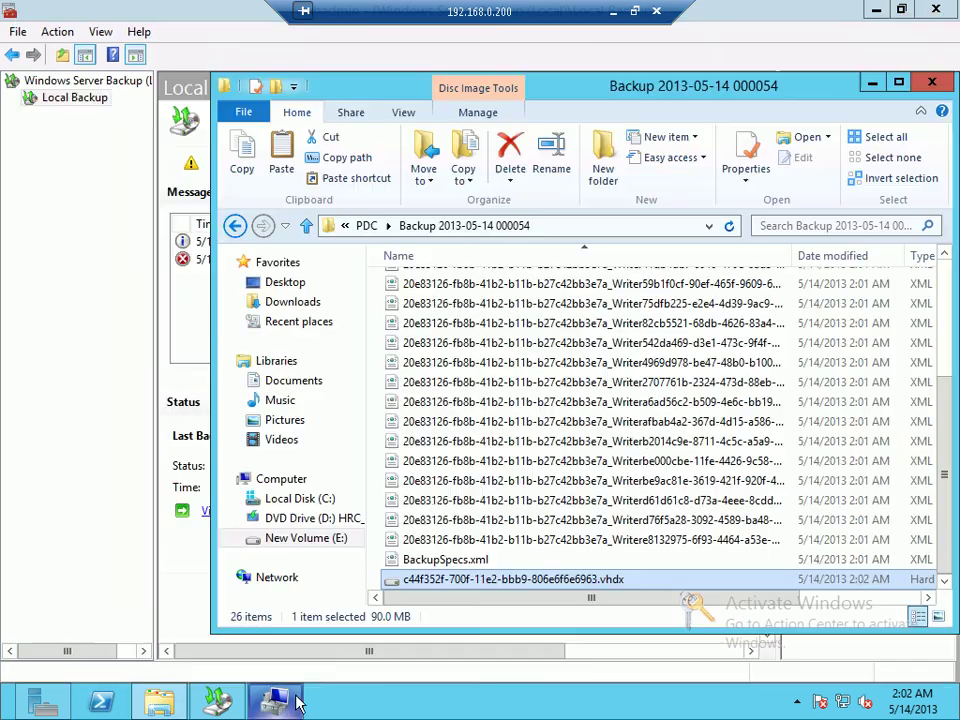
{"action": "double_click", "coordinate": [415, 584]}
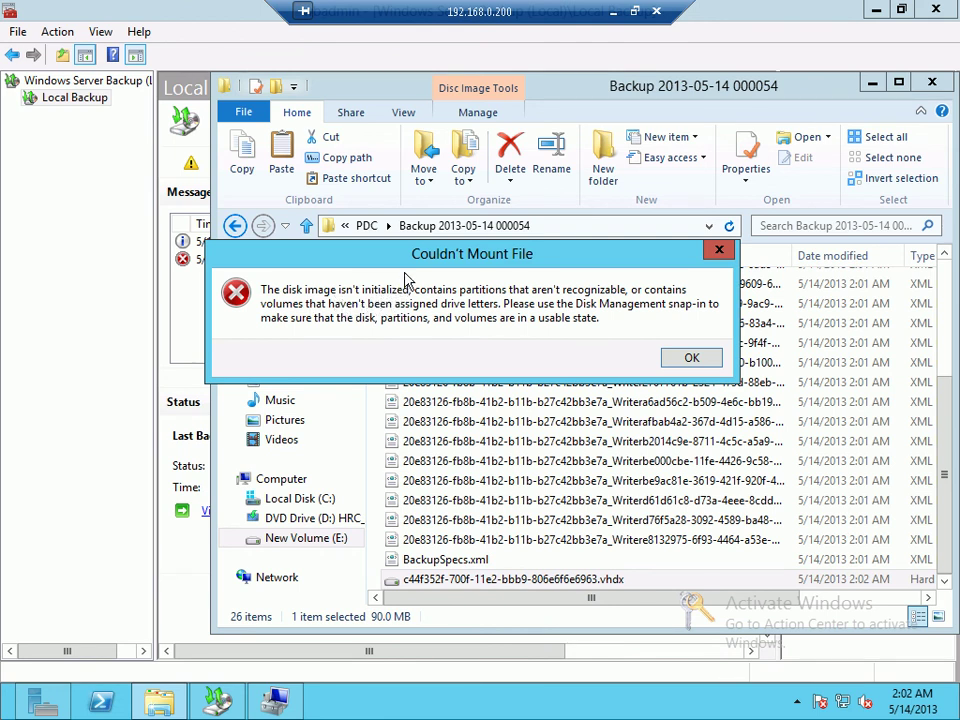
{"action": "left_click_drag", "start_coordinate": [392, 255], "coordinate": [376, 278]}
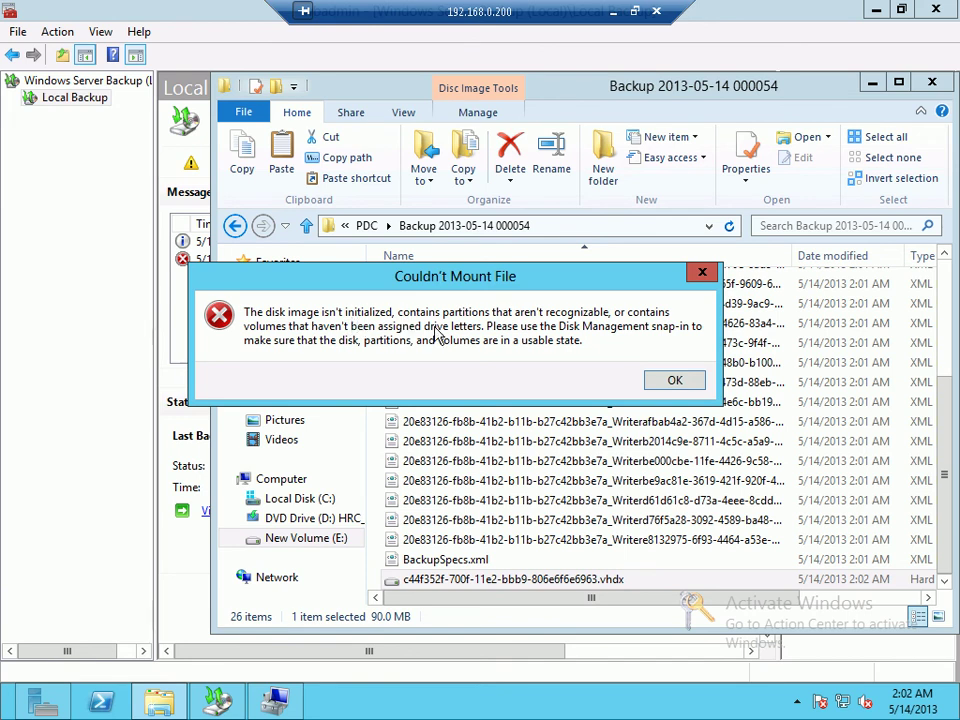
{"action": "left_click", "coordinate": [688, 383]}
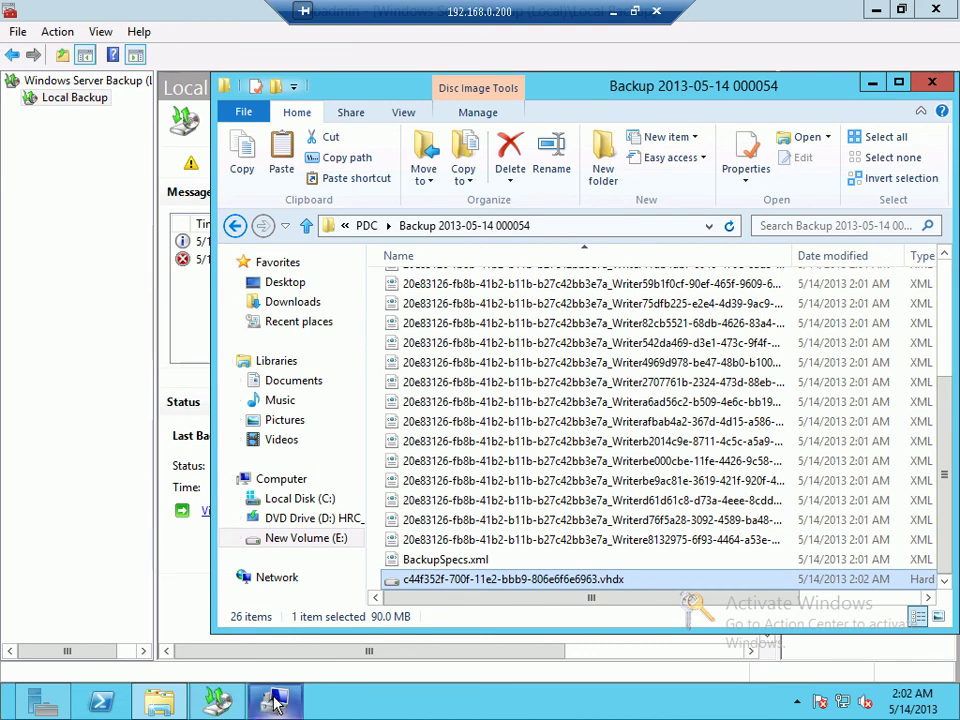
{"action": "left_click", "coordinate": [274, 701]}
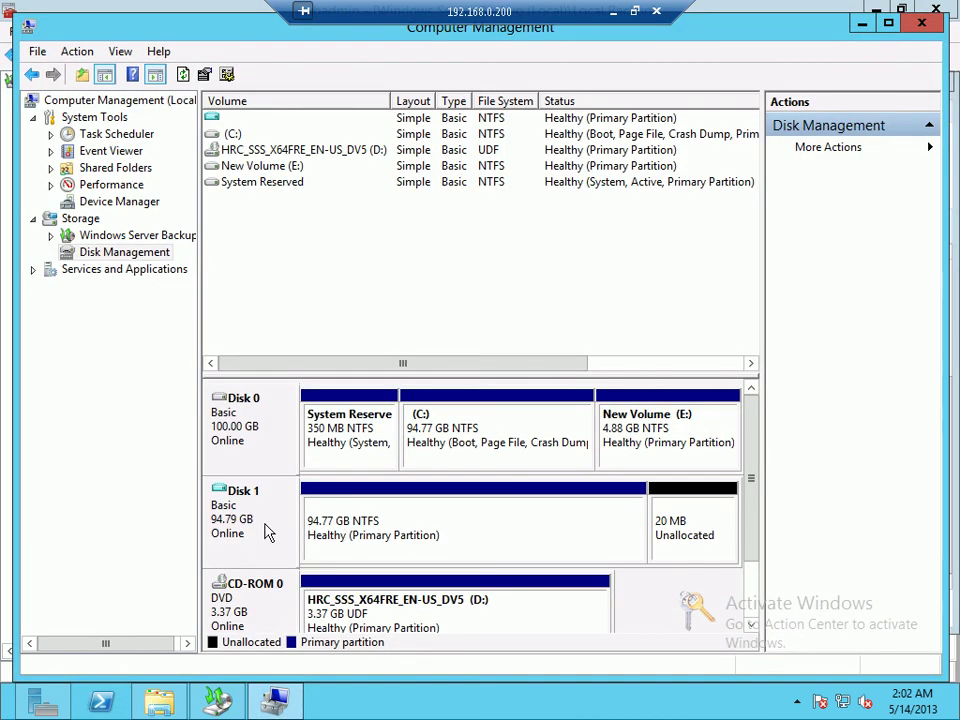
Step: Take Disk 1 offline and bring it back online
{"action": "left_click", "coordinate": [448, 533]}
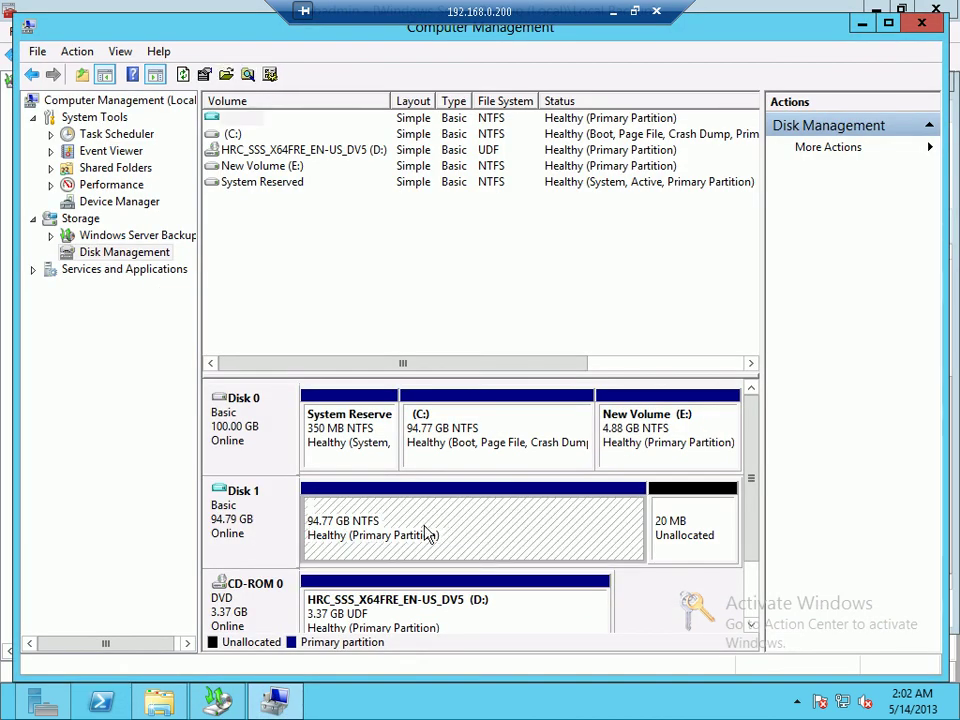
{"action": "left_click", "coordinate": [222, 515]}
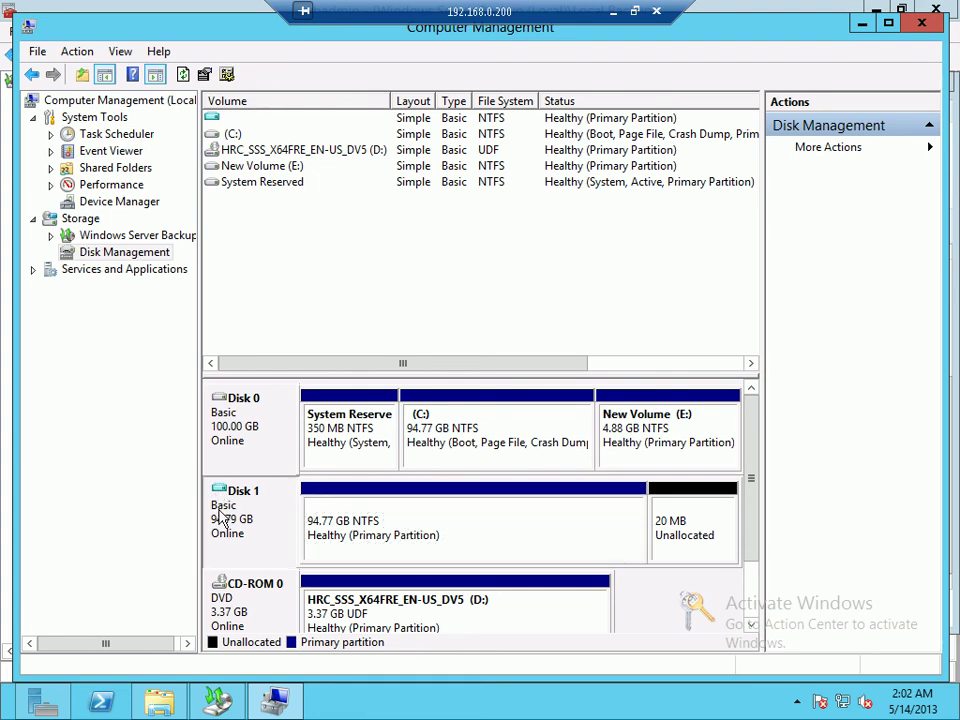
{"action": "right_click", "coordinate": [223, 516]}
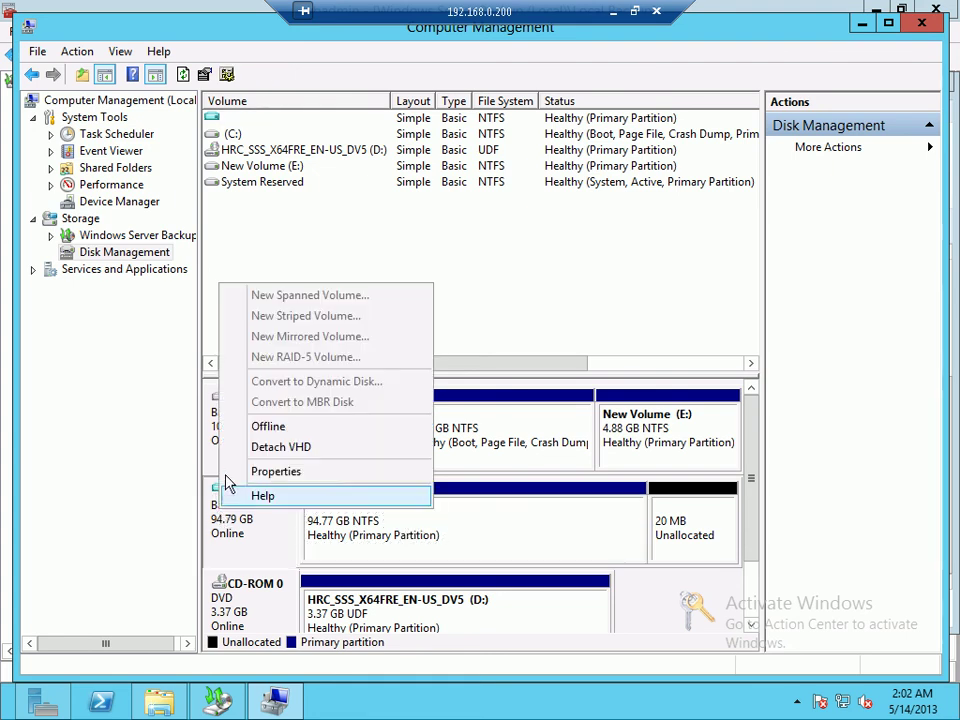
{"action": "left_click", "coordinate": [258, 430]}
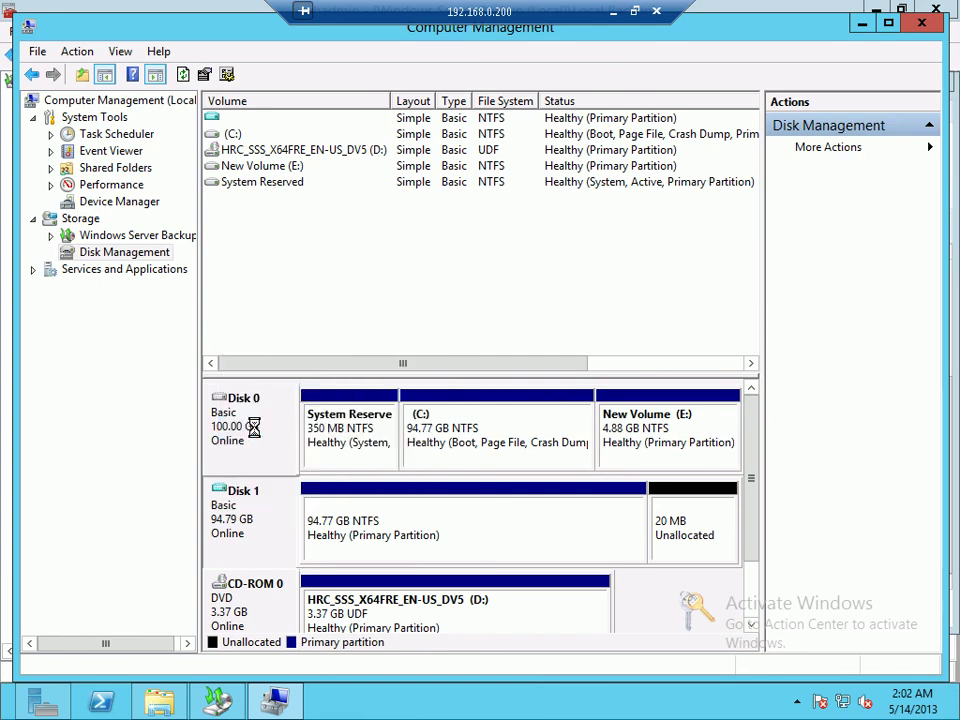
{"action": "right_click", "coordinate": [288, 516]}
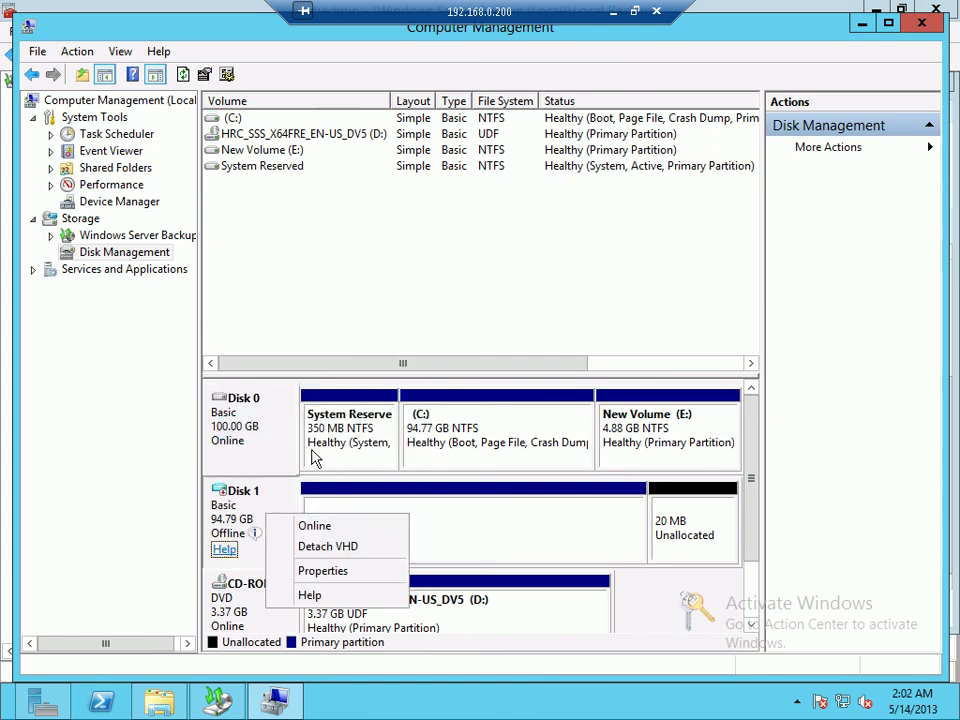
{"action": "left_click", "coordinate": [318, 523]}
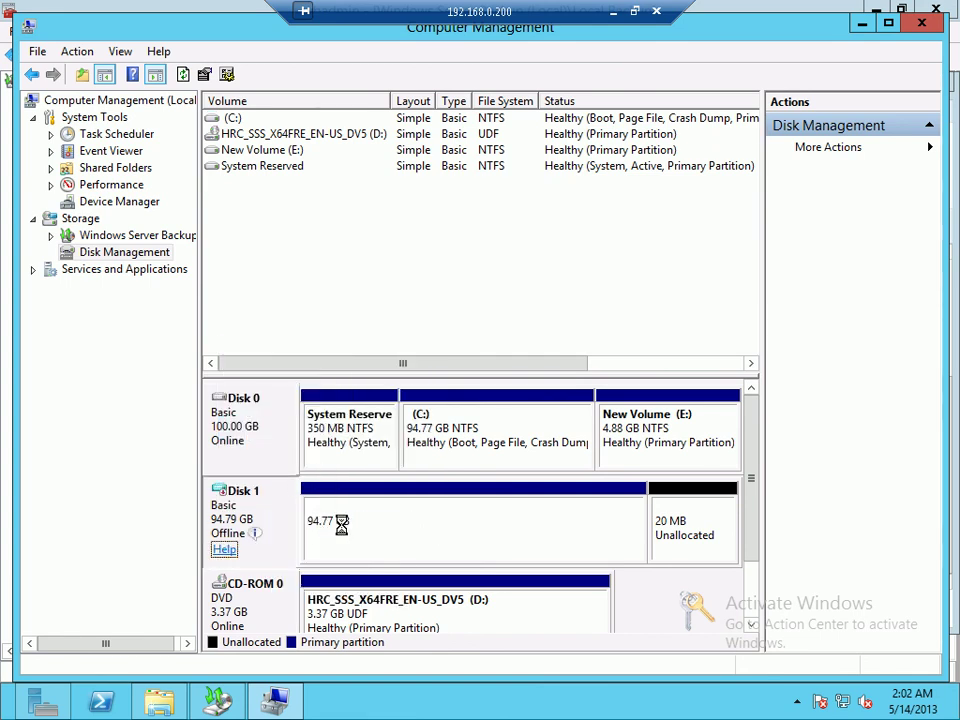
Step: Assign drive letter F: to Disk 1's 94.77 GB volume and explore it
{"action": "right_click", "coordinate": [283, 510]}
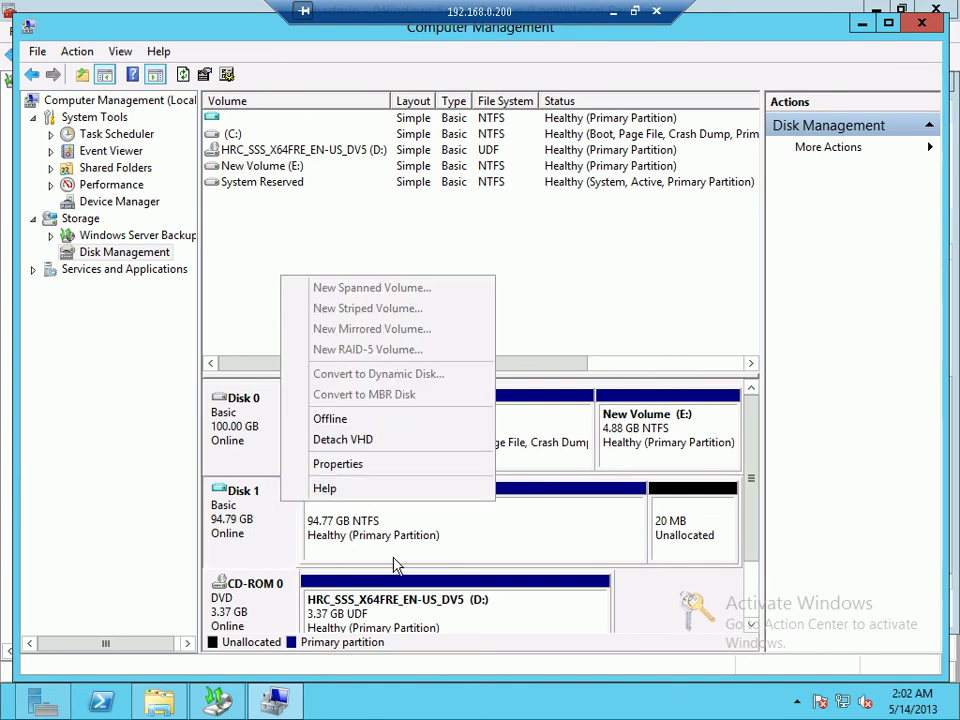
{"action": "left_click", "coordinate": [396, 558]}
{"action": "right_click", "coordinate": [395, 554]}
{"action": "left_click", "coordinate": [463, 378]}
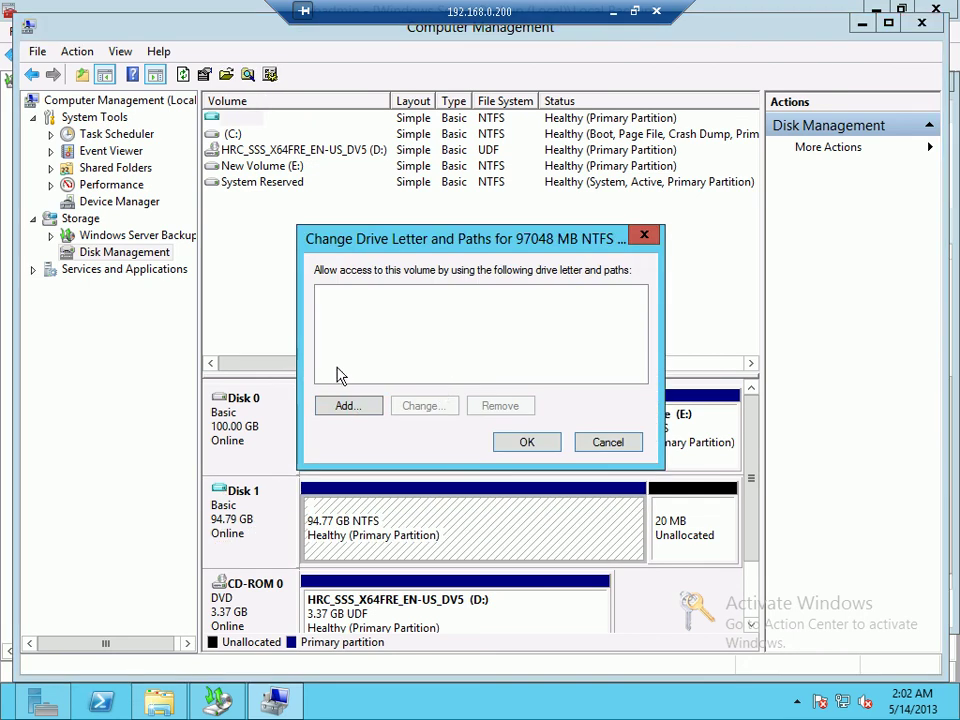
{"action": "left_click", "coordinate": [349, 405]}
{"action": "left_click", "coordinate": [537, 410]}
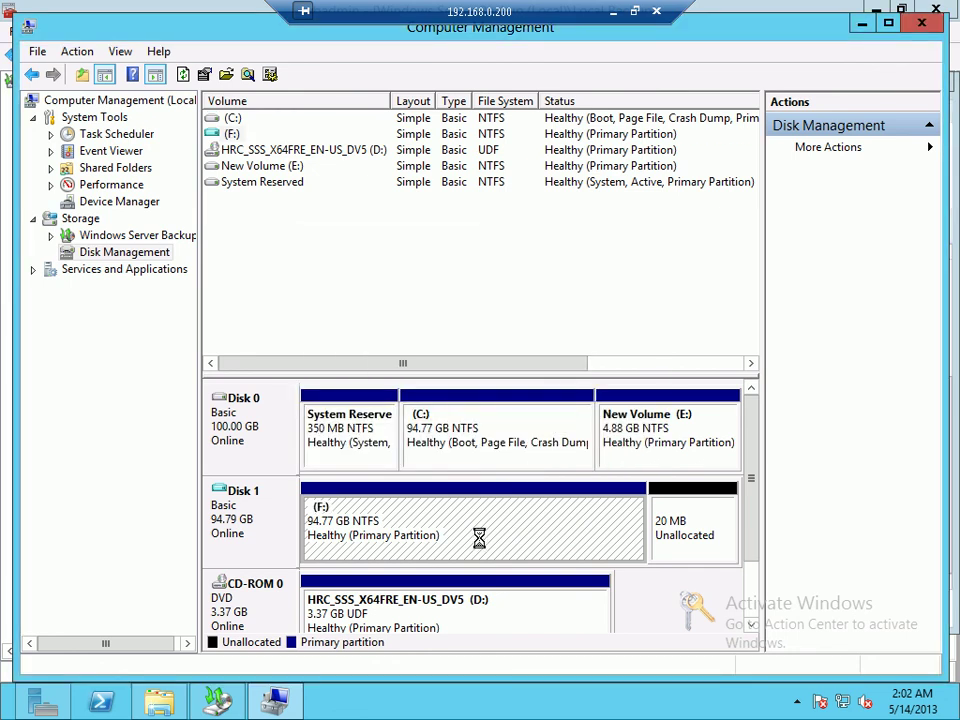
{"action": "right_click", "coordinate": [439, 536]}
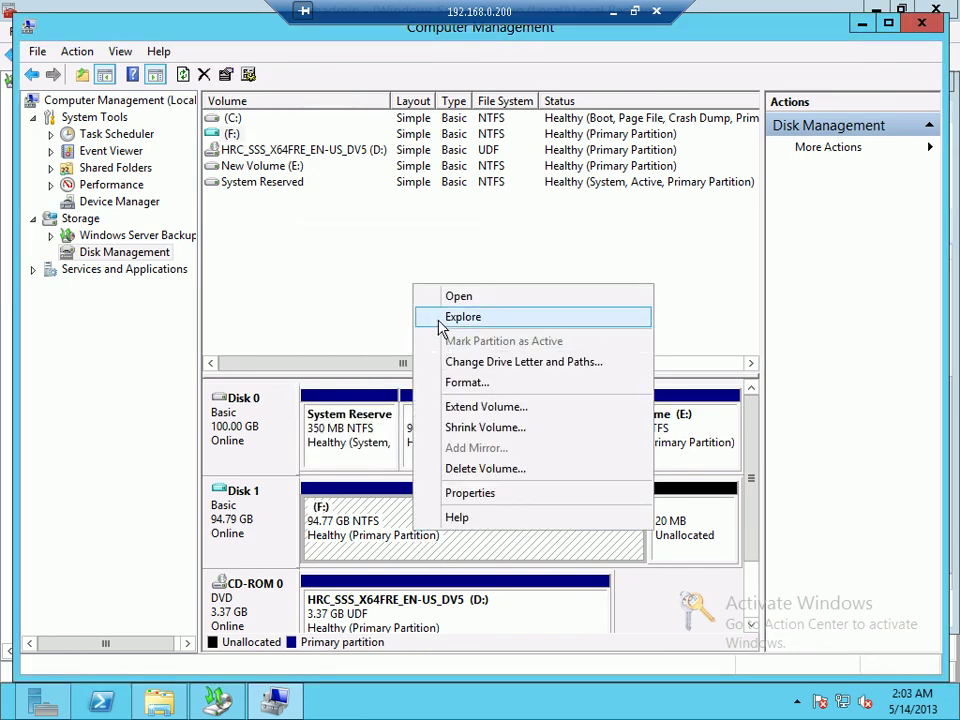
{"action": "left_click", "coordinate": [441, 318]}
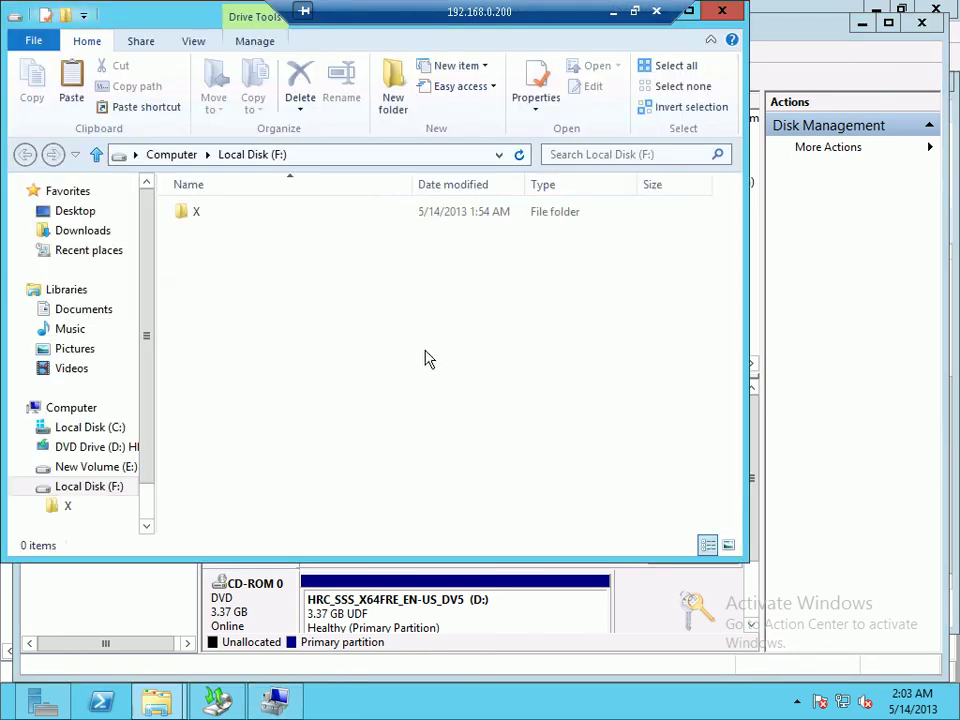
Step: Open F:\X\Data and select its six New Text Document files
{"action": "double_click", "coordinate": [207, 220]}
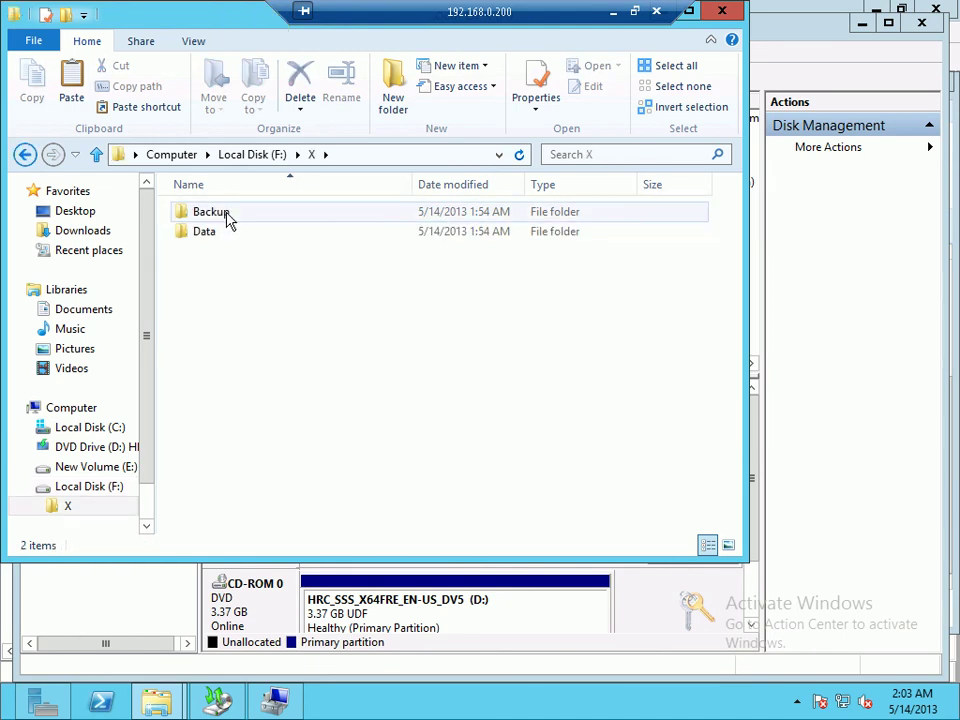
{"action": "double_click", "coordinate": [220, 233]}
{"action": "left_click_drag", "start_coordinate": [246, 396], "coordinate": [289, 180]}
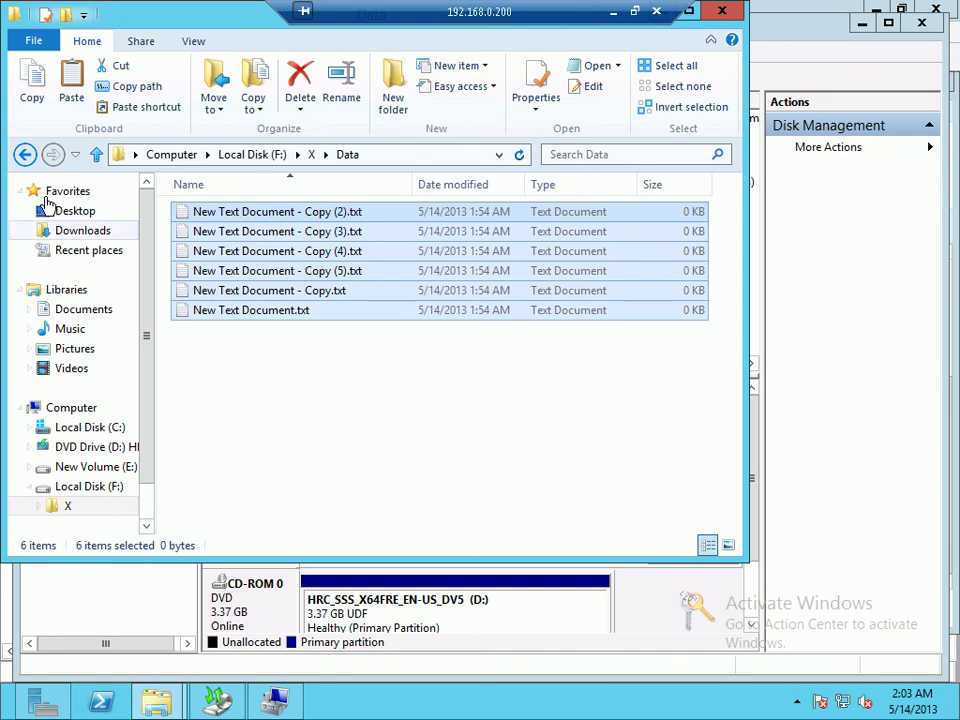
{"action": "left_click_drag", "start_coordinate": [180, 38], "coordinate": [225, 120]}
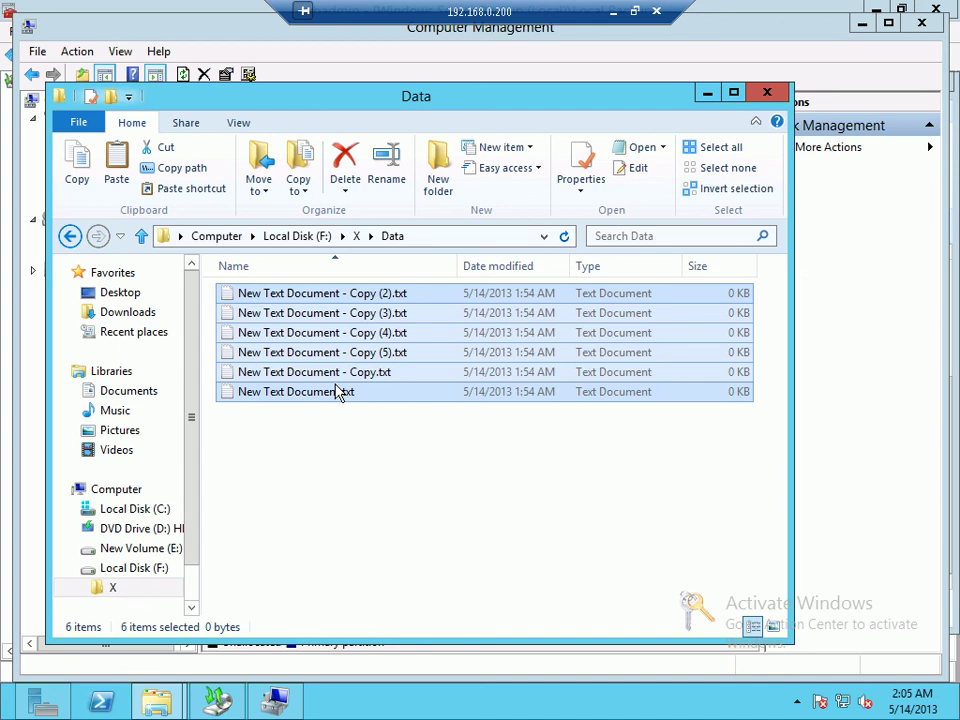
Step: Close the Data window, take Disk 1 offline, and detach the backup VHD
{"action": "left_click", "coordinate": [768, 94]}
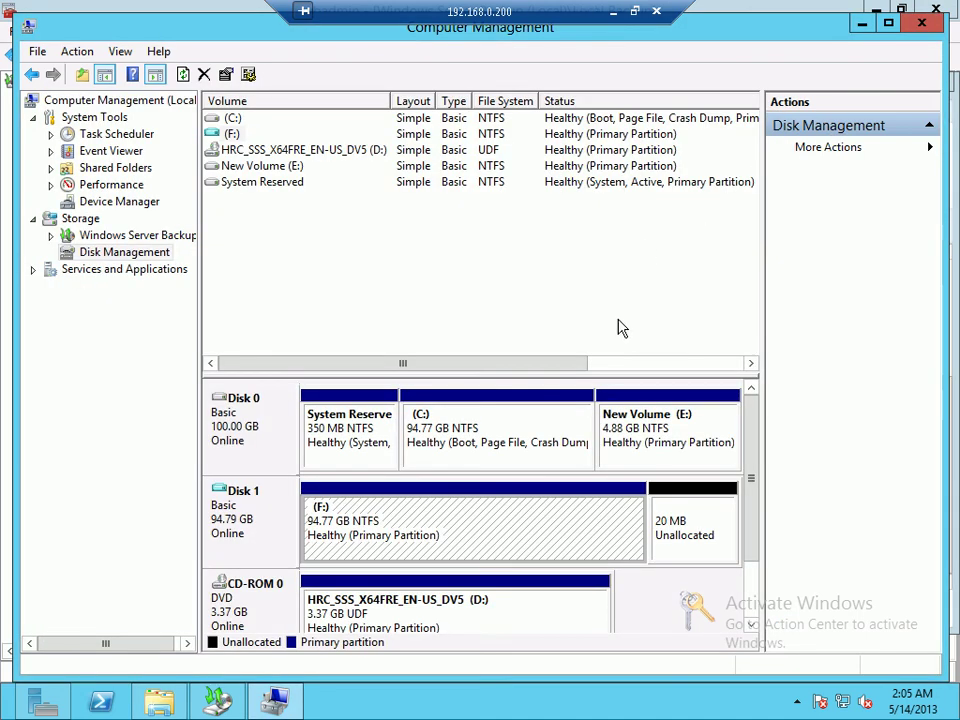
{"action": "right_click", "coordinate": [295, 508]}
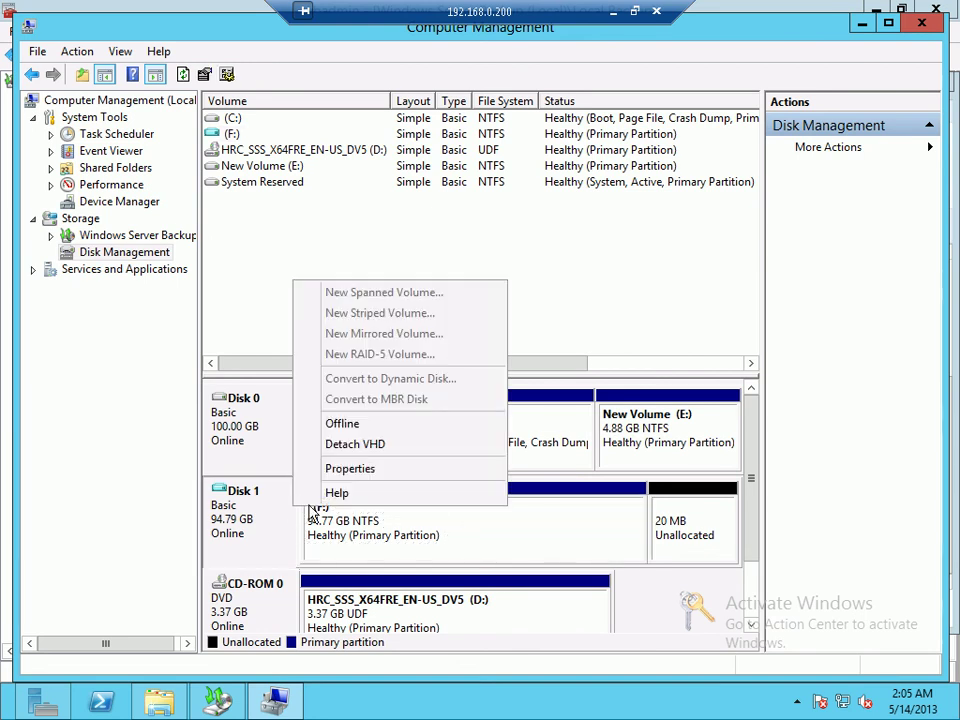
{"action": "left_click", "coordinate": [342, 423]}
{"action": "right_click", "coordinate": [250, 522]}
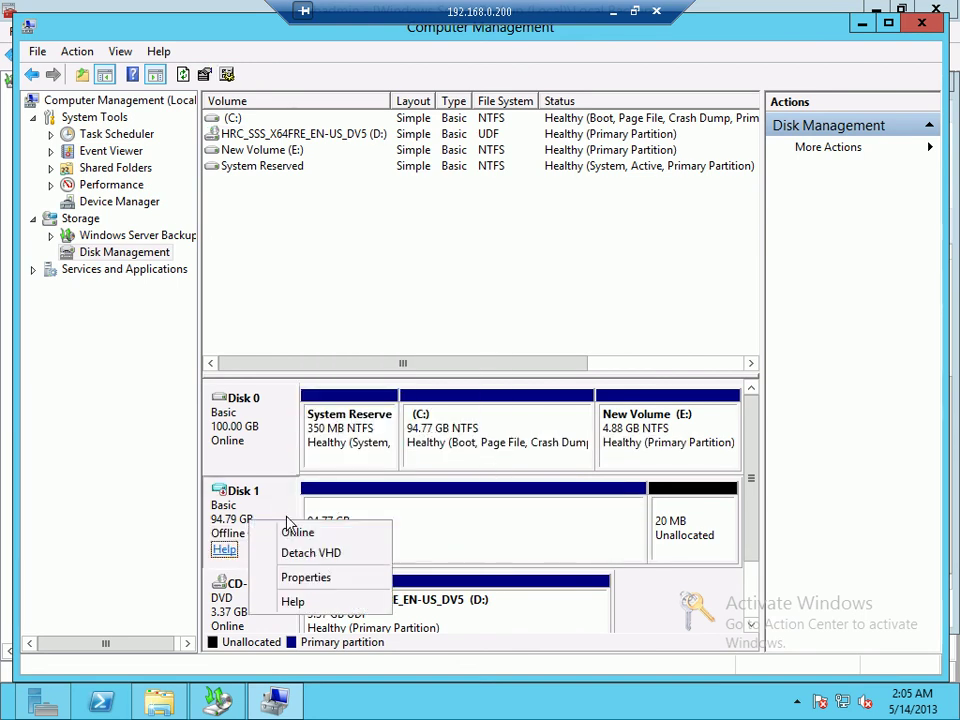
{"action": "left_click", "coordinate": [271, 559]}
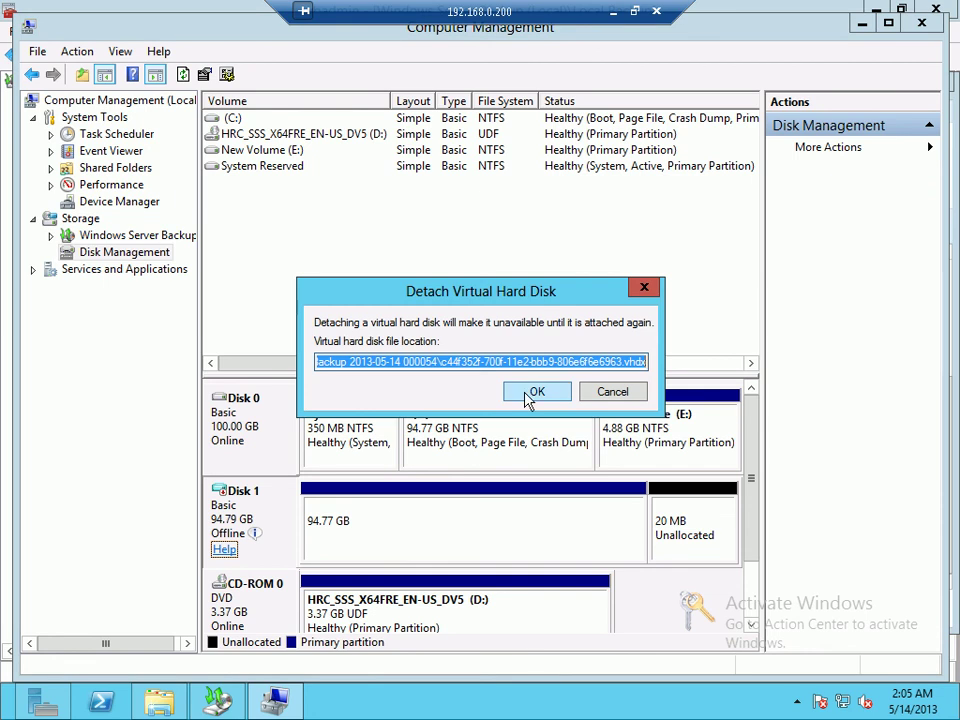
{"action": "left_click", "coordinate": [537, 391]}
Step: Close Computer Management and return to Windows Server Backup
{"action": "left_click", "coordinate": [922, 23]}
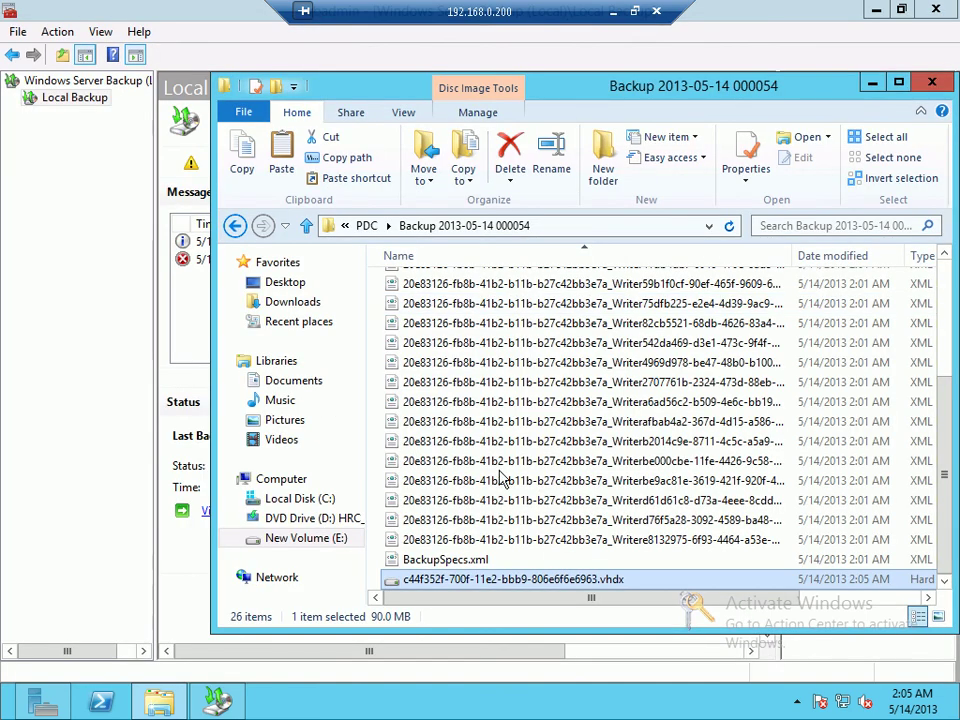
{"action": "right_click", "coordinate": [476, 586]}
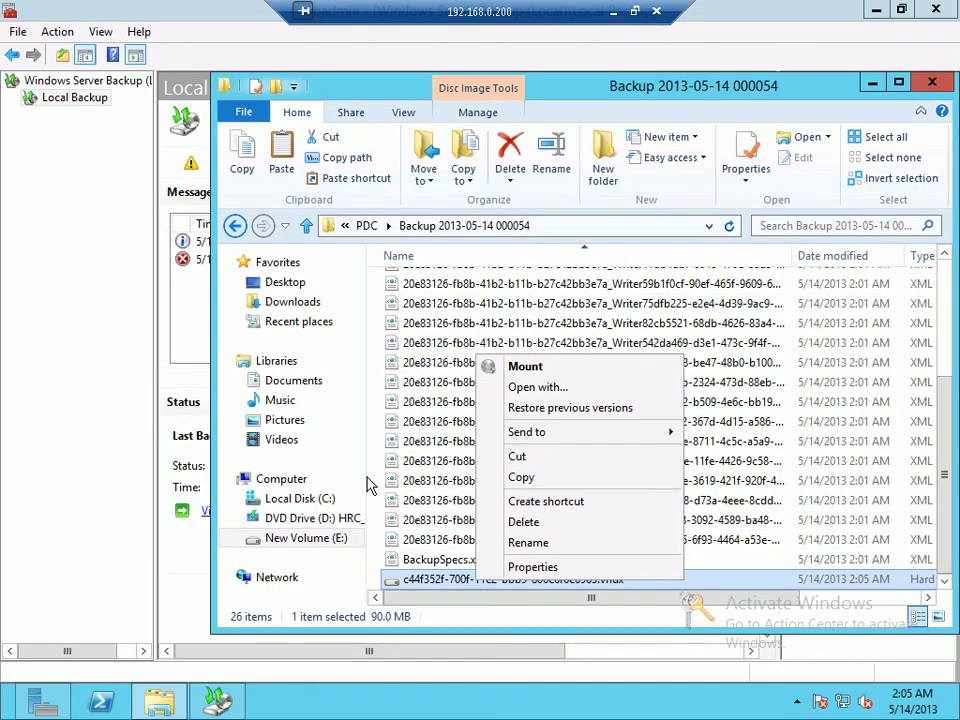
{"action": "left_click", "coordinate": [430, 382]}
{"action": "left_click", "coordinate": [70, 326]}
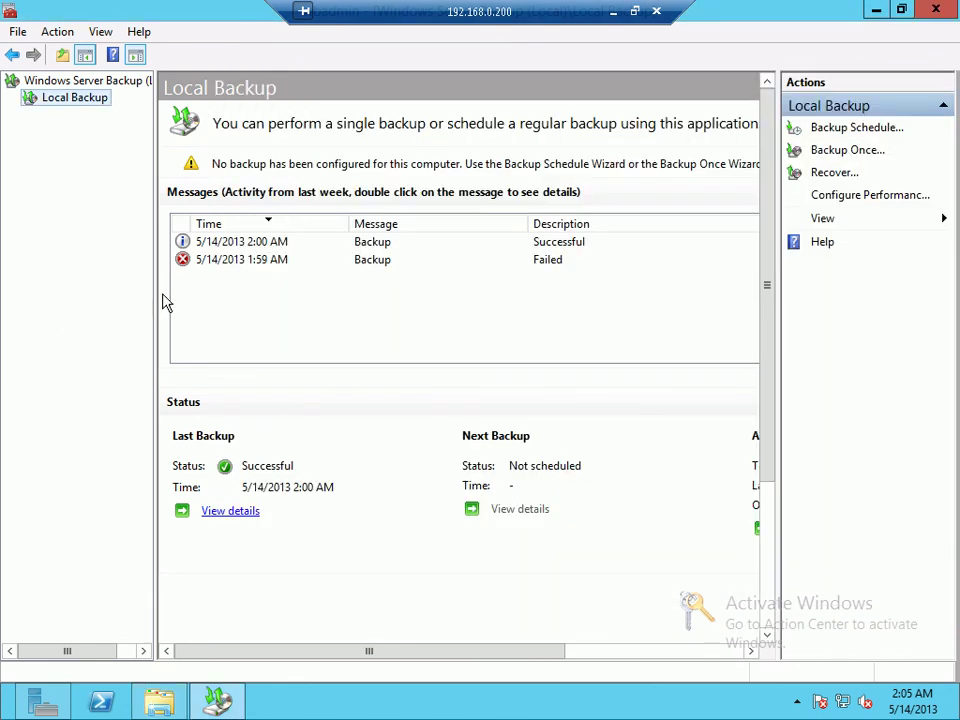
Step: Start a custom backup schedule that includes the C:\X folder
{"action": "left_click", "coordinate": [856, 129]}
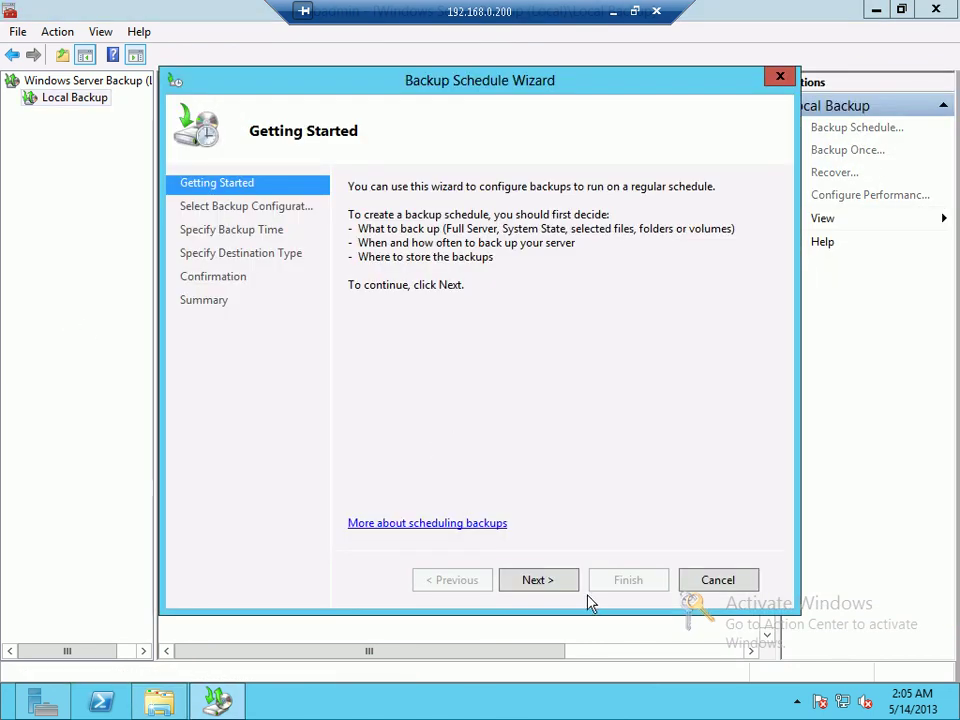
{"action": "left_click", "coordinate": [572, 586]}
{"action": "left_click", "coordinate": [381, 270]}
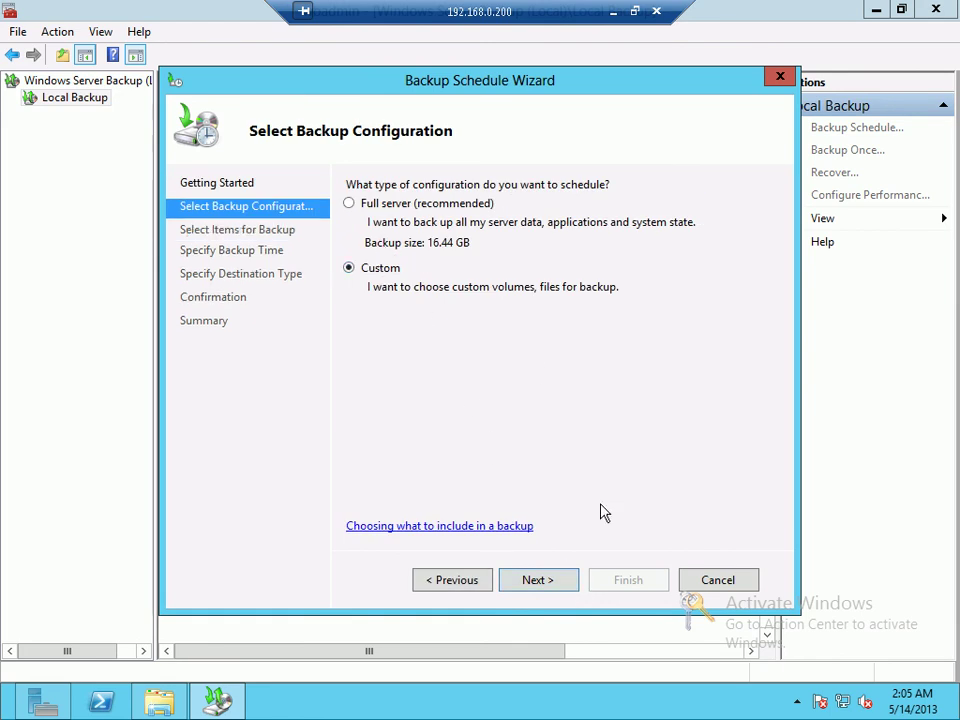
{"action": "left_click", "coordinate": [574, 581]}
{"action": "left_click", "coordinate": [594, 458]}
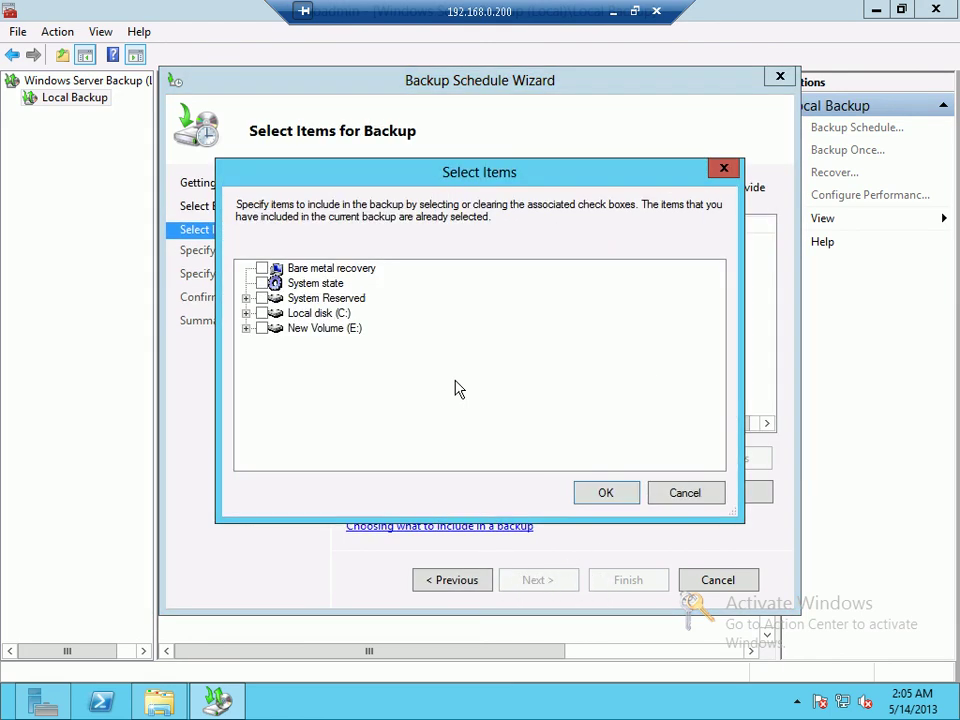
{"action": "left_click", "coordinate": [247, 314]}
{"action": "scroll", "coordinate": [285, 470], "scroll_direction": "down", "scroll_amount": 1}
{"action": "left_click", "coordinate": [279, 448]}
{"action": "left_click", "coordinate": [603, 492]}
{"action": "left_click", "coordinate": [562, 592]}
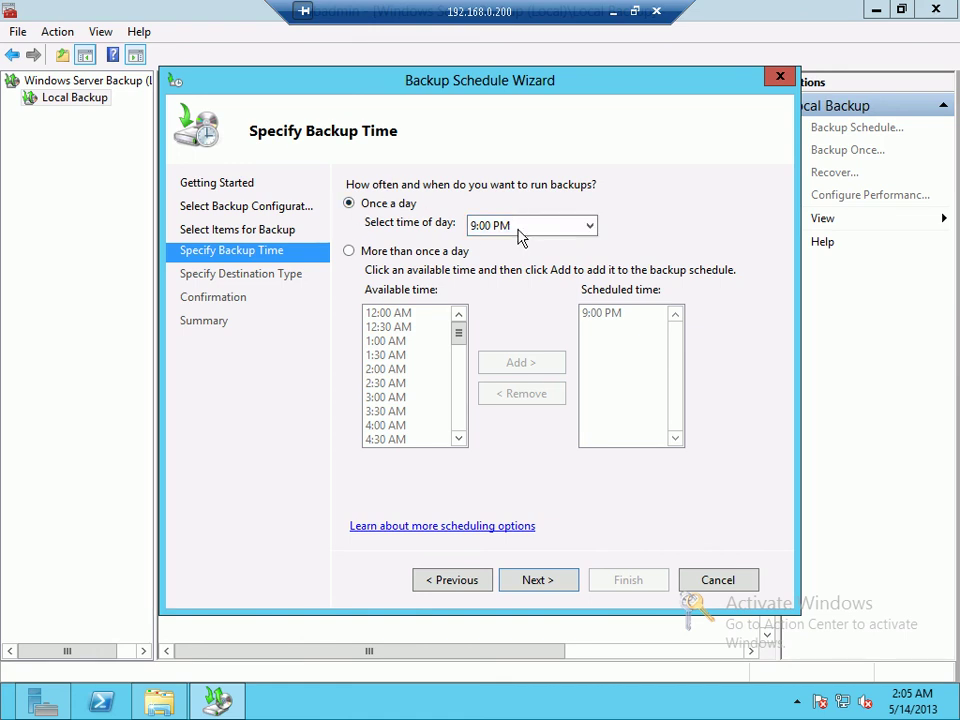
Step: Schedule backups more than once a day, picking times such as 12:00 AM, 12:30 AM and 4:30 AM
{"action": "left_click", "coordinate": [422, 255]}
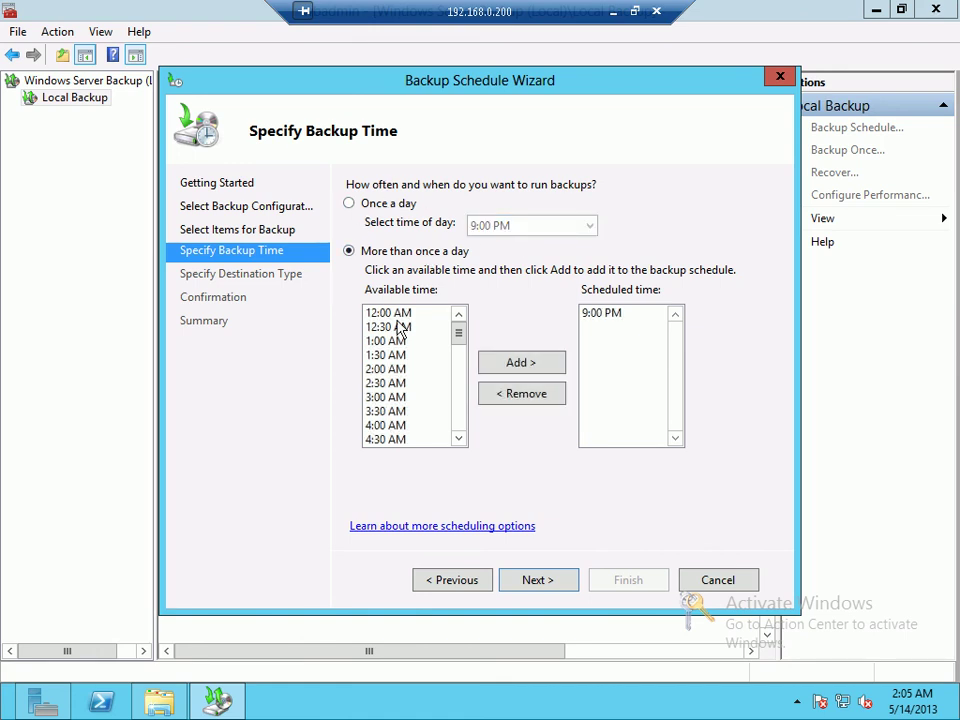
{"action": "left_click", "coordinate": [401, 318]}
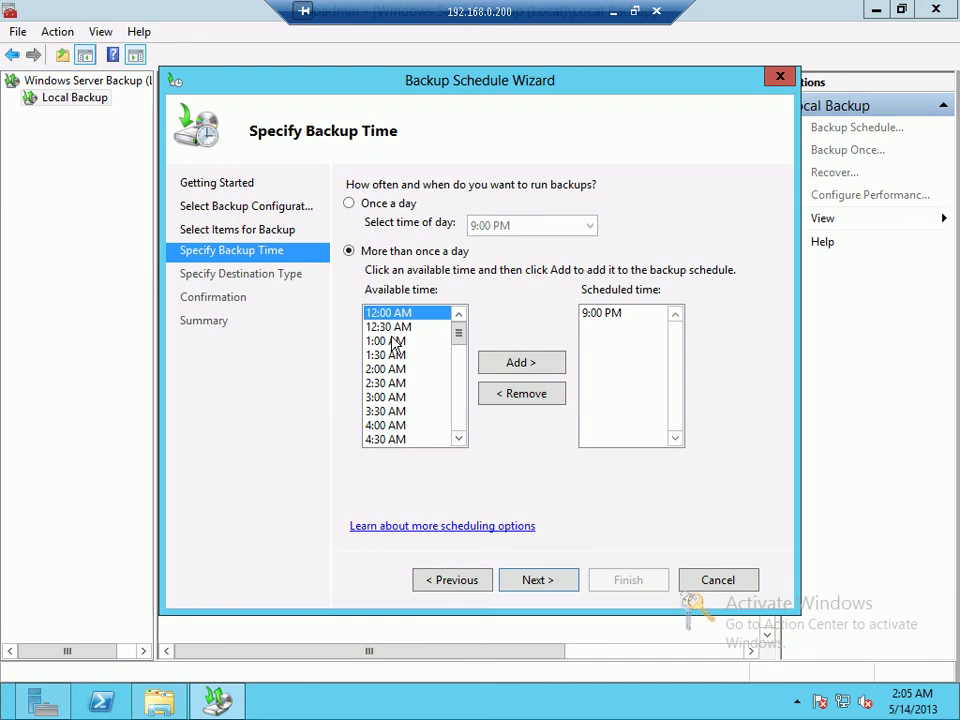
{"action": "left_click", "coordinate": [390, 332]}
{"action": "scroll", "coordinate": [390, 338], "scroll_direction": "down", "scroll_amount": 1}
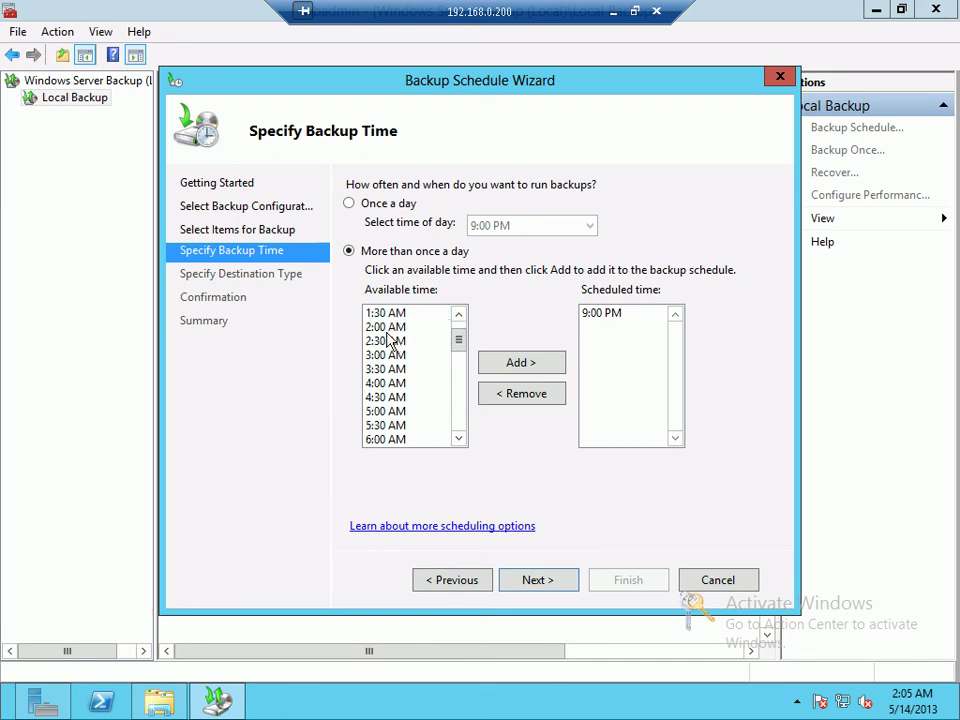
{"action": "scroll", "coordinate": [390, 340], "scroll_direction": "down", "scroll_amount": 1}
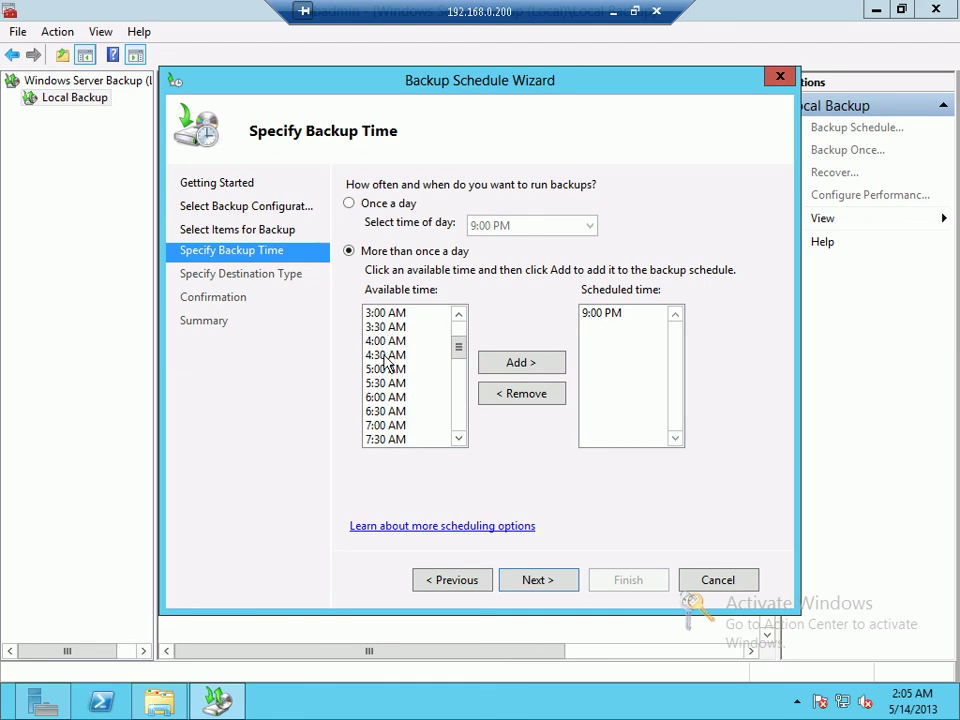
{"action": "left_click", "coordinate": [387, 357]}
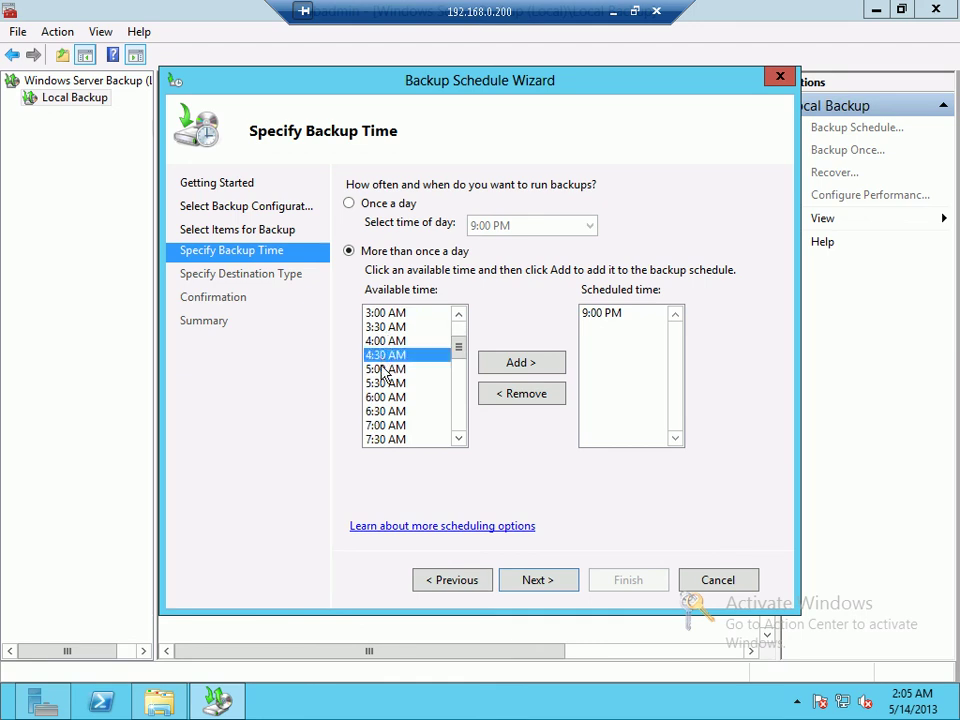
{"action": "scroll", "coordinate": [387, 362], "scroll_direction": "down", "scroll_amount": 4}
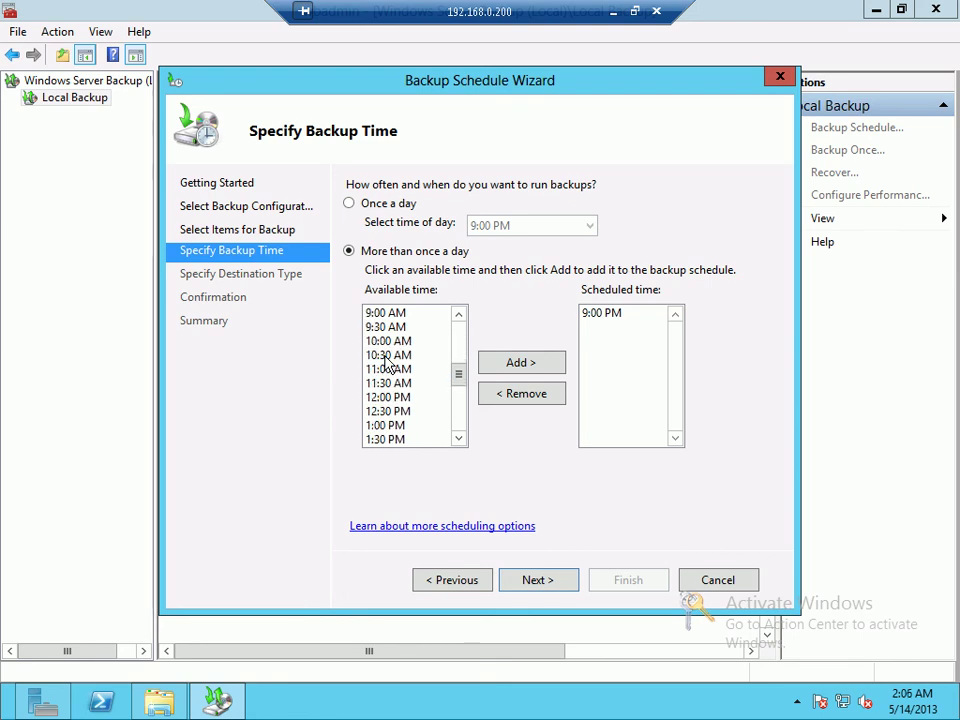
{"action": "scroll", "coordinate": [387, 362], "scroll_direction": "down", "scroll_amount": 7}
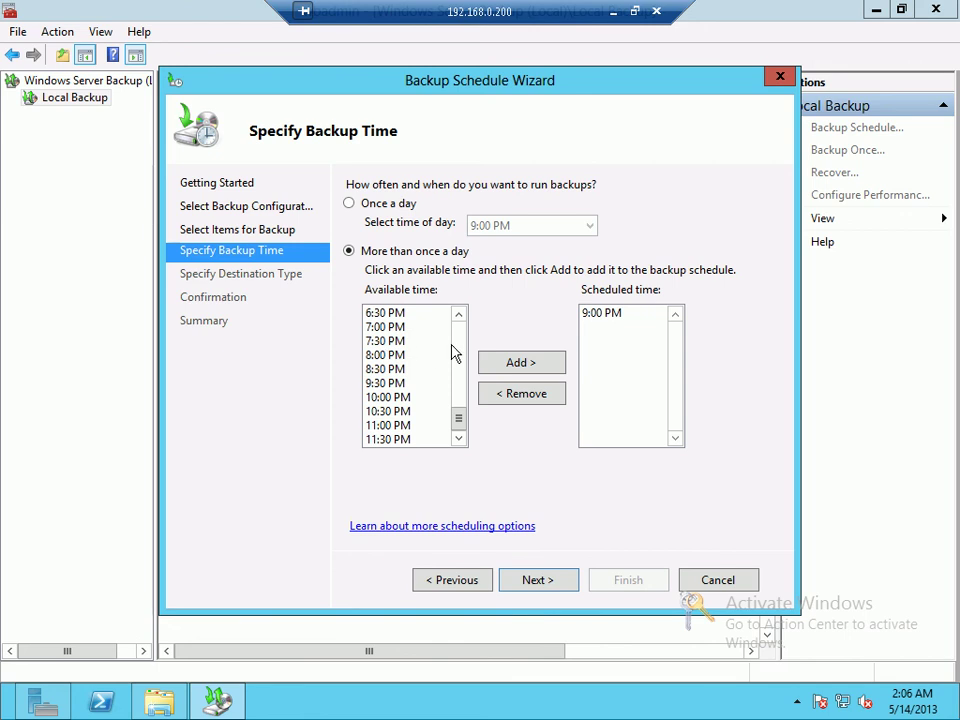
{"action": "left_click", "coordinate": [549, 582]}
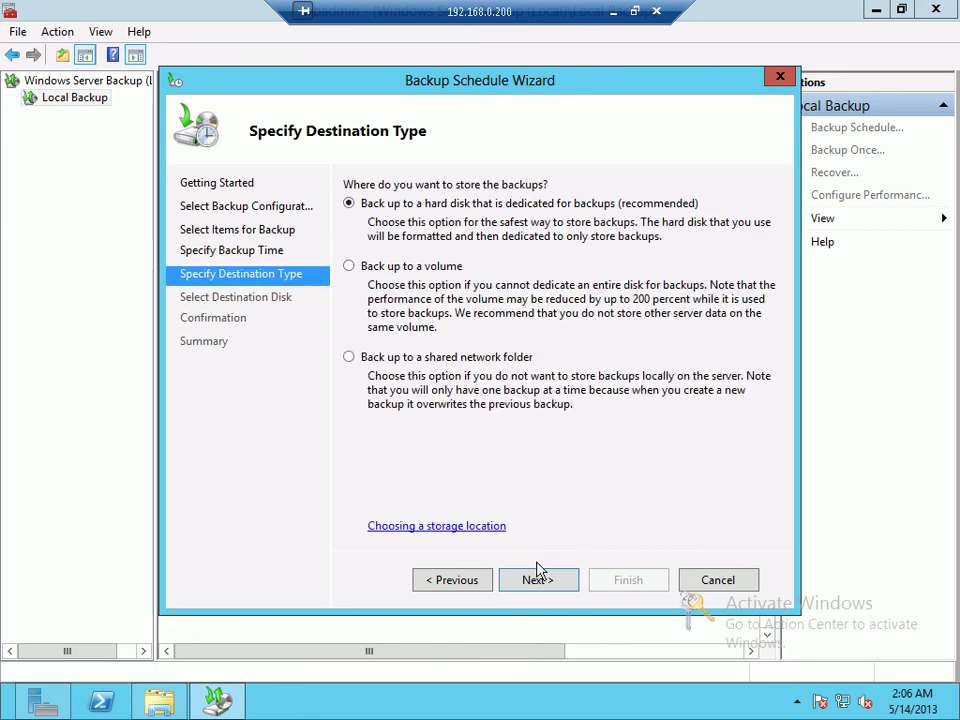
Step: Choose a shared network folder as the destination and acknowledge its warning
{"action": "left_click", "coordinate": [487, 360]}
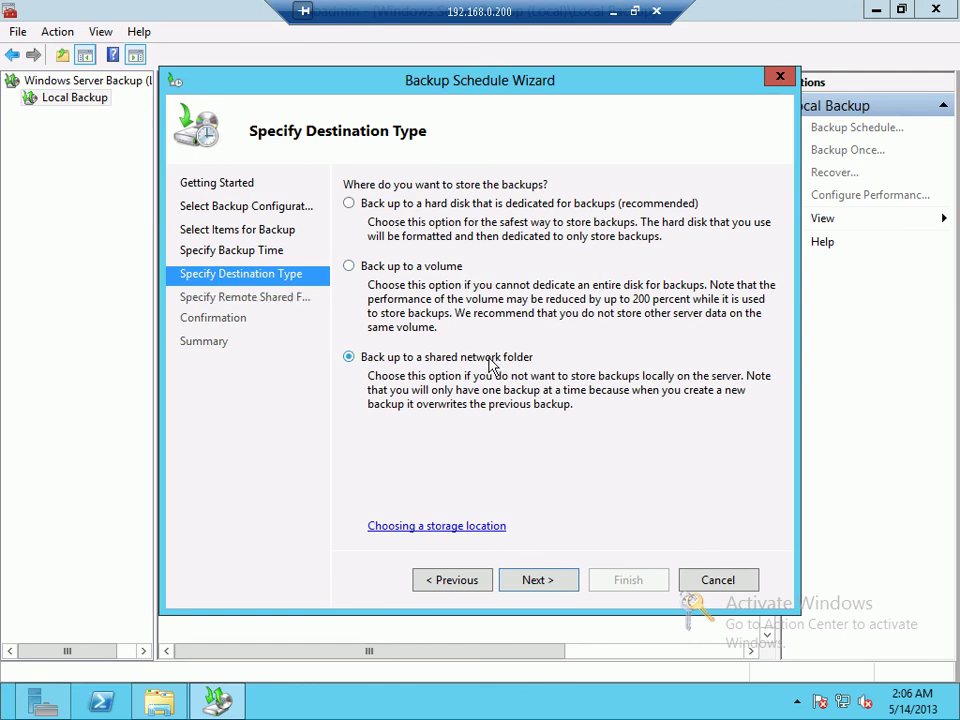
{"action": "left_click", "coordinate": [540, 579]}
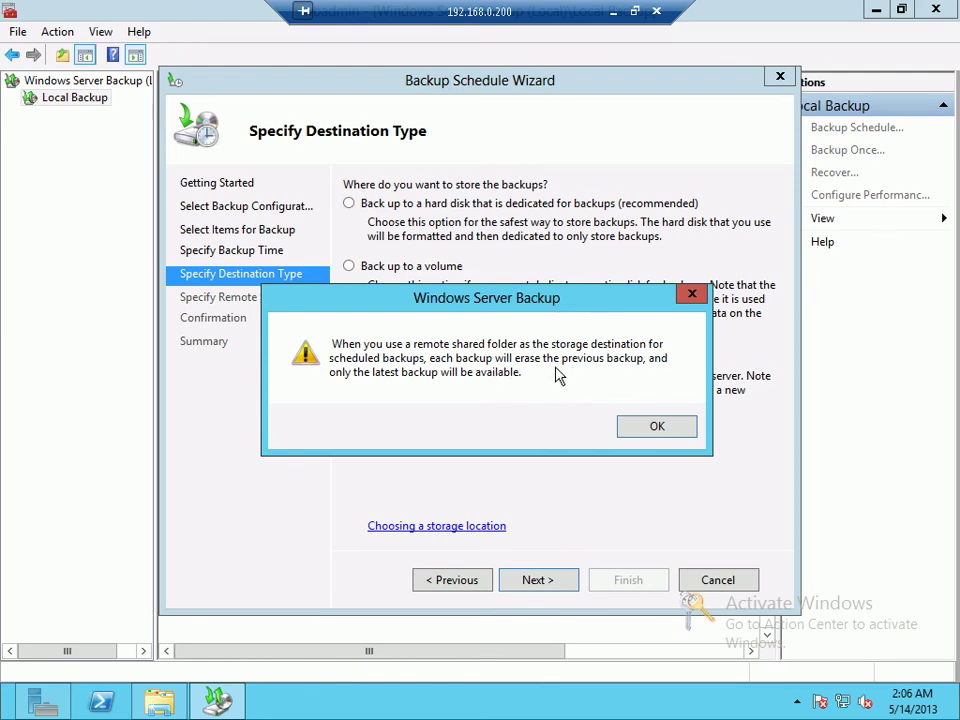
{"action": "left_click_drag", "start_coordinate": [482, 306], "coordinate": [470, 362]}
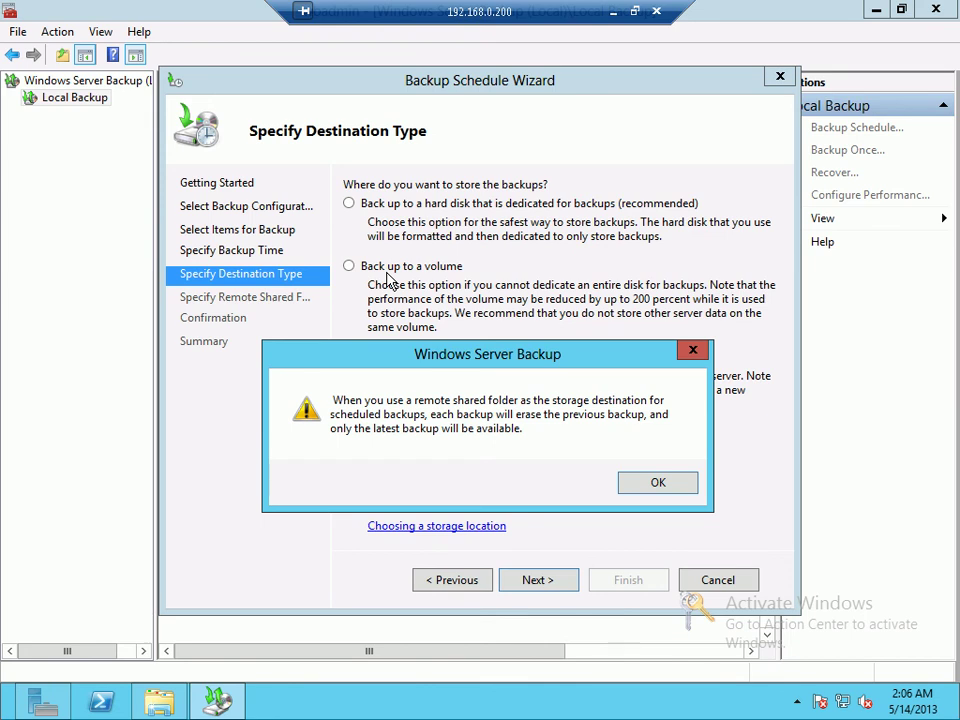
{"action": "left_click_drag", "start_coordinate": [397, 372], "coordinate": [375, 452]}
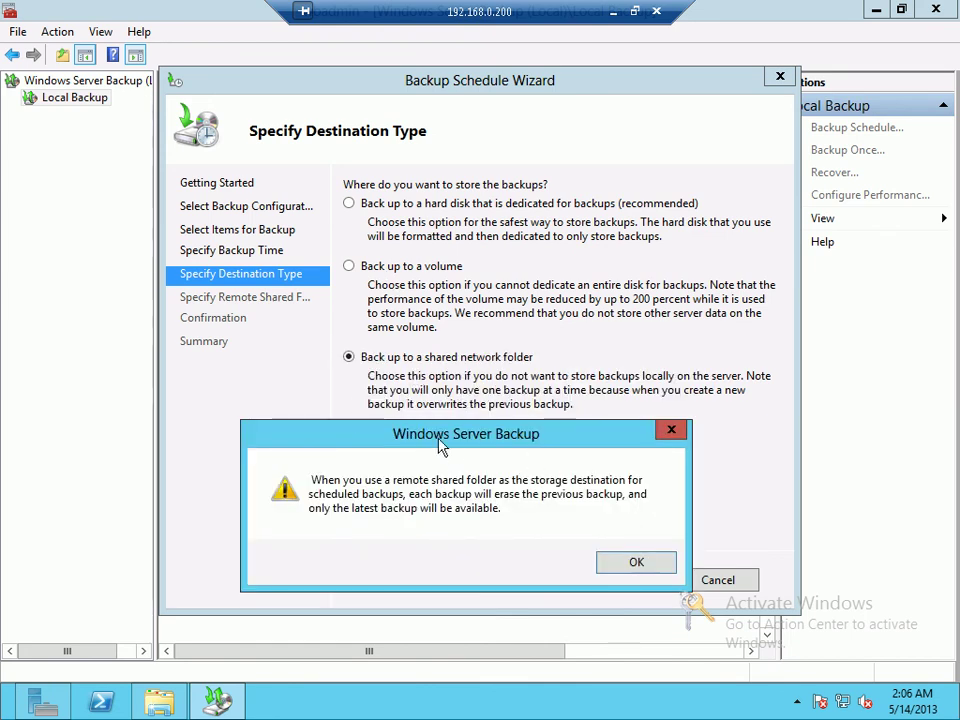
{"action": "left_click_drag", "start_coordinate": [403, 431], "coordinate": [392, 405]}
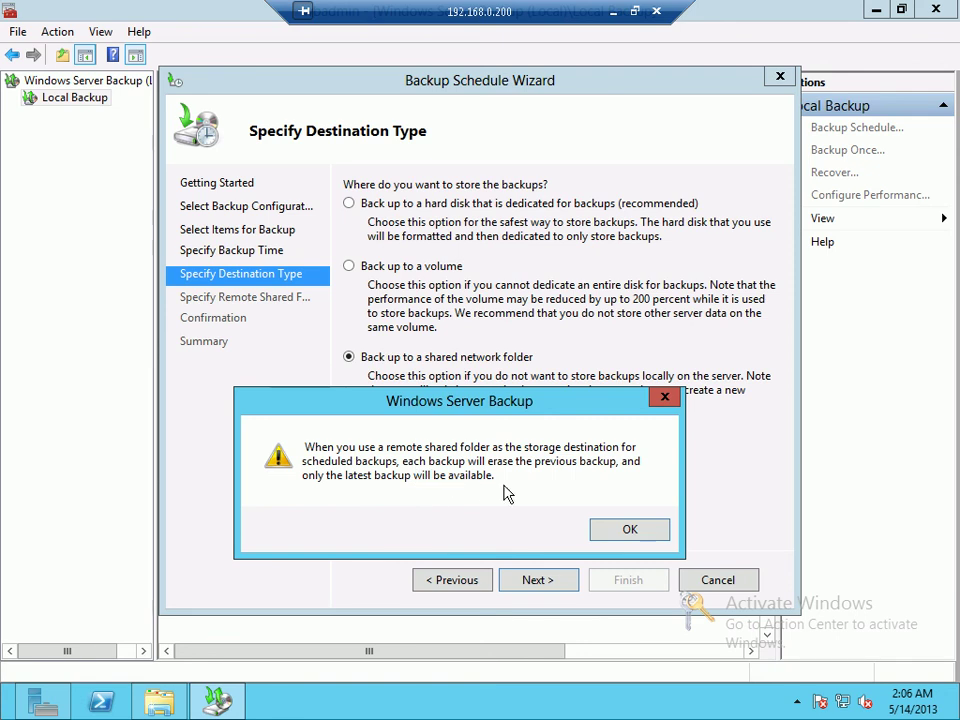
{"action": "left_click", "coordinate": [631, 528]}
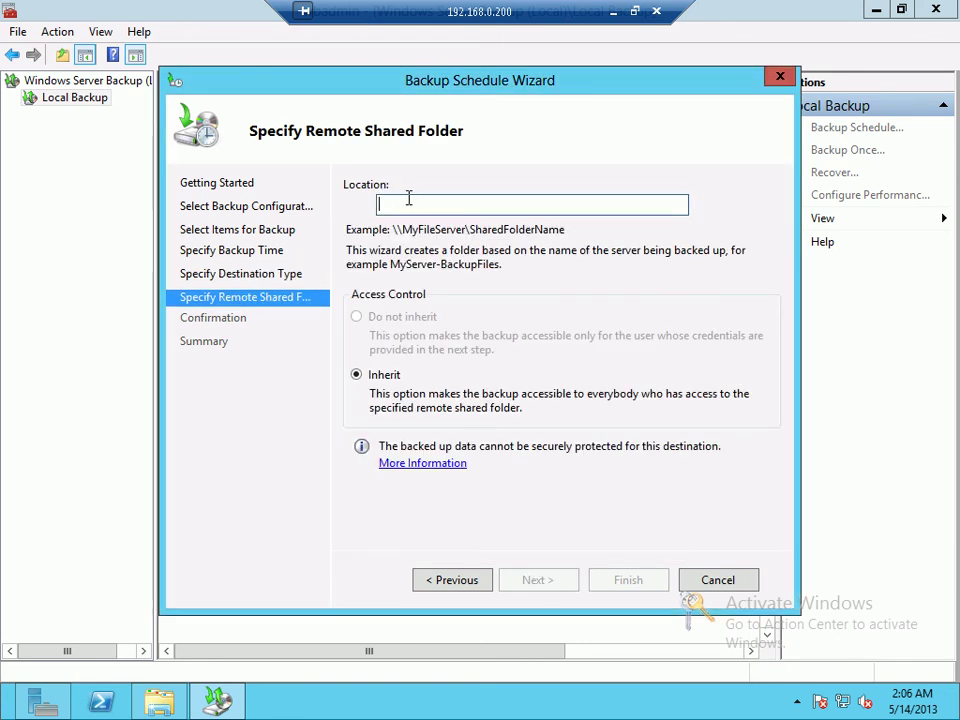
Step: Step back through the wizard and cancel the backup schedule without saving
{"action": "left_click", "coordinate": [436, 588]}
{"action": "left_click", "coordinate": [436, 588]}
{"action": "left_click", "coordinate": [709, 579]}
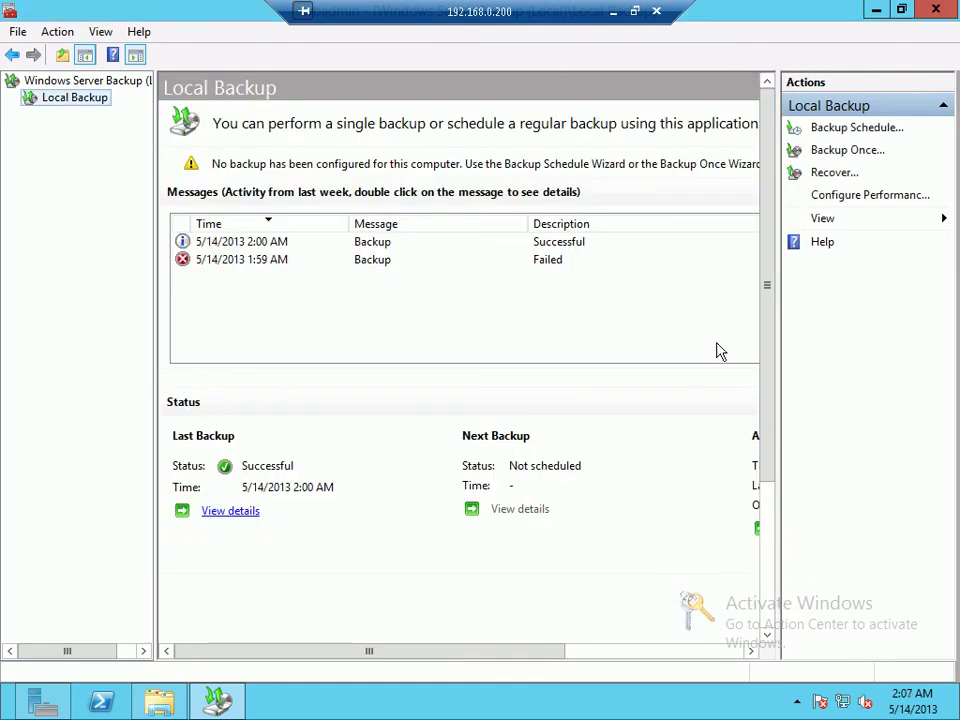
Step: Start a recovery using the backup stored on this server
{"action": "left_click", "coordinate": [838, 175]}
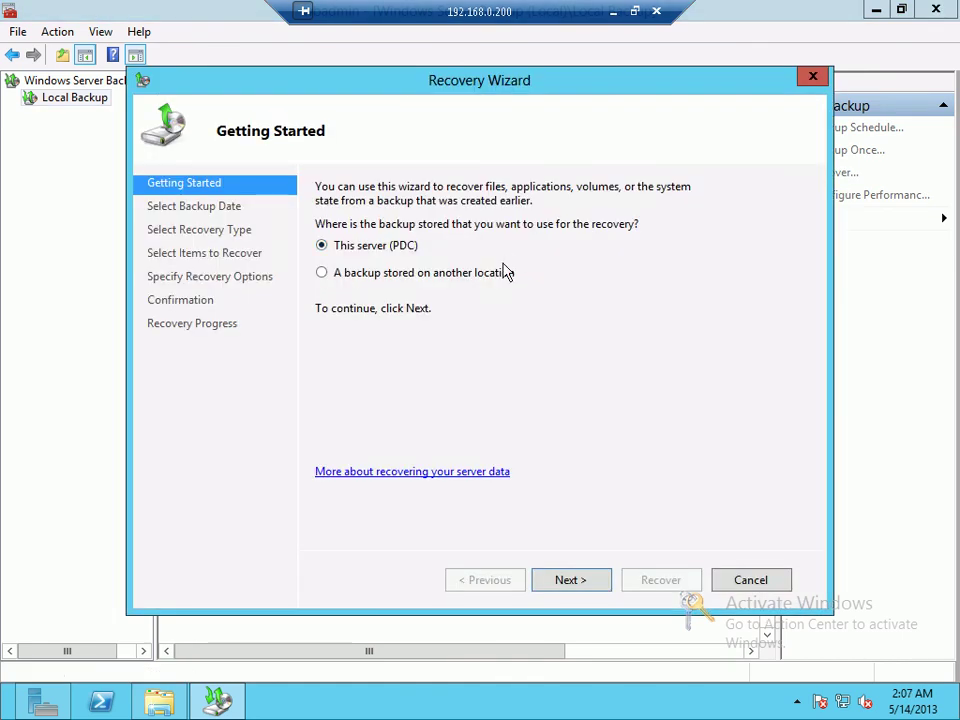
{"action": "left_click_drag", "start_coordinate": [365, 85], "coordinate": [465, 88]}
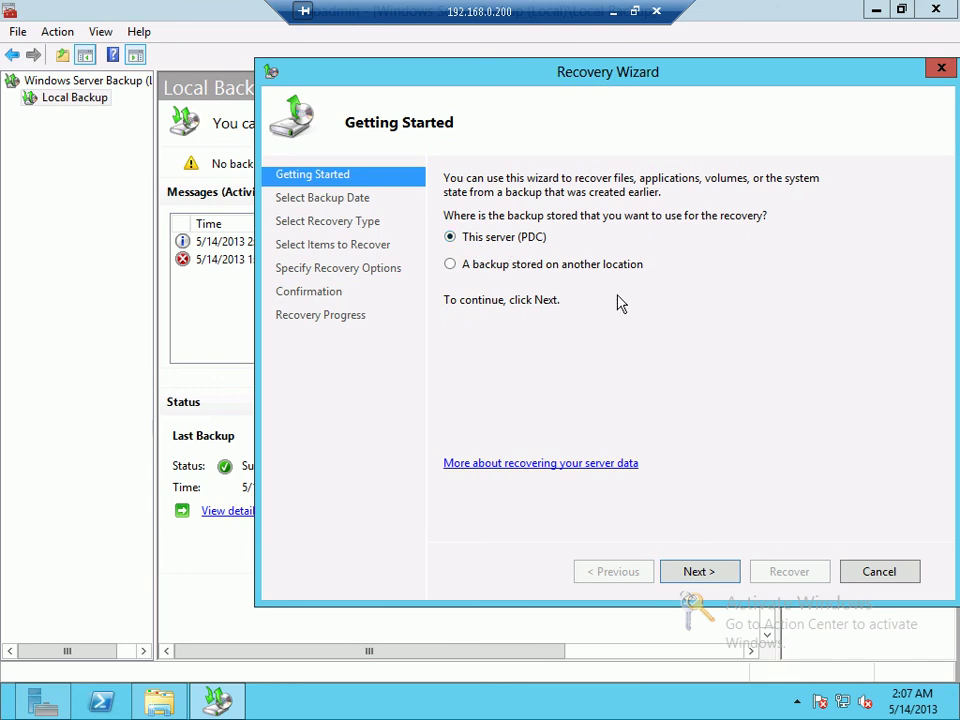
{"action": "left_click", "coordinate": [489, 272]}
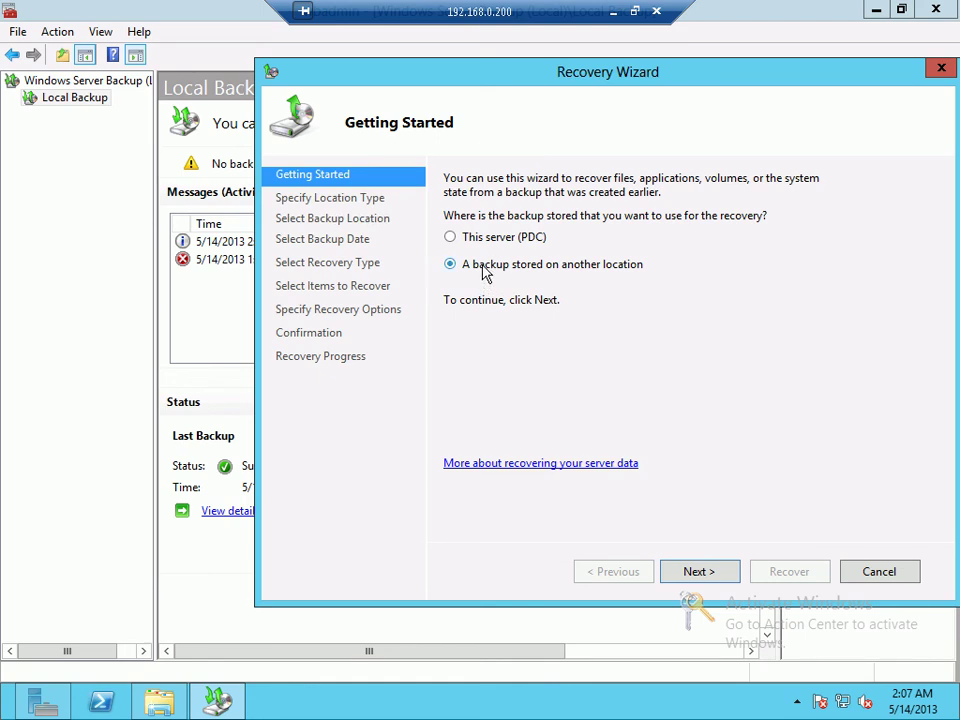
{"action": "left_click", "coordinate": [476, 243]}
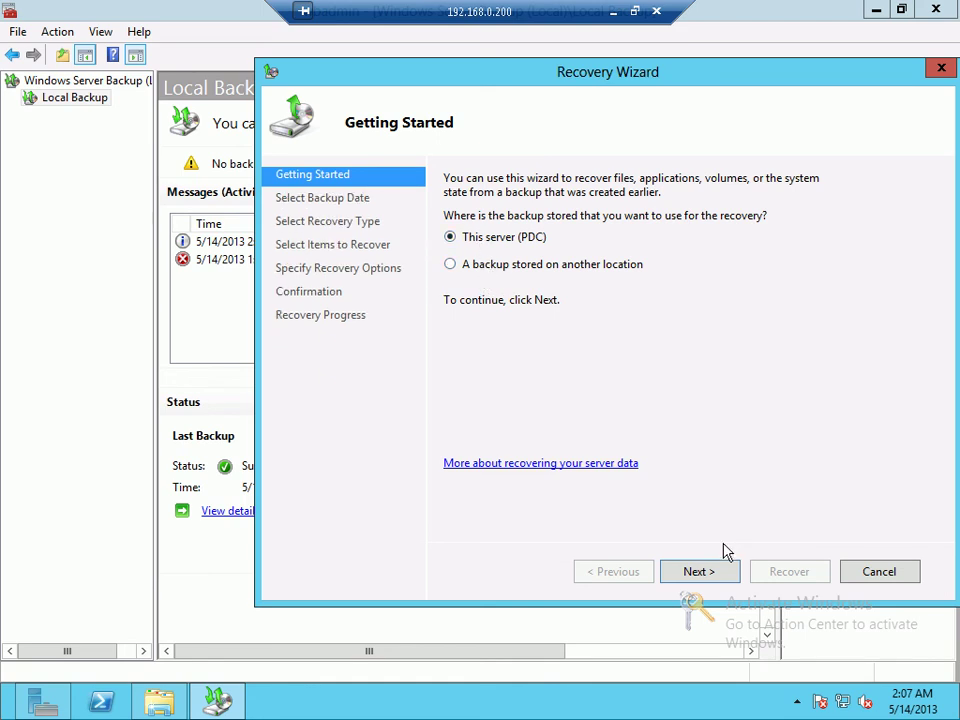
{"action": "left_click", "coordinate": [695, 571]}
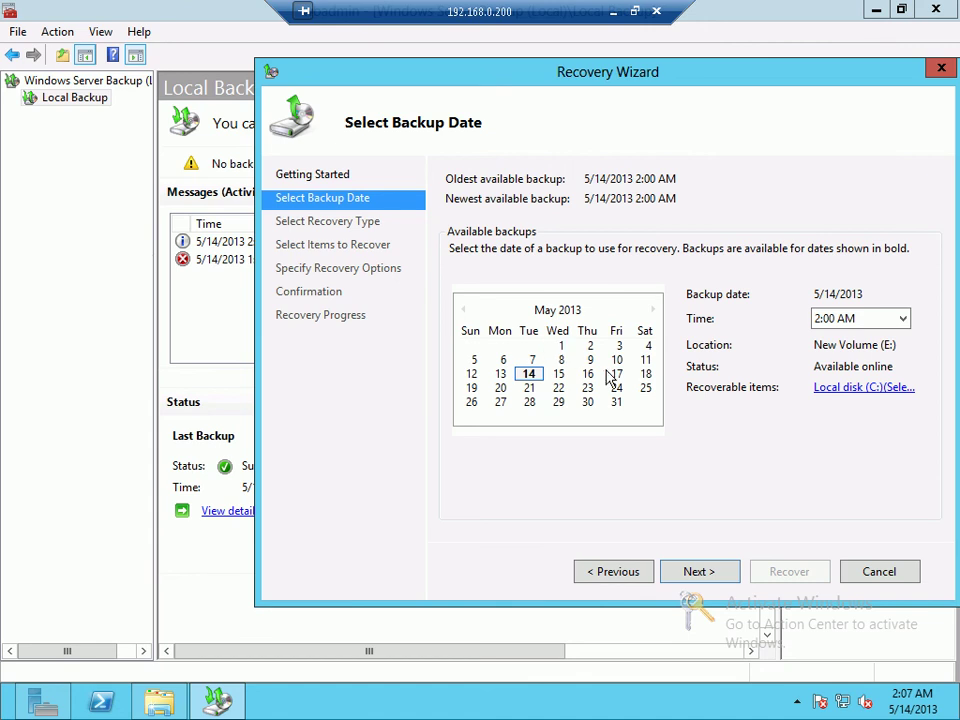
Step: Accept the 5/14/2013 2:00 AM backup after reviewing its recoverable items
{"action": "left_click", "coordinate": [875, 394]}
{"action": "left_click", "coordinate": [542, 272]}
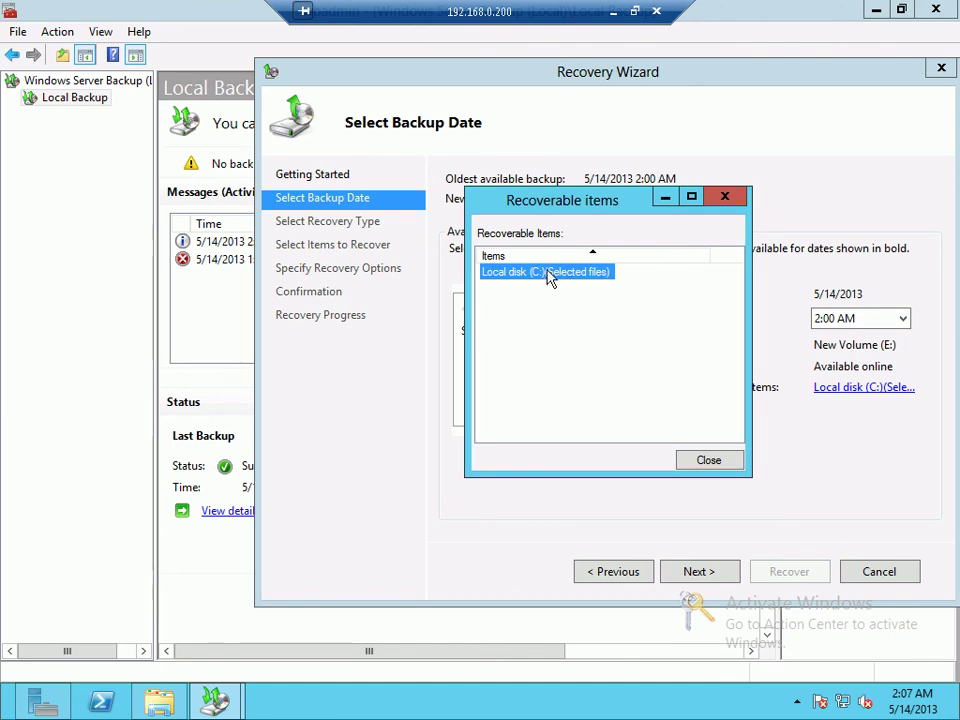
{"action": "left_click", "coordinate": [691, 457]}
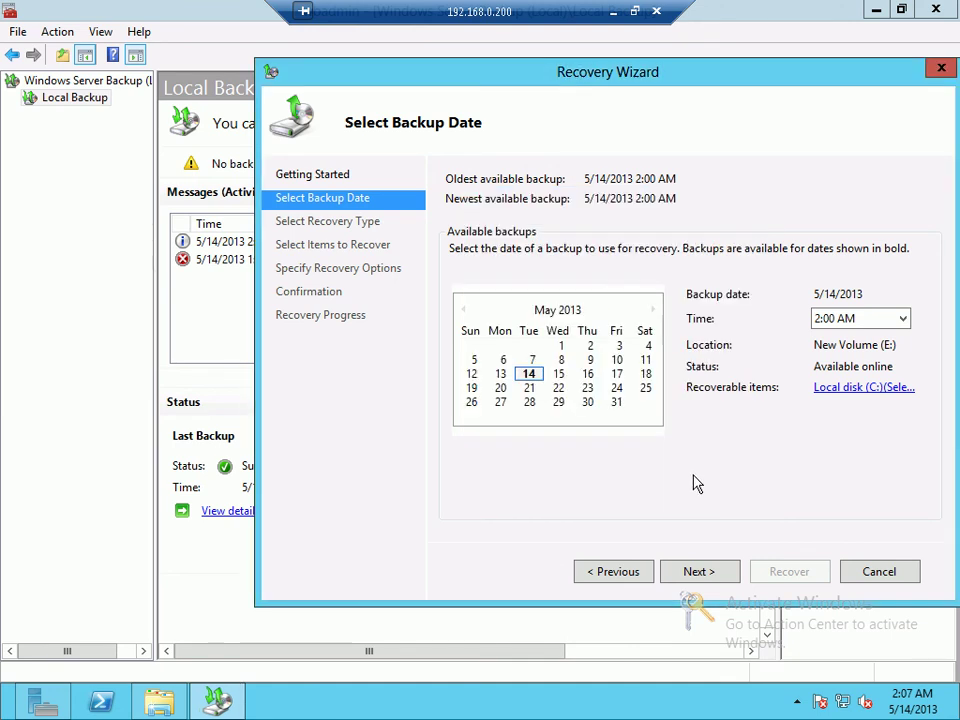
{"action": "left_click", "coordinate": [699, 567]}
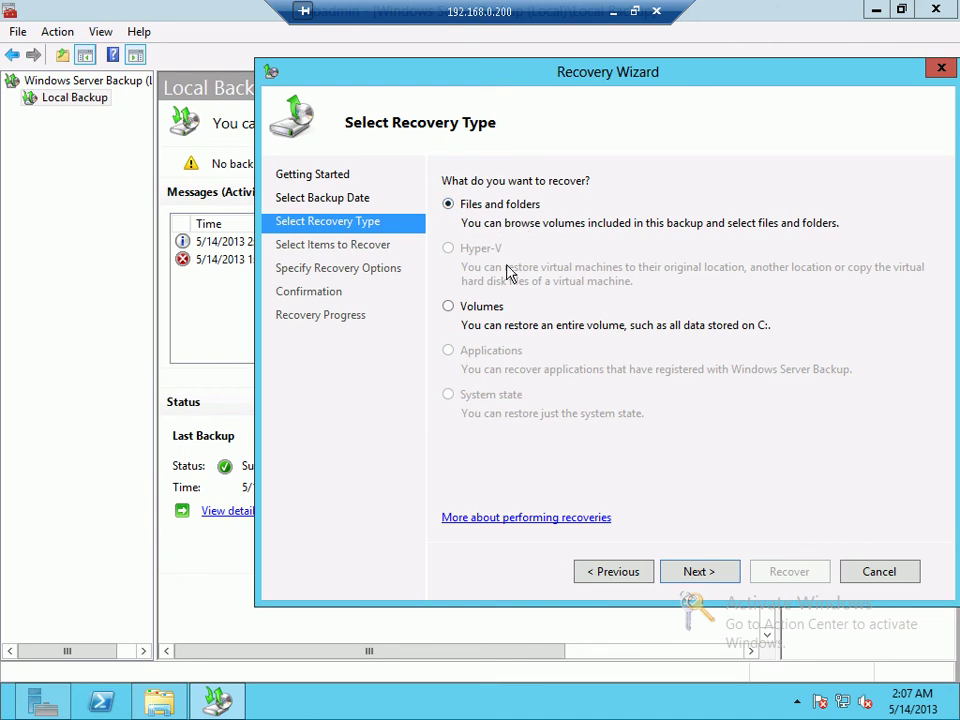
Step: Choose Files and folders as the recovery type
{"action": "left_click", "coordinate": [493, 315]}
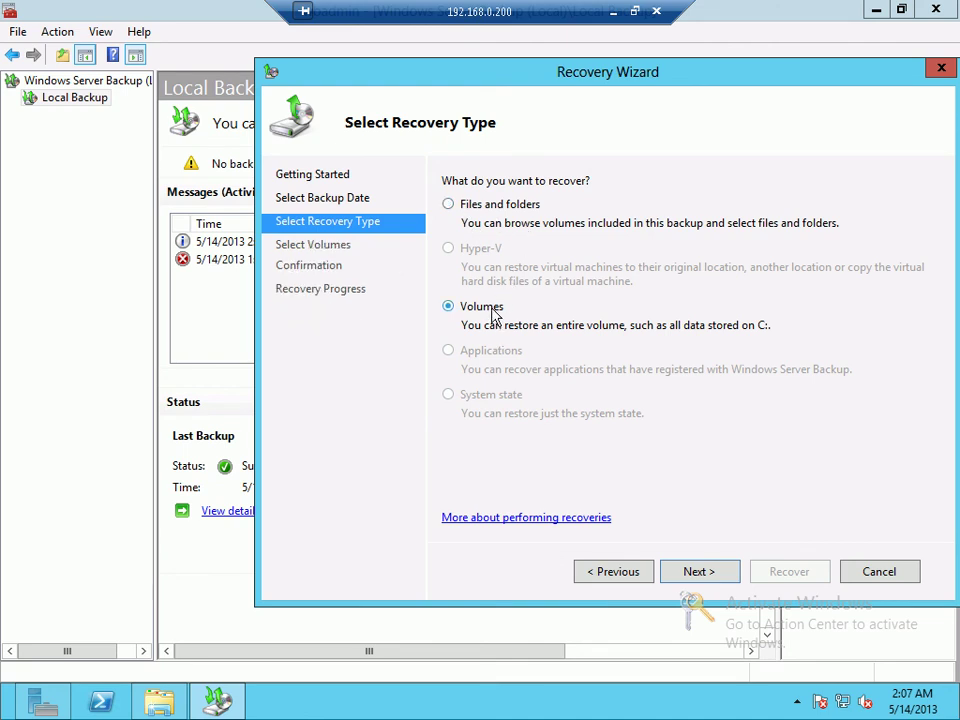
{"action": "left_click", "coordinate": [498, 219]}
{"action": "left_click", "coordinate": [697, 572]}
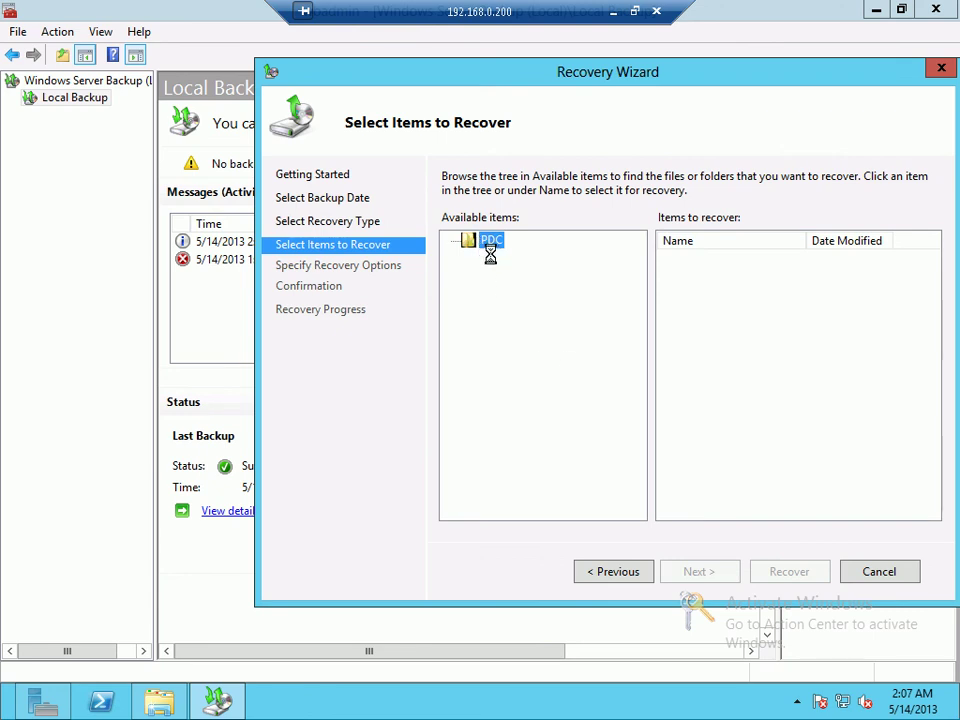
Step: Expand PDC > C: > X > Data and select all six text files for recovery
{"action": "left_click", "coordinate": [451, 242]}
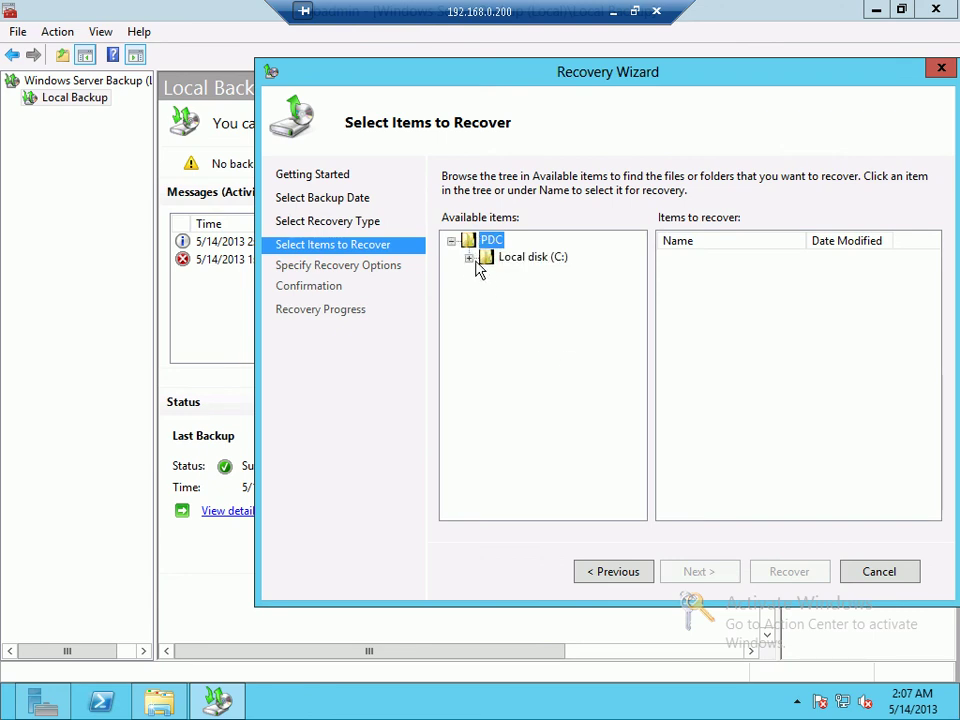
{"action": "left_click", "coordinate": [469, 257]}
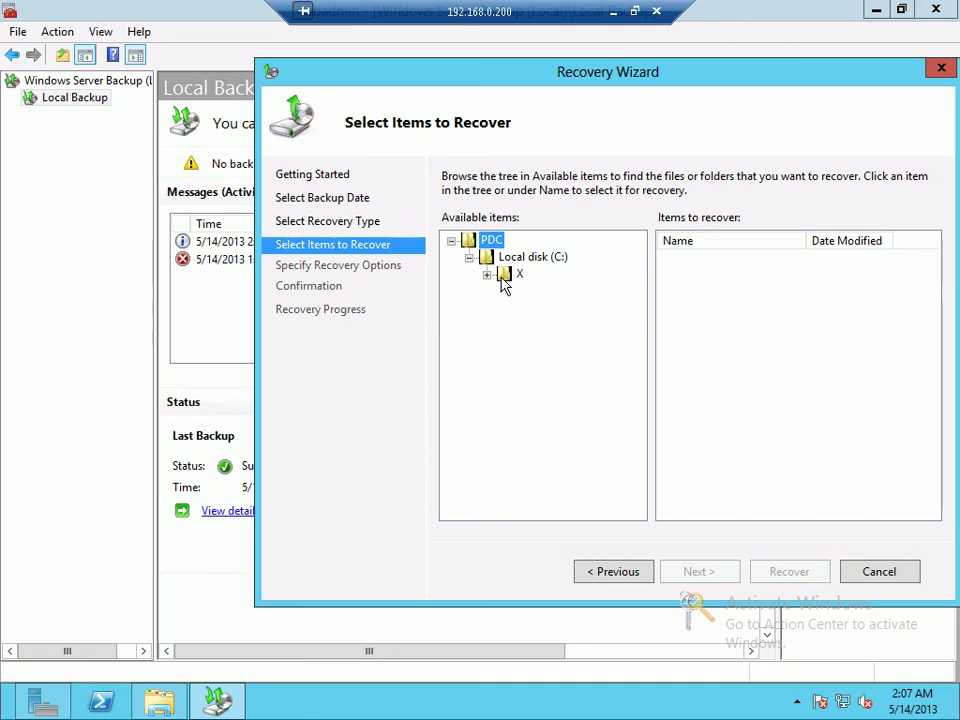
{"action": "left_click", "coordinate": [488, 274]}
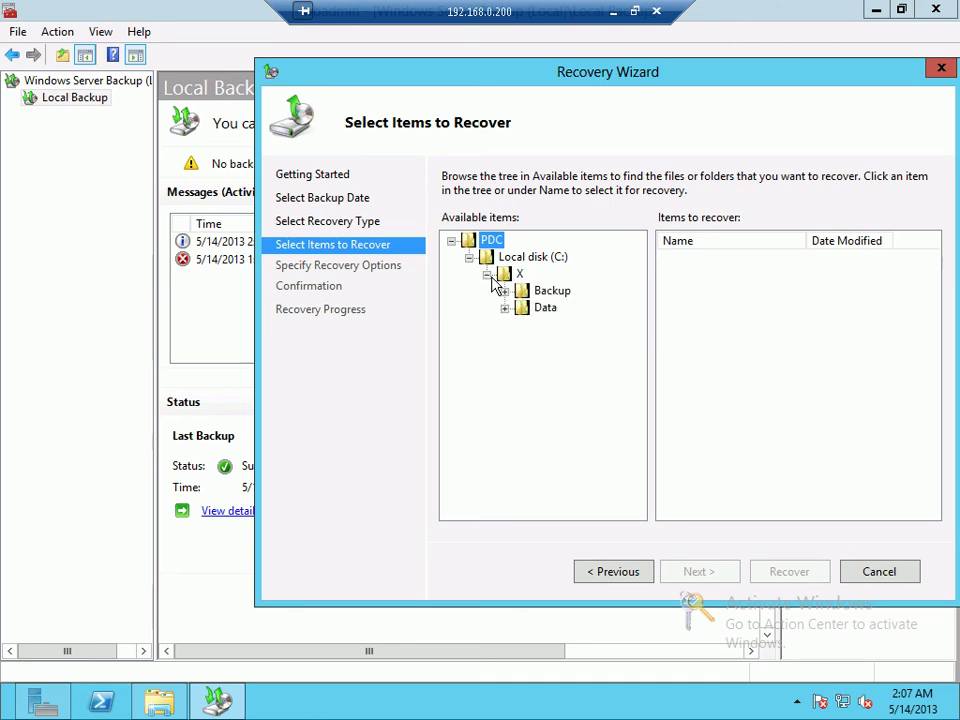
{"action": "left_click", "coordinate": [547, 294]}
{"action": "left_click", "coordinate": [540, 309]}
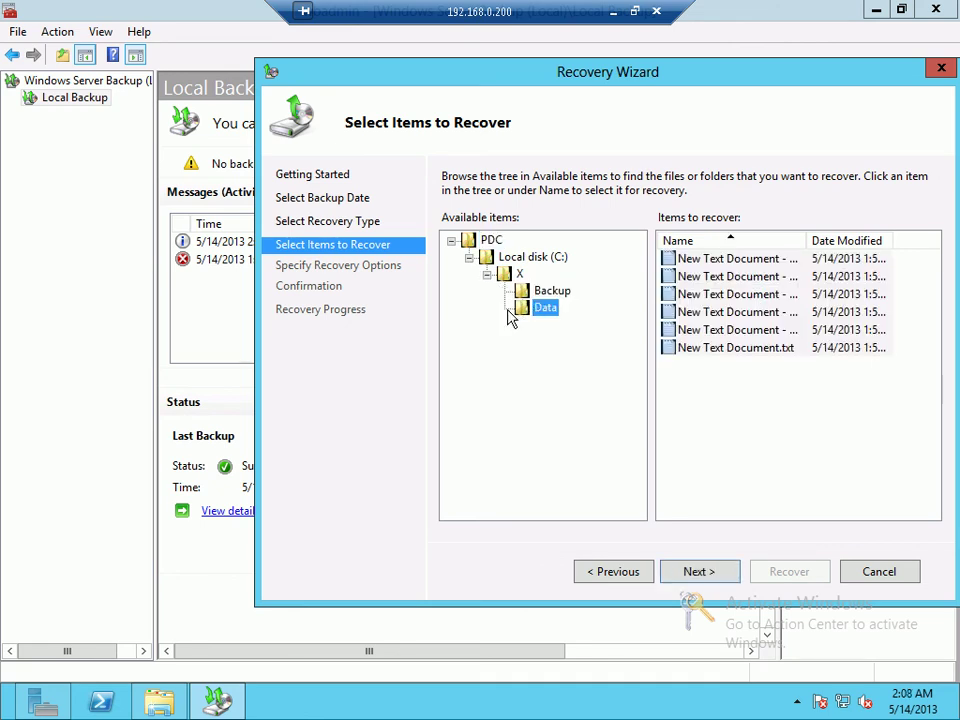
{"action": "left_click", "coordinate": [720, 329]}
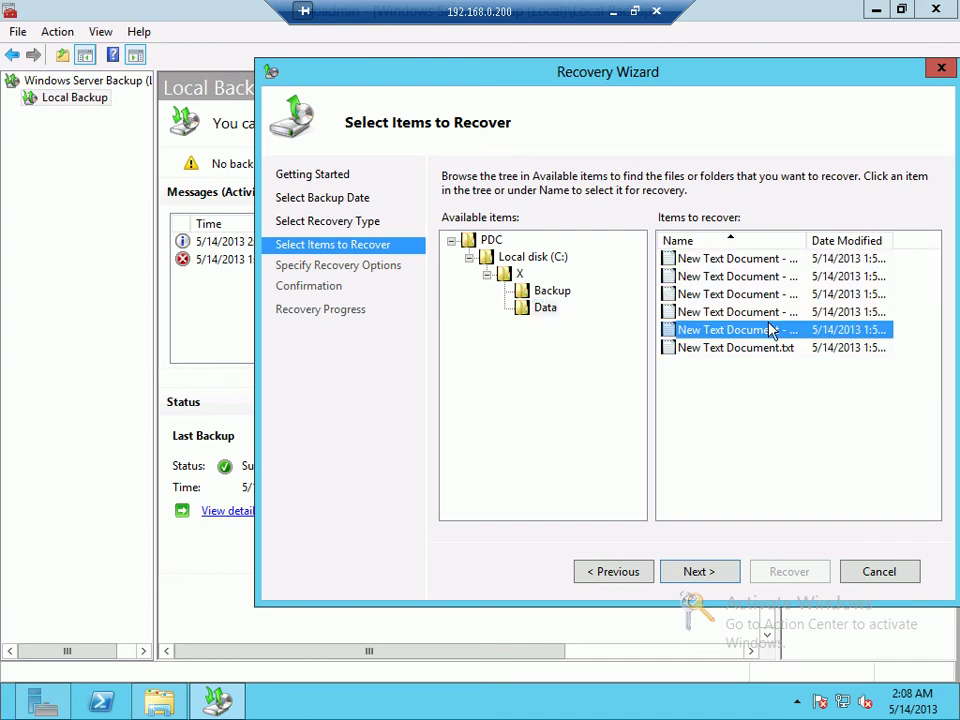
{"action": "left_click", "coordinate": [738, 313]}
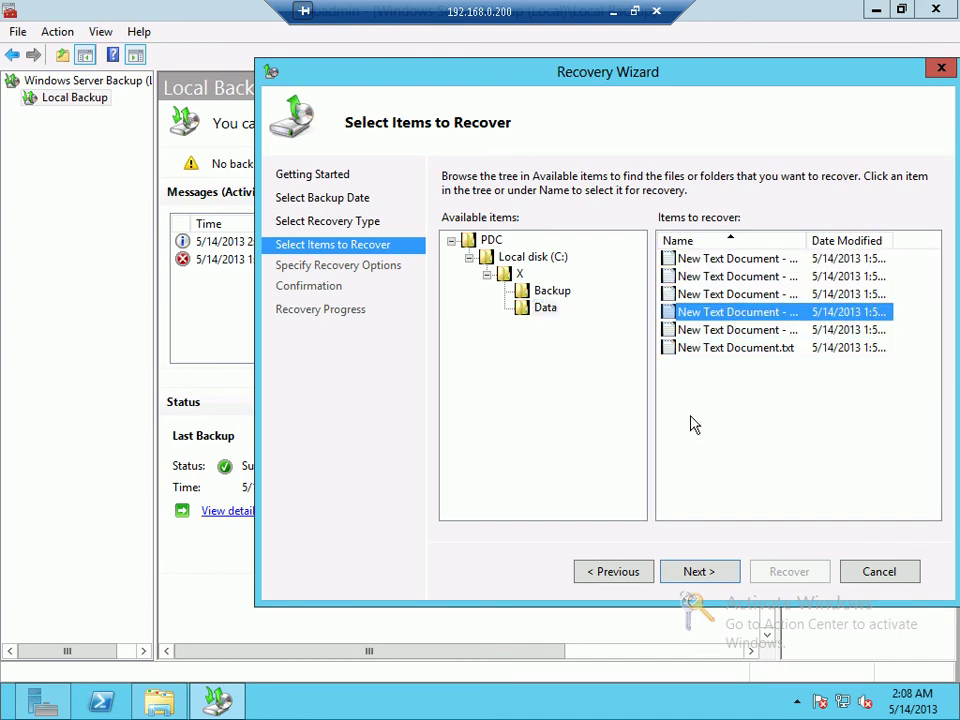
{"action": "key", "text": "ctrl+a"}
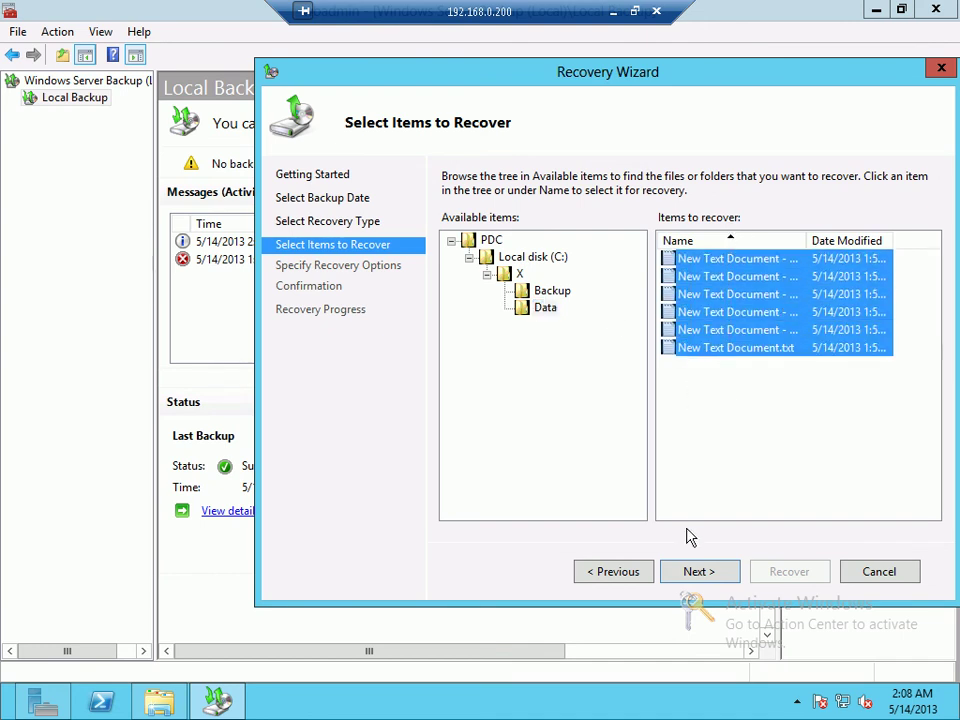
{"action": "left_click", "coordinate": [699, 576]}
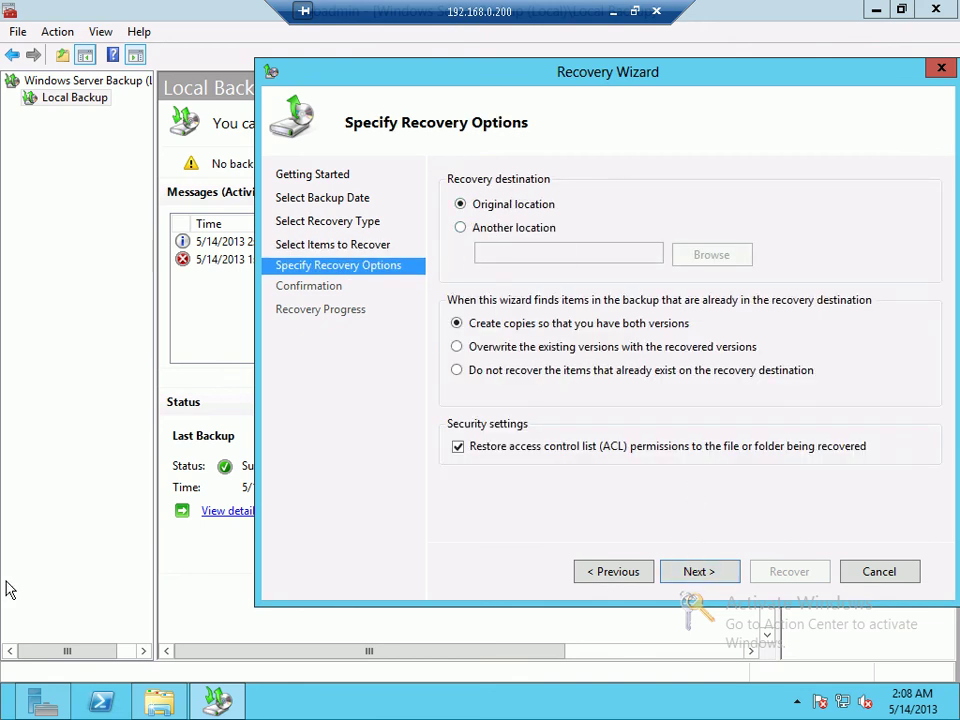
{"action": "left_click", "coordinate": [160, 701]}
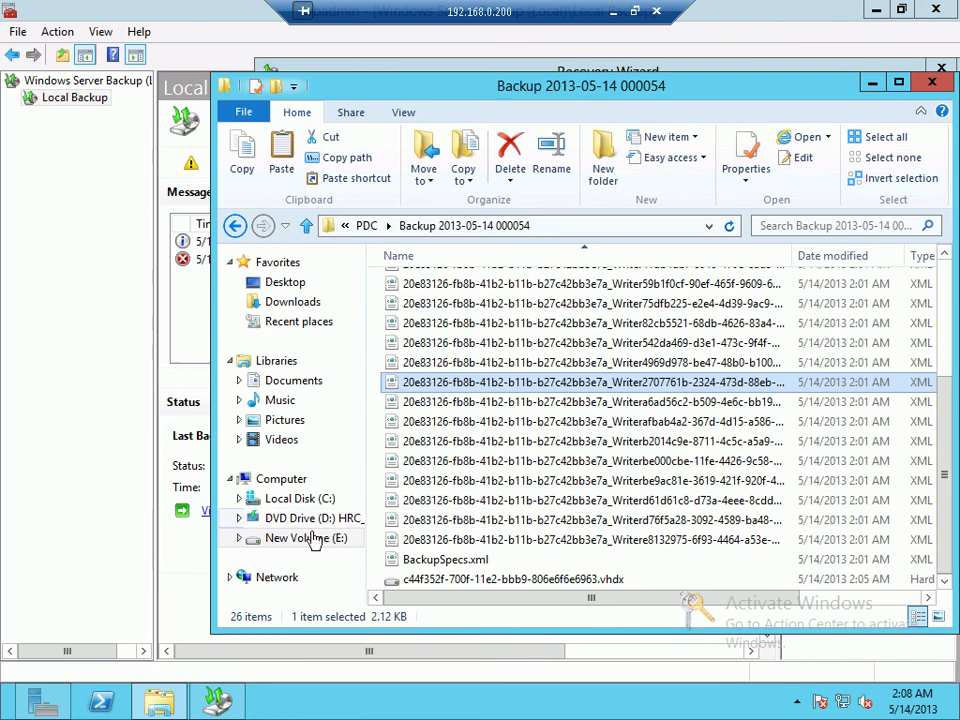
Step: Permanently delete the Backup and Data folders inside C:\X with Shift+Delete
{"action": "left_click", "coordinate": [300, 498]}
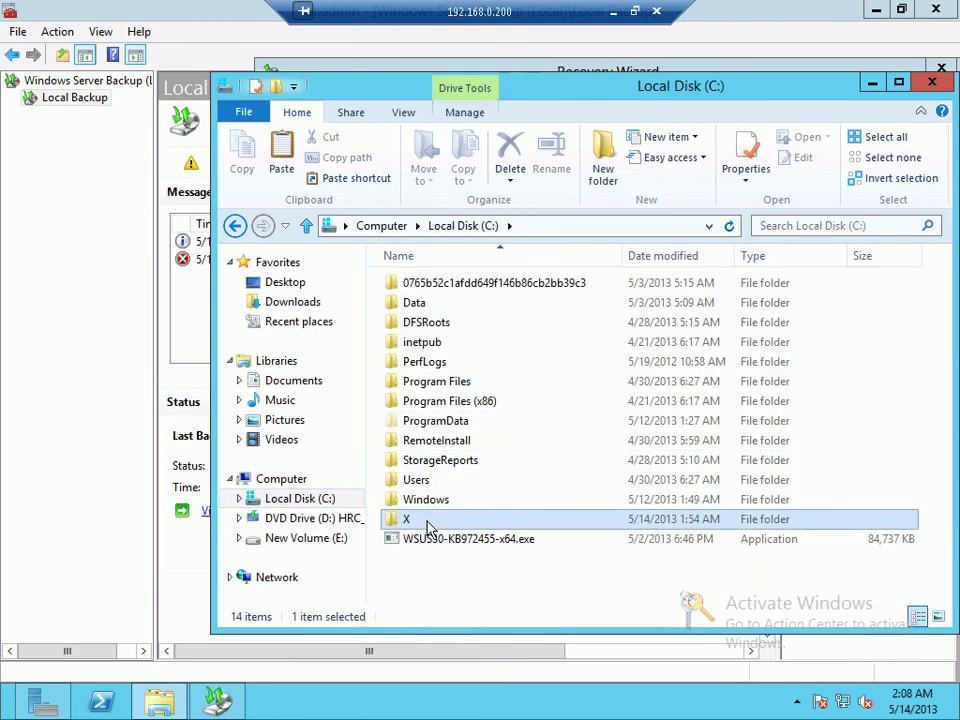
{"action": "double_click", "coordinate": [429, 517]}
{"action": "key", "text": "ctrl+a"}
{"action": "key", "text": "shift+Delete"}
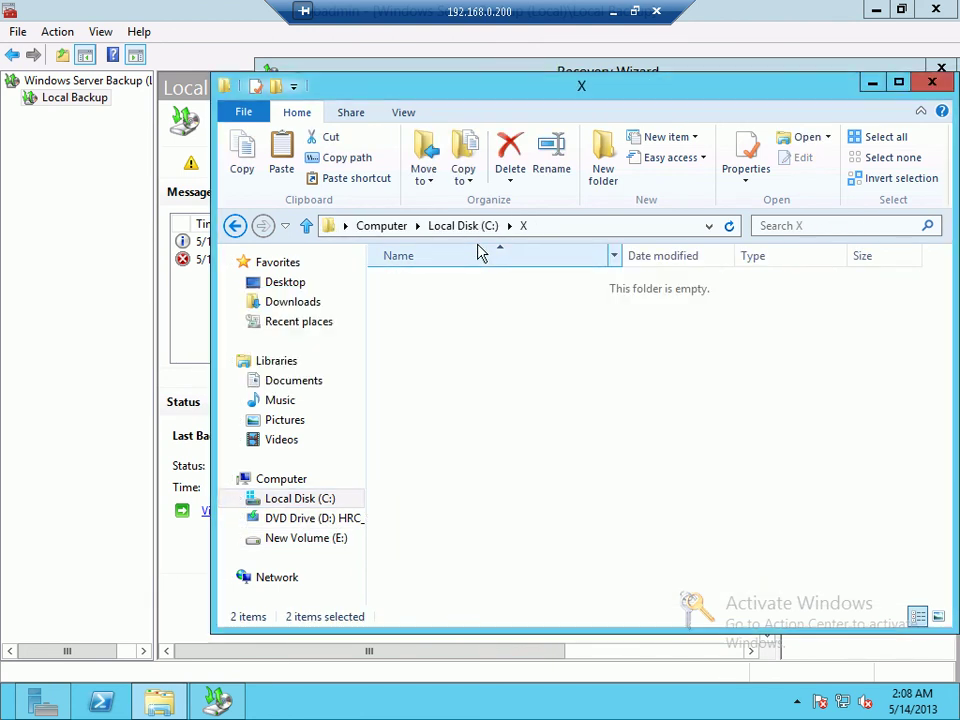
{"action": "key", "text": "Return"}
Step: Try opening the Data folder, dismissing the access denied errors
{"action": "left_click", "coordinate": [160, 548]}
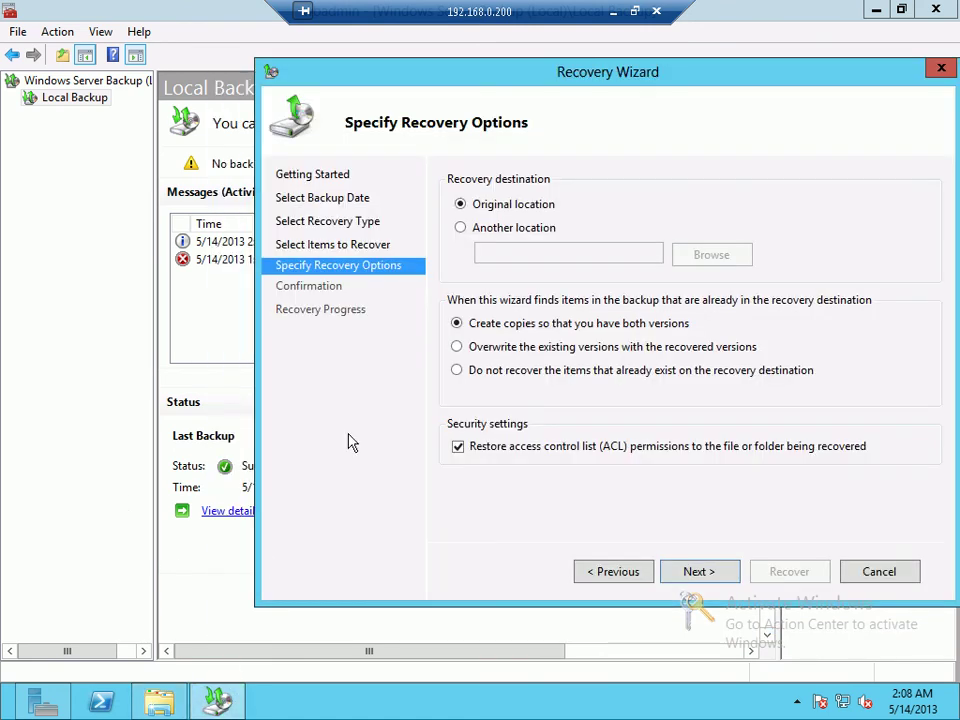
{"action": "left_click", "coordinate": [160, 700]}
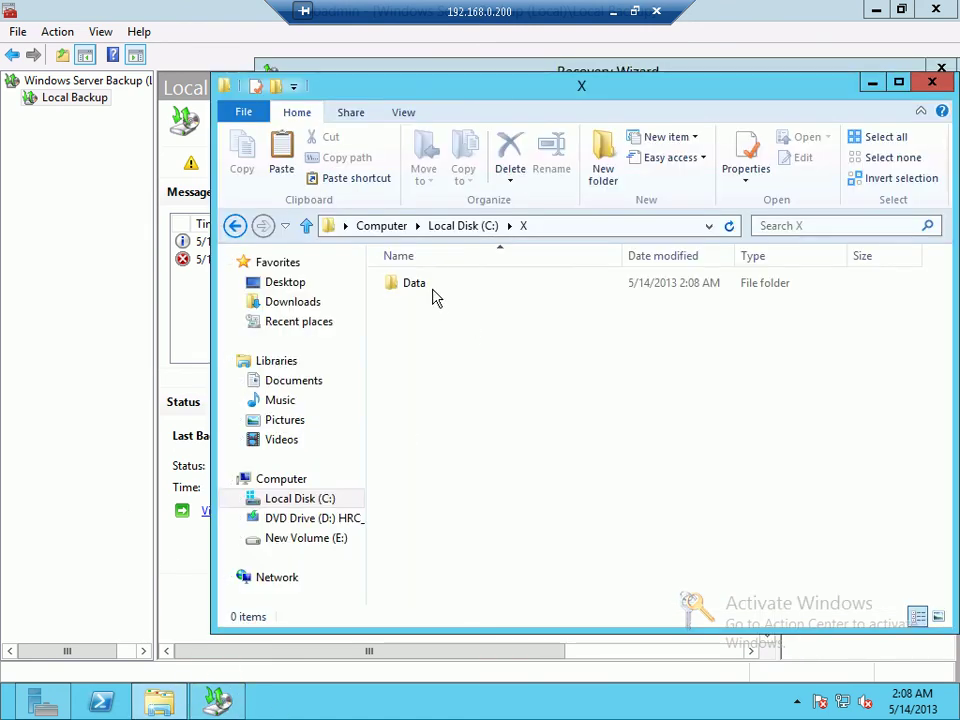
{"action": "double_click", "coordinate": [437, 290]}
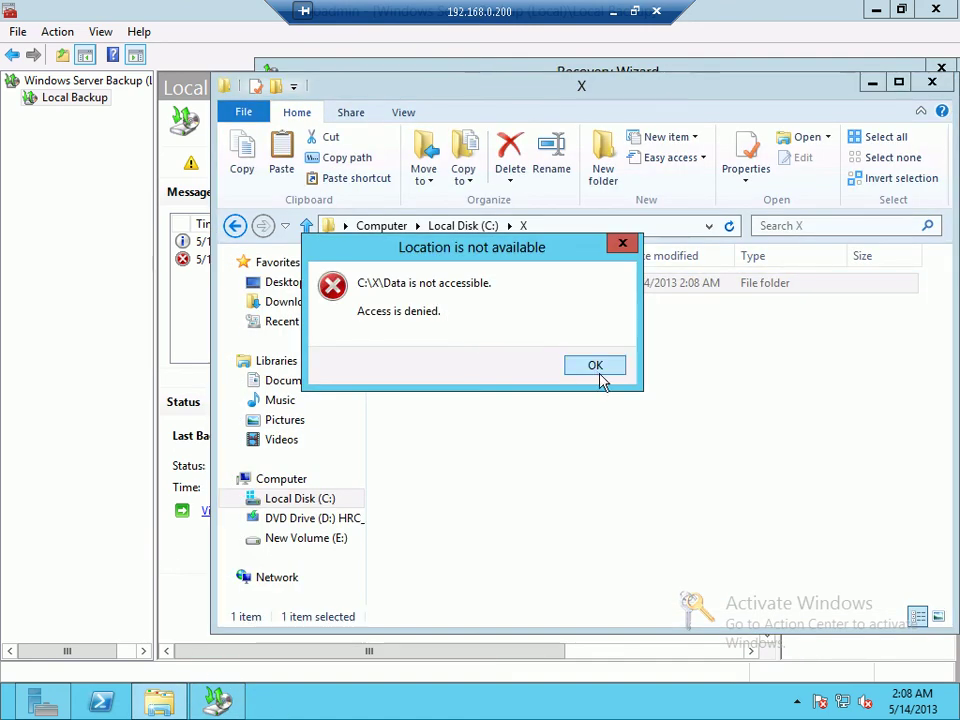
{"action": "left_click", "coordinate": [597, 370]}
{"action": "right_click", "coordinate": [474, 347]}
{"action": "left_click", "coordinate": [466, 438]}
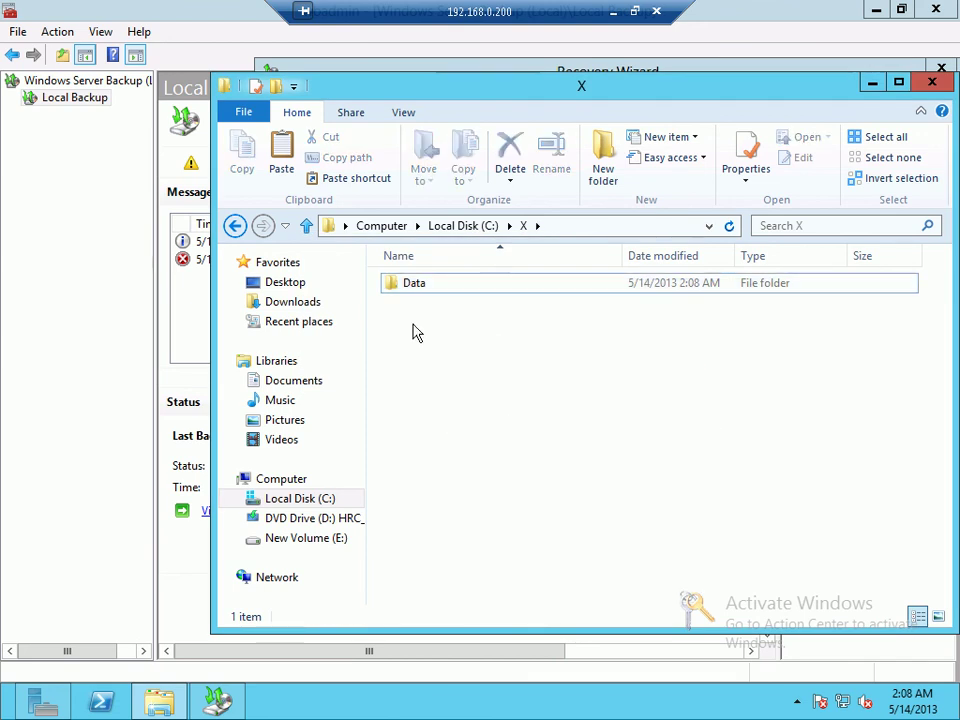
{"action": "double_click", "coordinate": [403, 290]}
{"action": "left_click", "coordinate": [593, 366]}
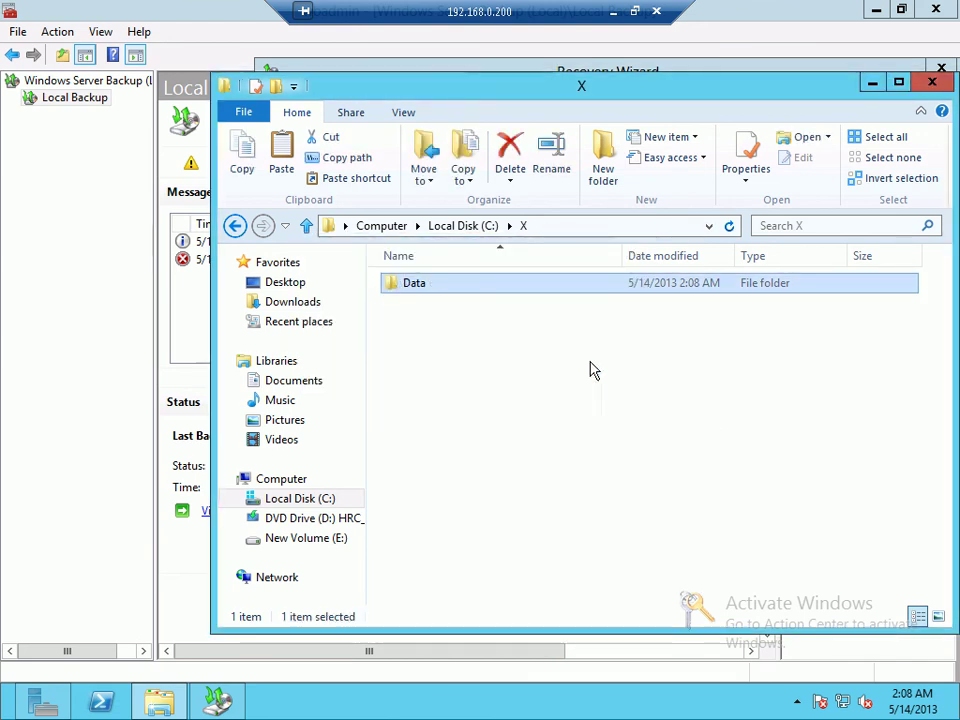
Step: Return to C:\X, check the Data folder's context menu, and bring back the Recovery Wizard
{"action": "key", "text": "BackSpace"}
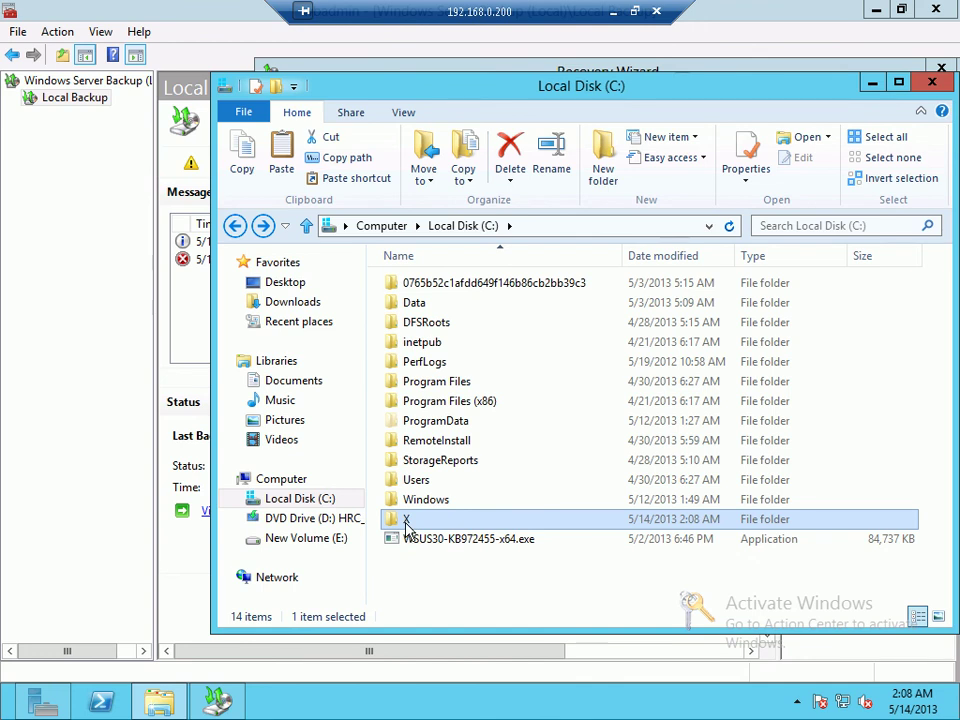
{"action": "double_click", "coordinate": [407, 522]}
{"action": "double_click", "coordinate": [413, 290]}
{"action": "left_click", "coordinate": [593, 364]}
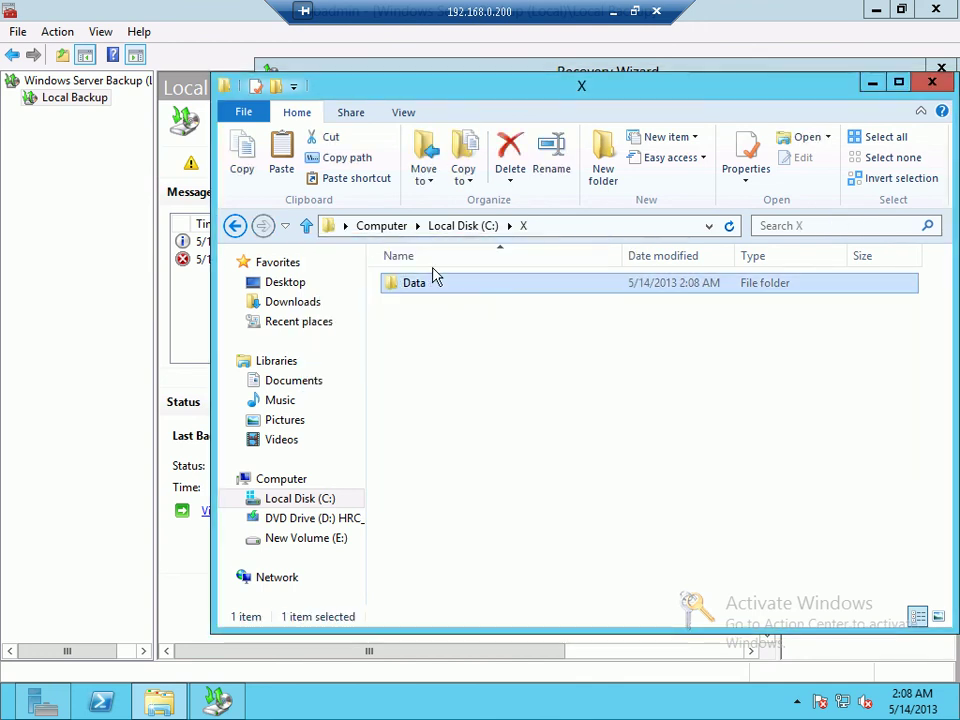
{"action": "right_click", "coordinate": [429, 287]}
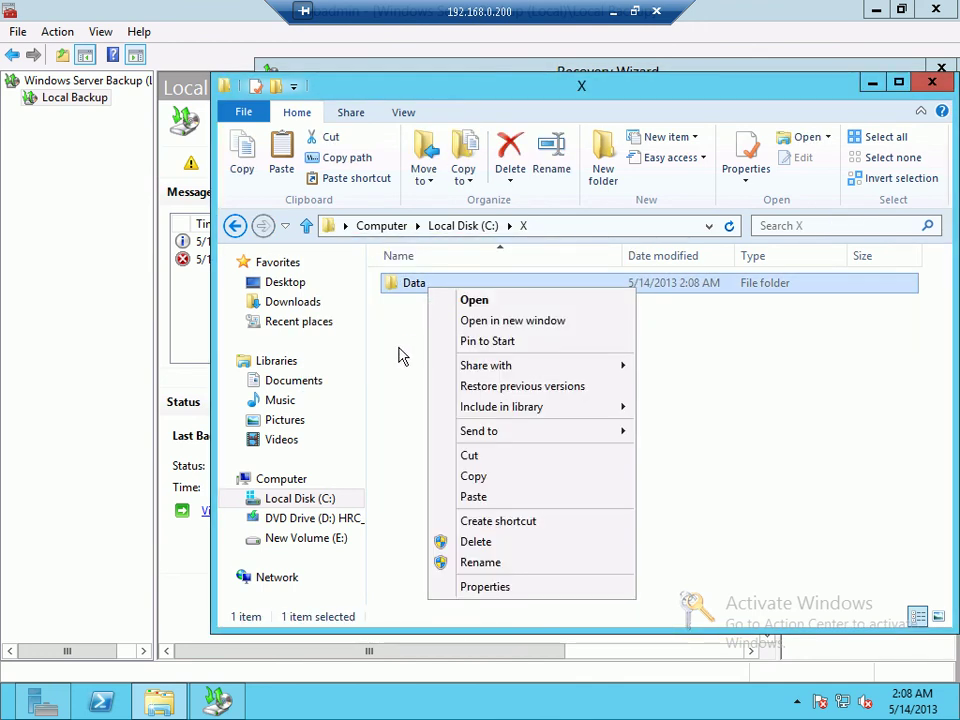
{"action": "left_click", "coordinate": [400, 357]}
{"action": "left_click", "coordinate": [217, 700]}
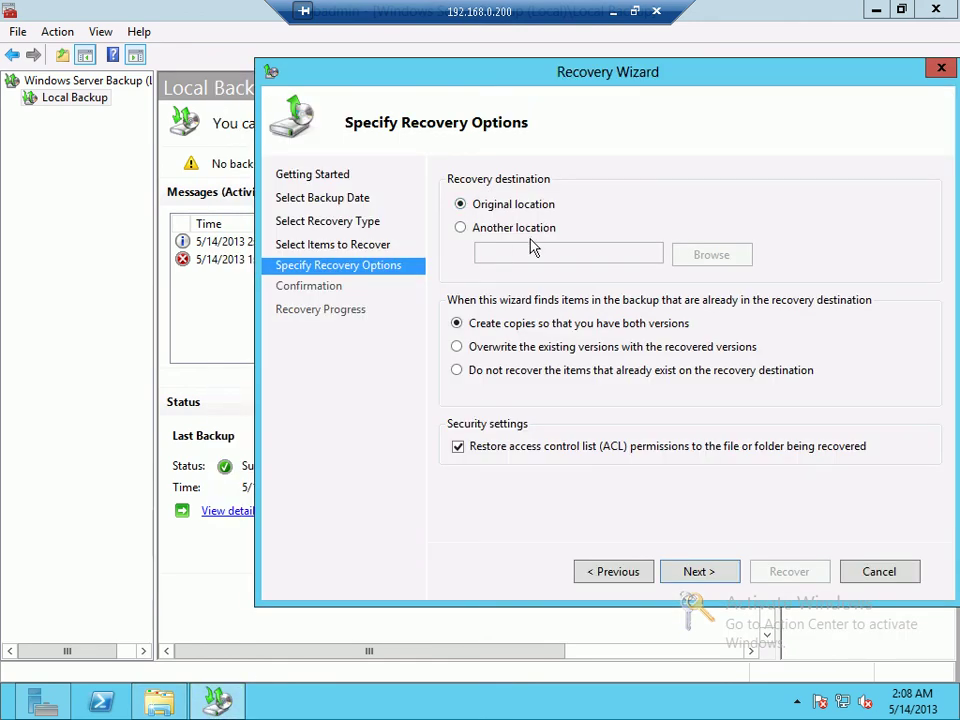
Step: Keep Original location with Create copies and start recovering the six text files
{"action": "left_click", "coordinate": [530, 229]}
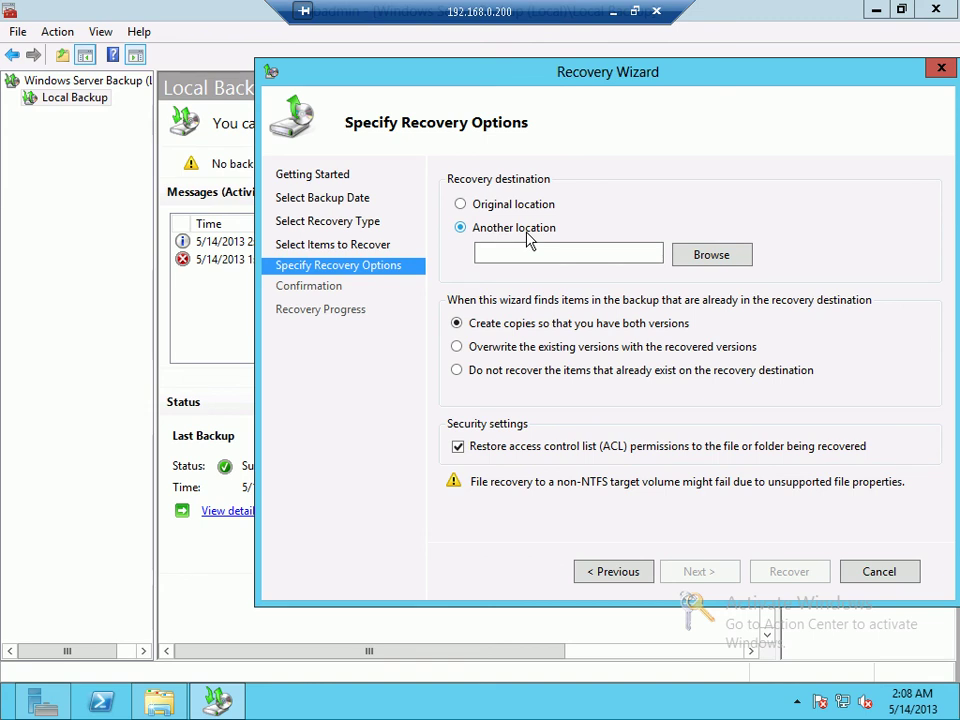
{"action": "left_click", "coordinate": [512, 210]}
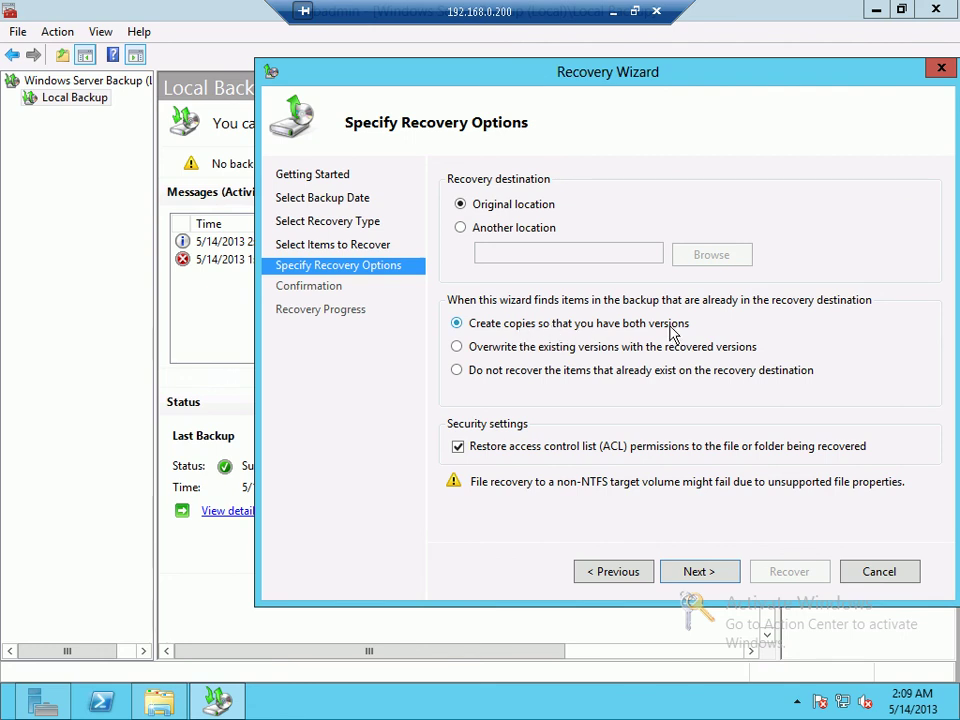
{"action": "left_click", "coordinate": [481, 350]}
{"action": "left_click", "coordinate": [725, 579]}
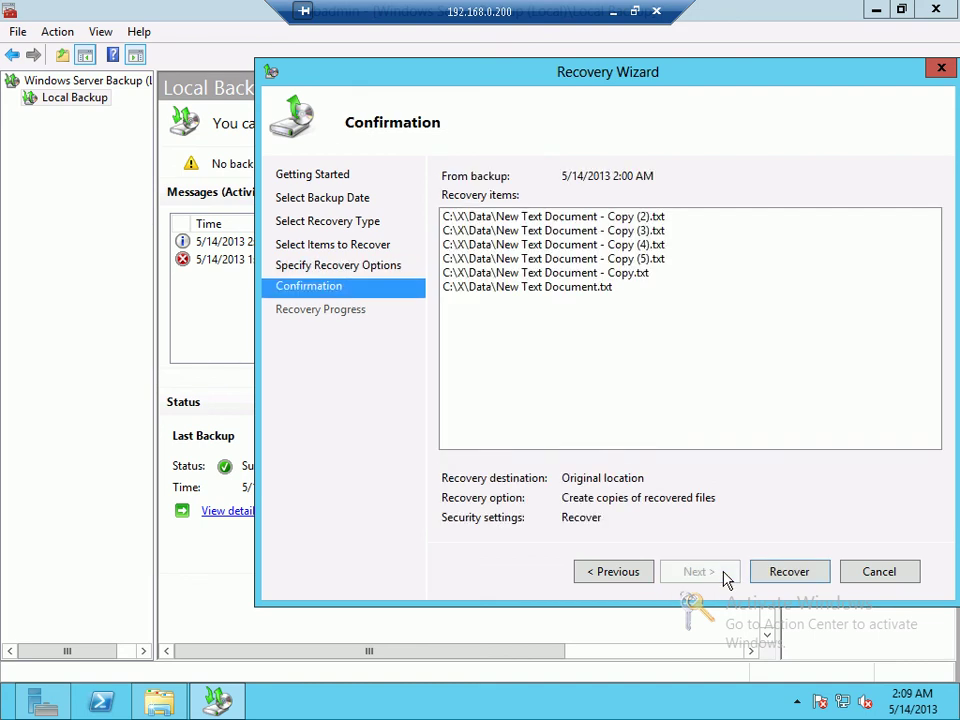
{"action": "left_click", "coordinate": [808, 572]}
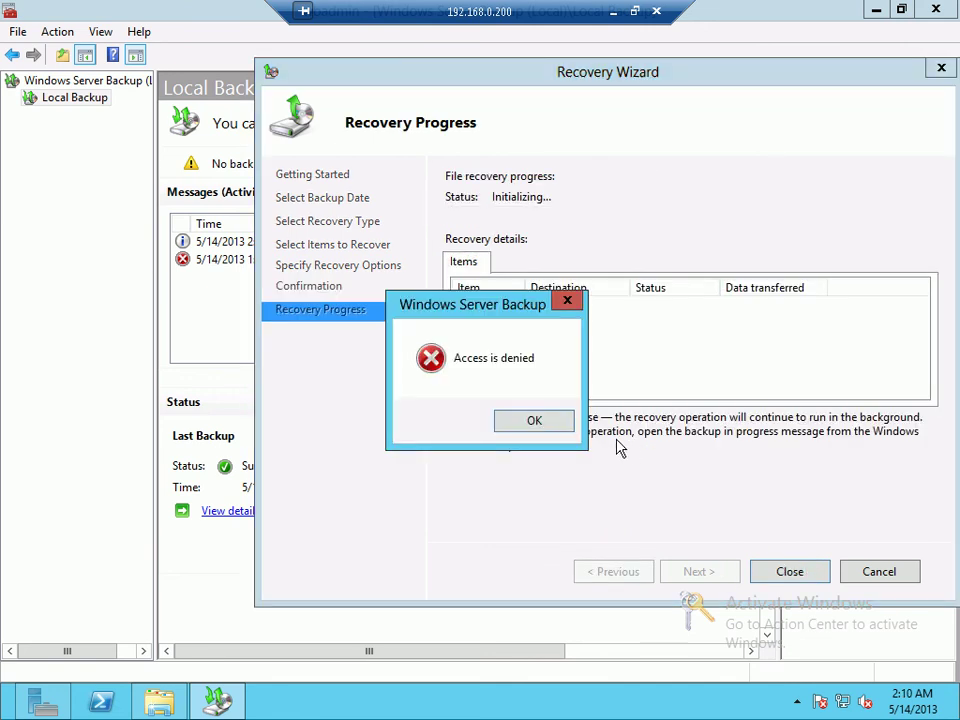
Step: Dismiss the error, close the wizard, and start a new files-and-folders recovery
{"action": "left_click", "coordinate": [535, 421]}
{"action": "left_click", "coordinate": [782, 575]}
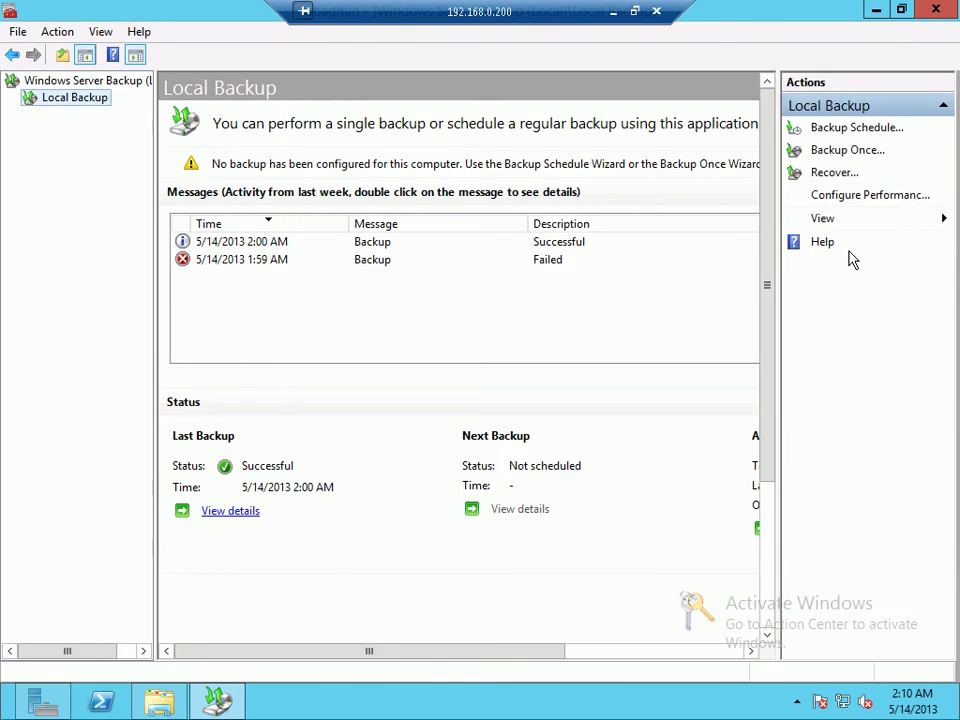
{"action": "left_click", "coordinate": [845, 180]}
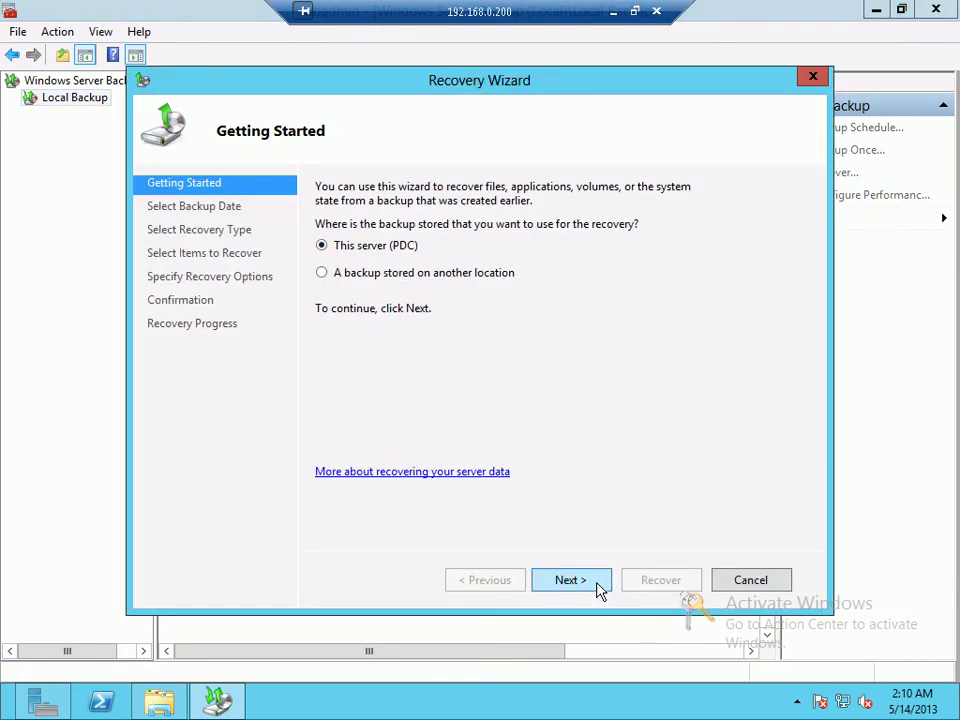
{"action": "left_click", "coordinate": [596, 586]}
{"action": "left_click", "coordinate": [562, 582]}
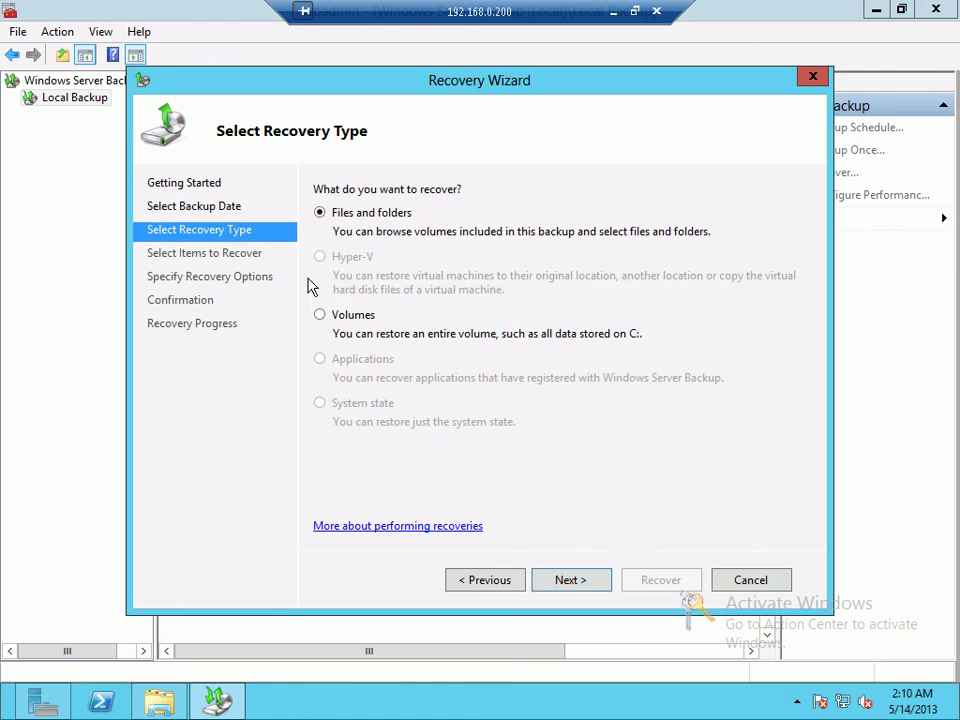
{"action": "left_click", "coordinate": [572, 584]}
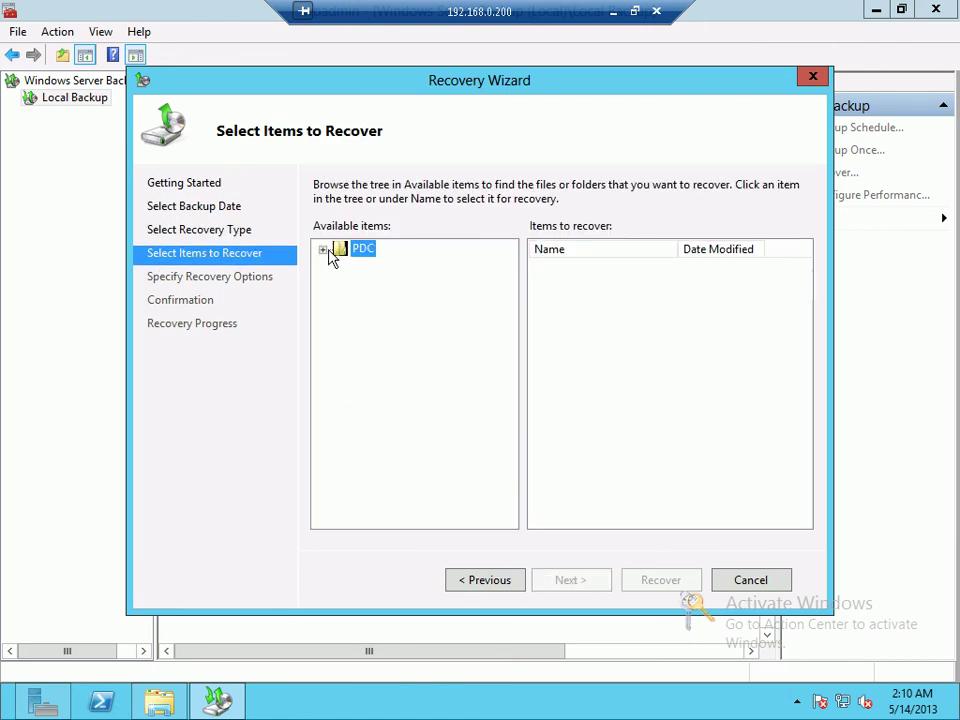
Step: Select the C:\X\Data folder as the item to recover
{"action": "left_click", "coordinate": [323, 250]}
{"action": "left_click", "coordinate": [341, 266]}
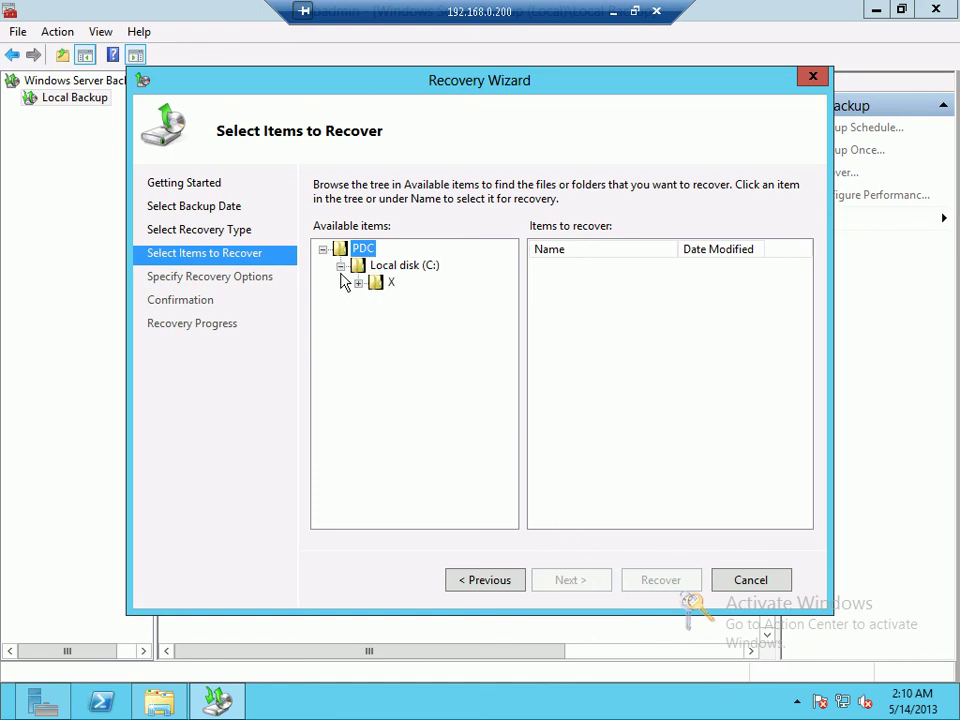
{"action": "left_click", "coordinate": [358, 282]}
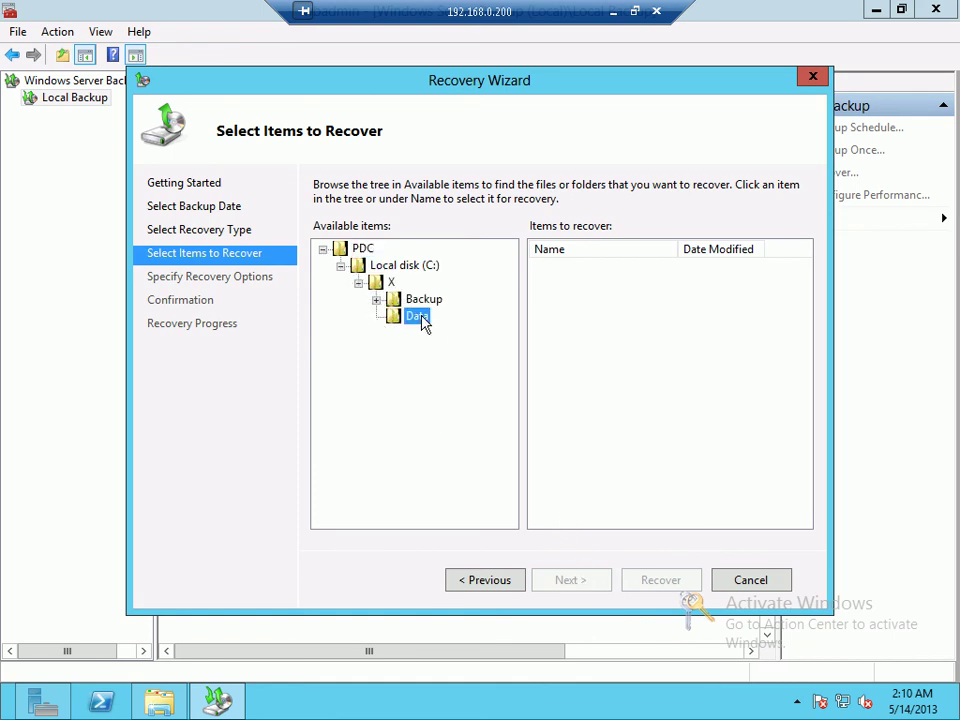
{"action": "left_click", "coordinate": [416, 316]}
{"action": "left_click", "coordinate": [580, 579]}
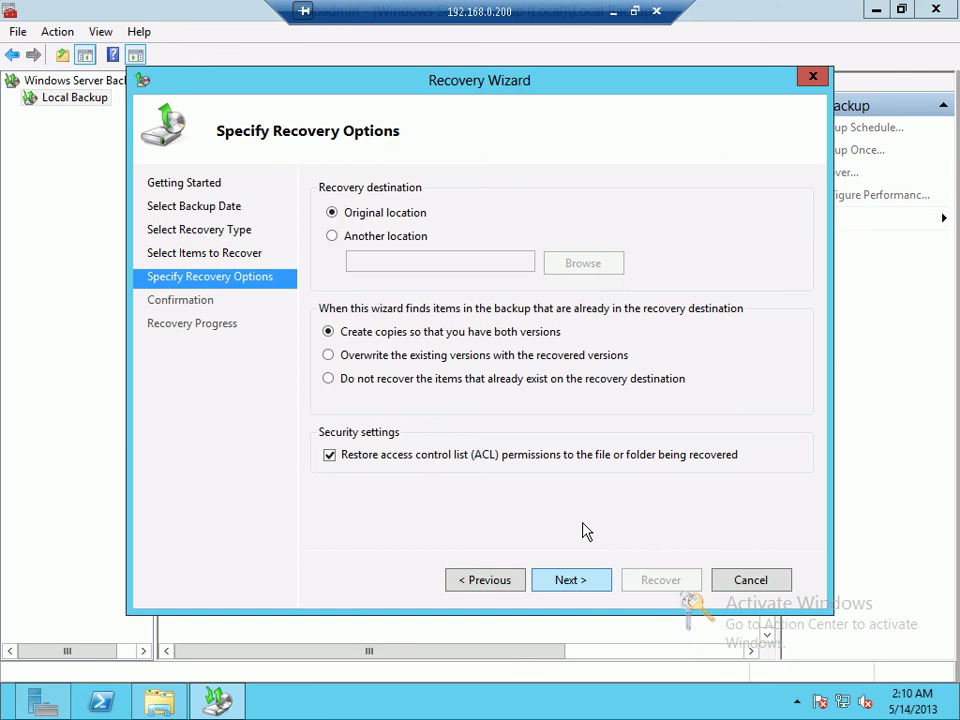
Step: Set the recovery destination to a new Desktop folder named 'momen'
{"action": "left_click", "coordinate": [349, 238]}
{"action": "left_click", "coordinate": [583, 263]}
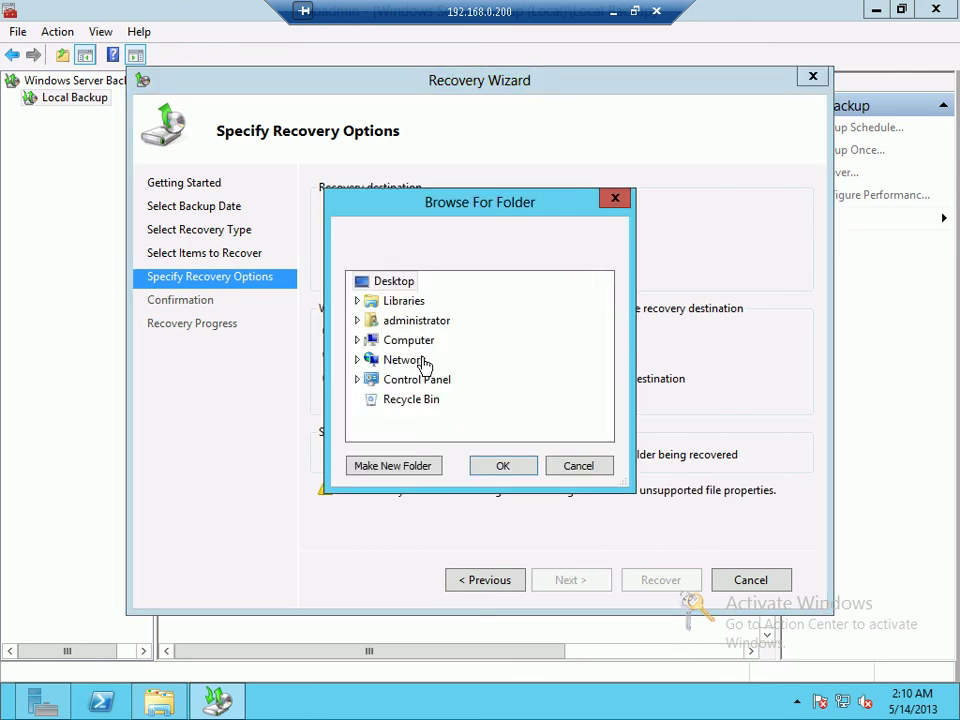
{"action": "left_click", "coordinate": [357, 340]}
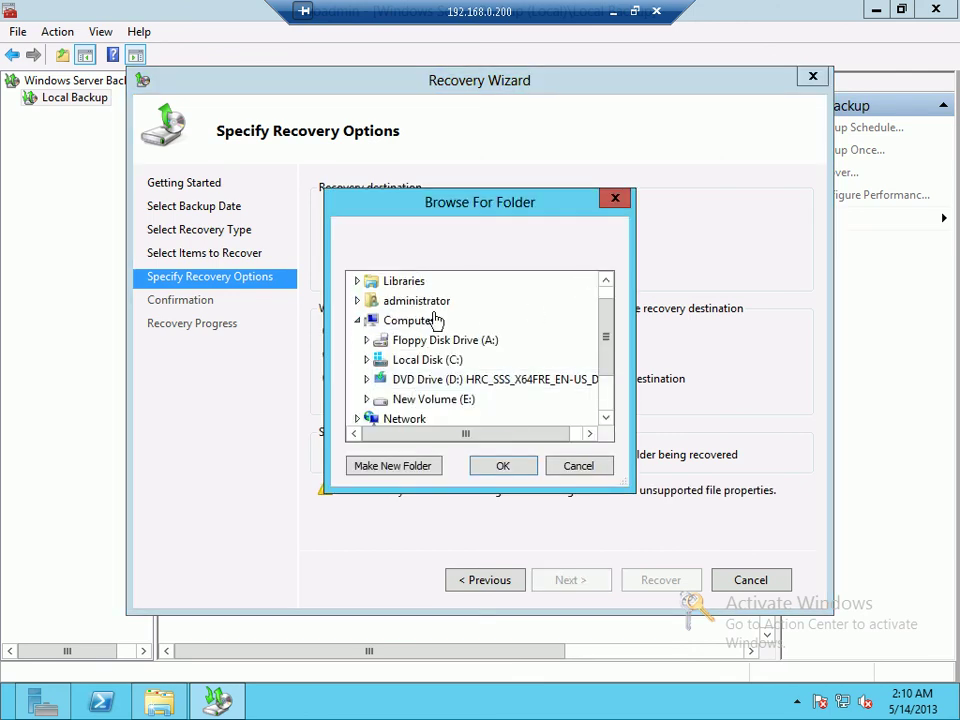
{"action": "scroll", "coordinate": [407, 358], "scroll_direction": "up", "scroll_amount": 1}
{"action": "left_click", "coordinate": [395, 466]}
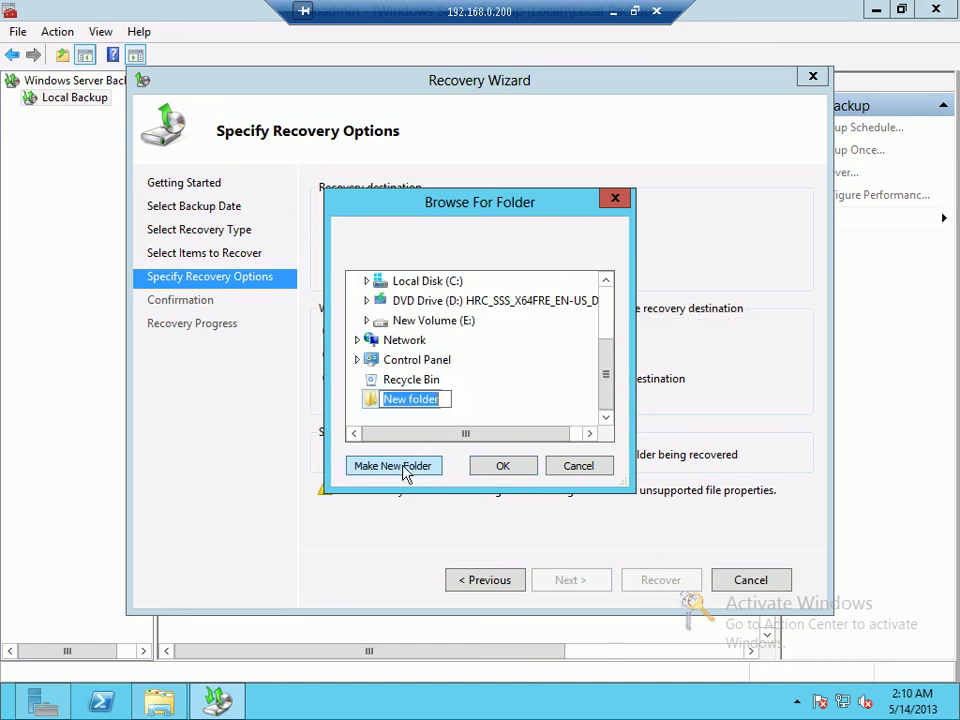
{"action": "type", "text": "momen"}
{"action": "key", "text": "Return"}
{"action": "key", "text": "Return"}
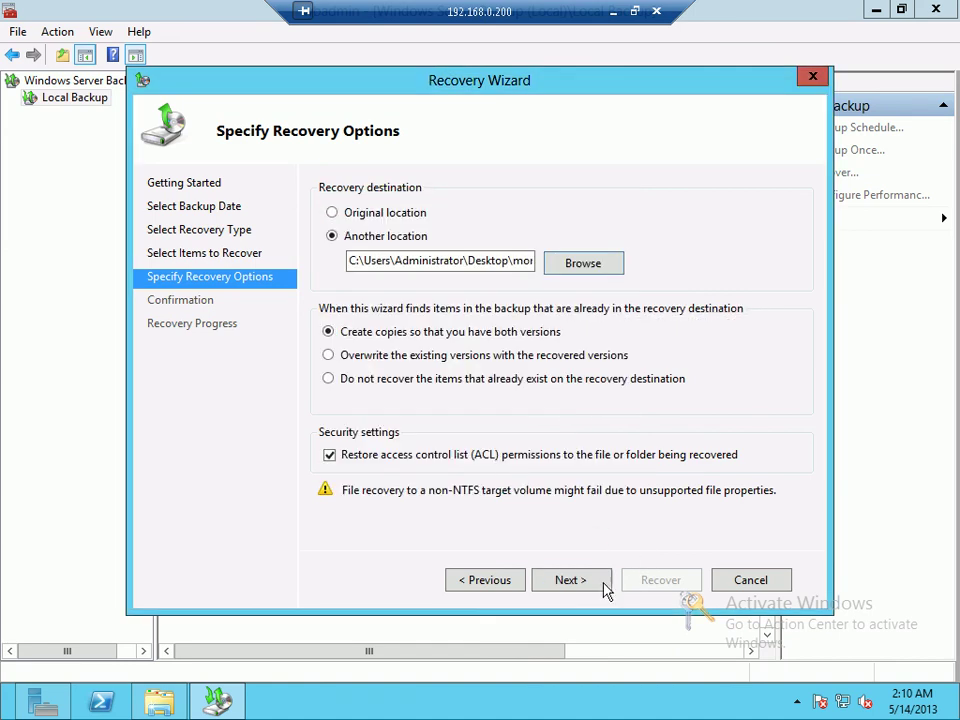
Step: Run the recovery, close the finished wizard, and minimize Windows Server Backup
{"action": "left_click", "coordinate": [604, 588]}
{"action": "left_click", "coordinate": [640, 583]}
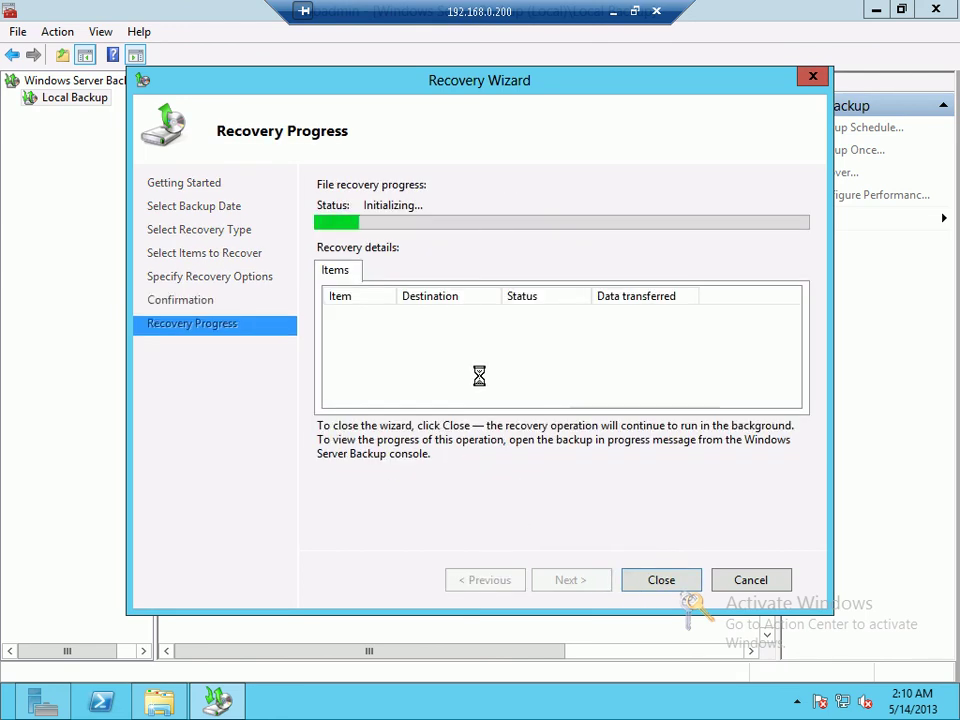
{"action": "left_click", "coordinate": [659, 581]}
{"action": "left_click", "coordinate": [874, 10]}
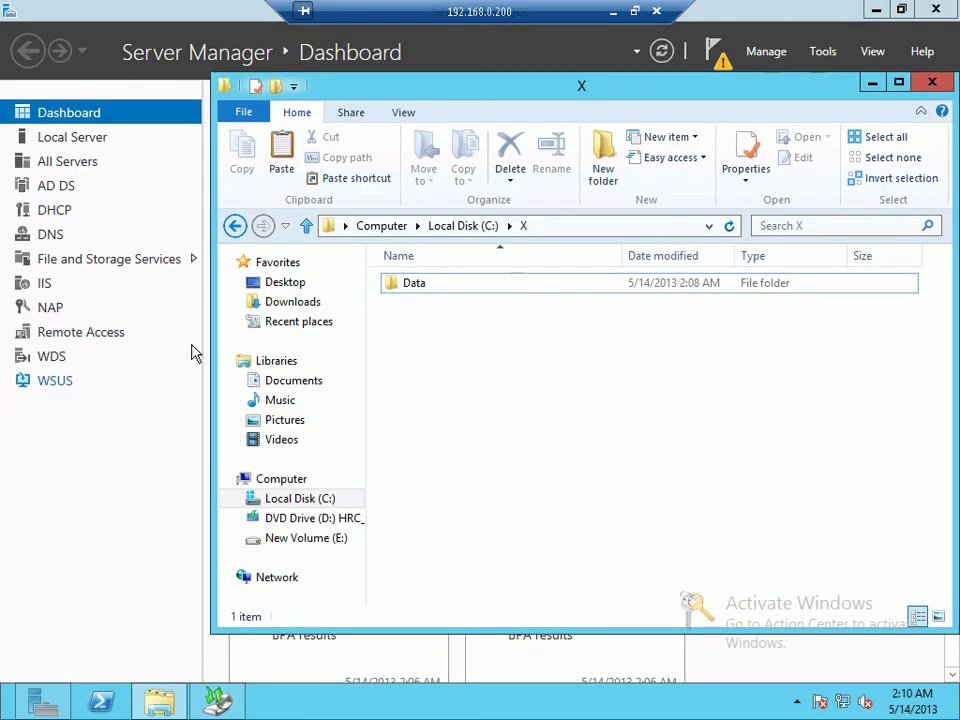
Step: Open the momen desktop folder and select its six recovered text files
{"action": "left_click", "coordinate": [875, 10]}
{"action": "left_click", "coordinate": [20, 240]}
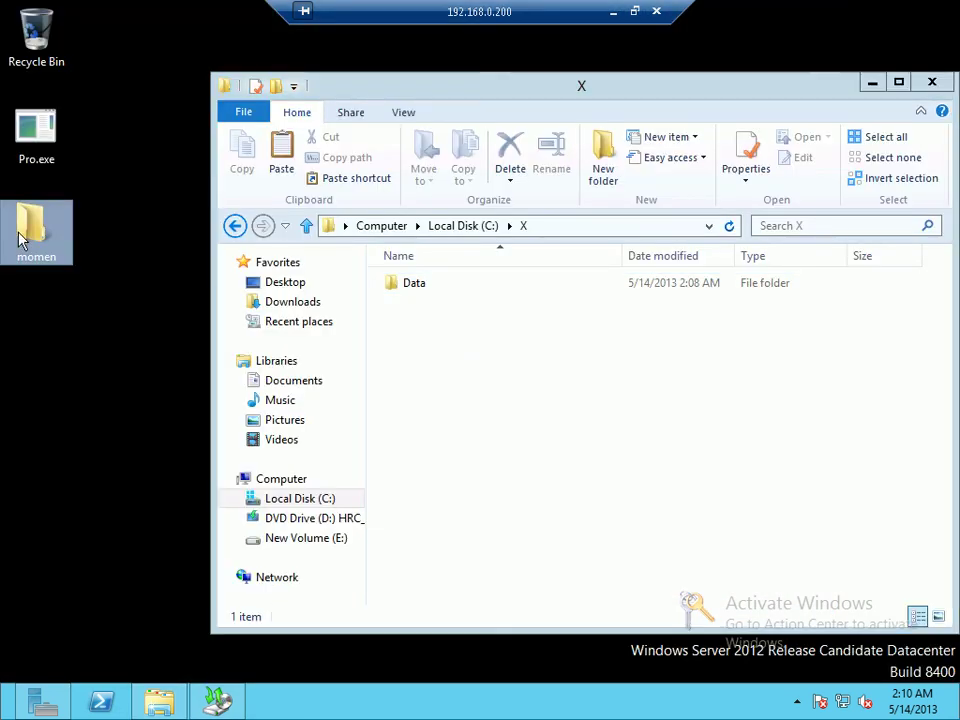
{"action": "double_click", "coordinate": [20, 240]}
{"action": "key", "text": "ctrl+a"}
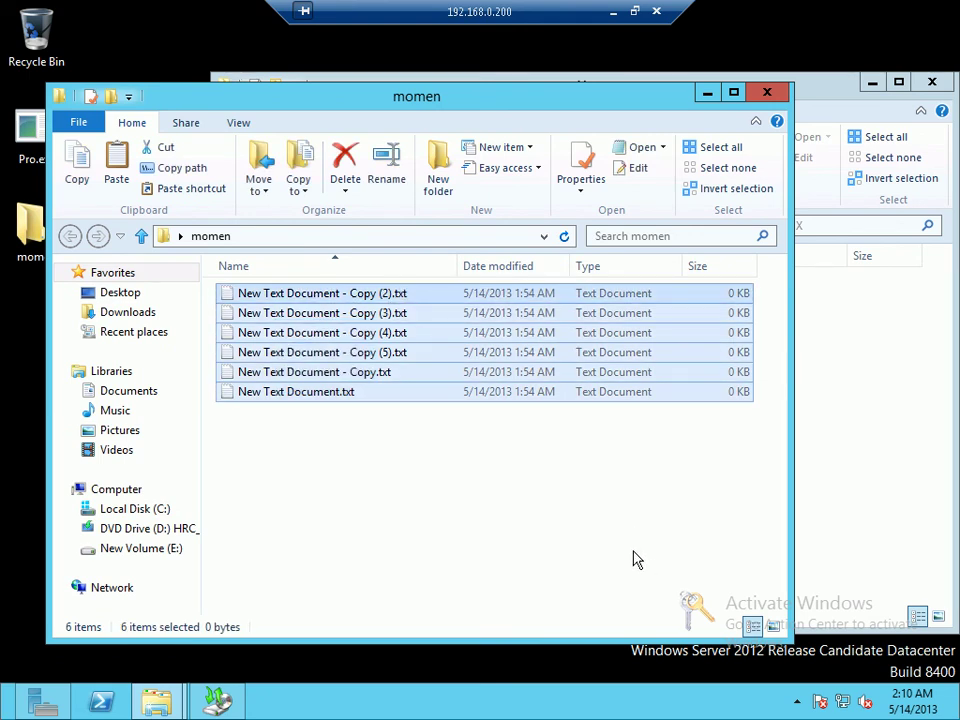
Step: Close the Explorer windows, refresh the desktop, and minimize the remote session
{"action": "left_click", "coordinate": [767, 92]}
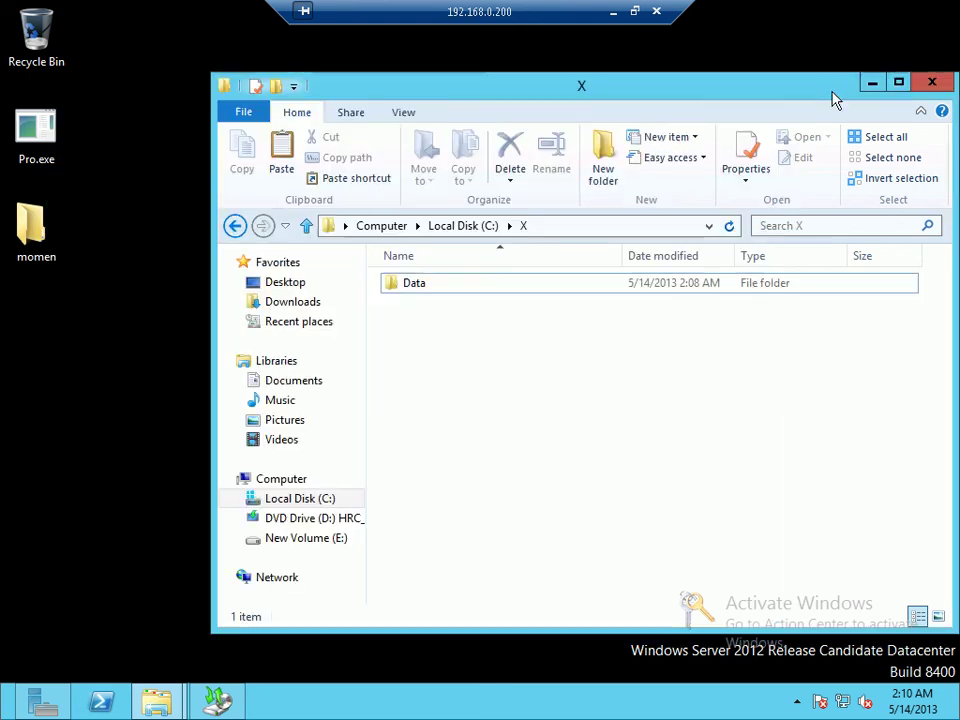
{"action": "left_click", "coordinate": [932, 82]}
{"action": "right_click", "coordinate": [402, 273]}
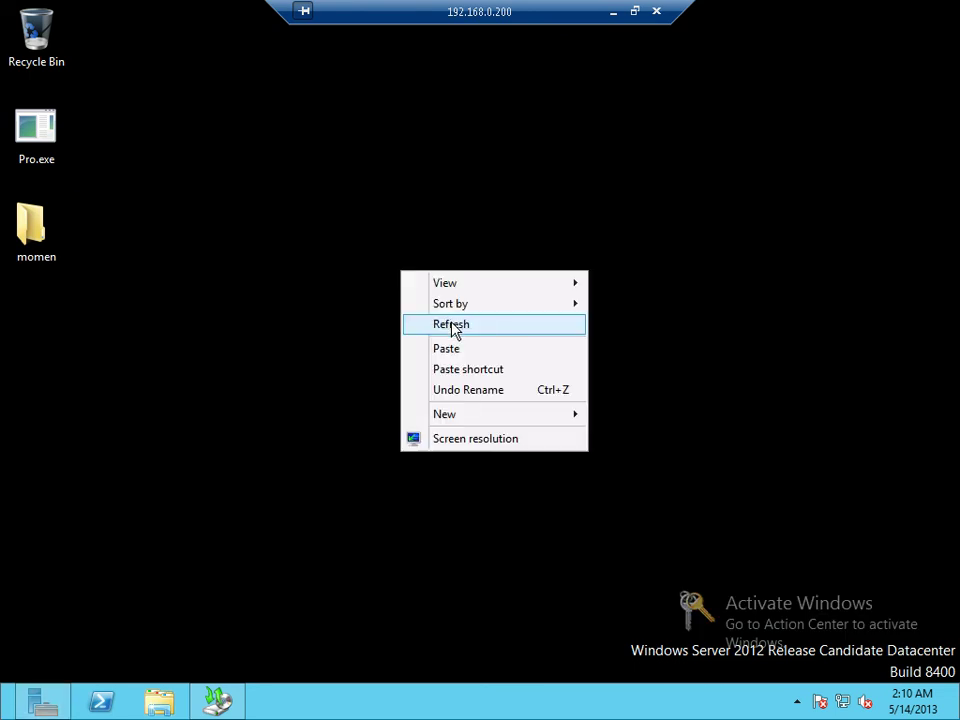
{"action": "left_click", "coordinate": [453, 326]}
{"action": "left_click", "coordinate": [62, 118]}
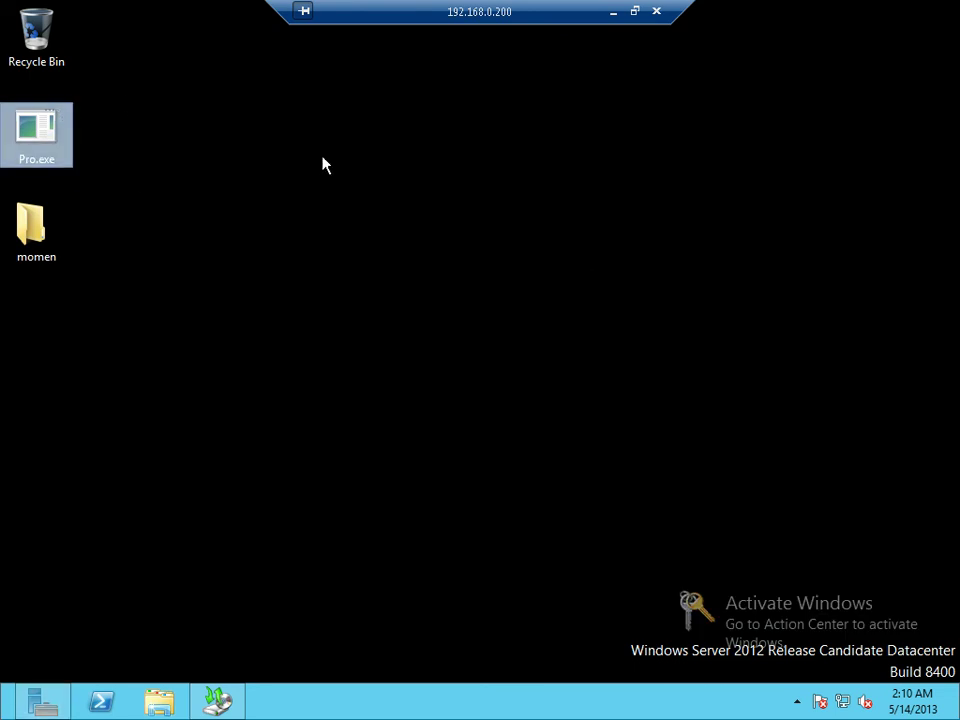
{"action": "left_click", "coordinate": [612, 13]}
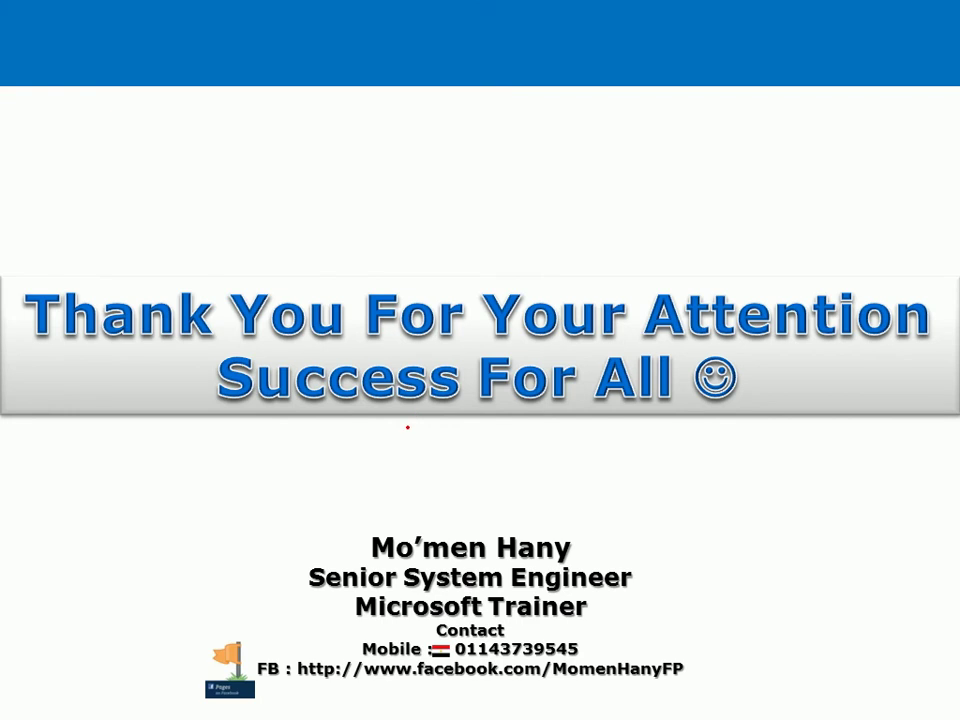